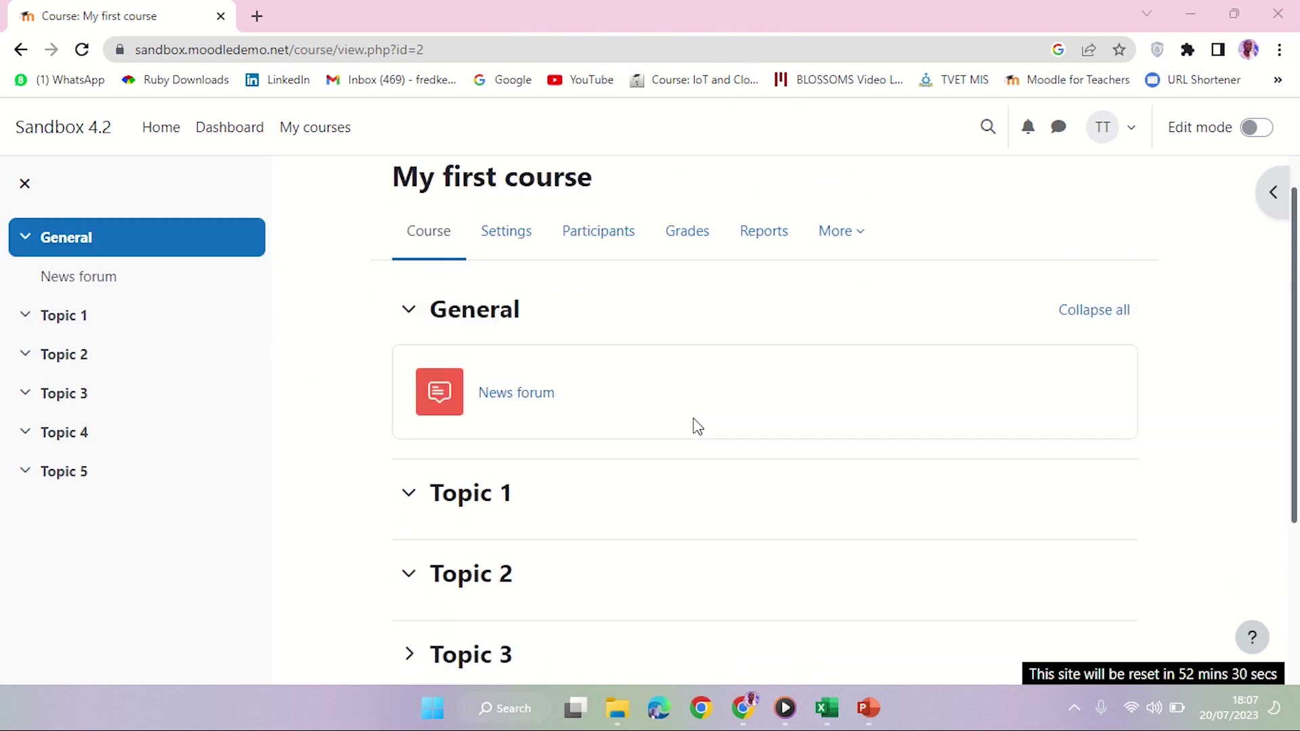
# Turn on Edit mode for My first course
pyautogui.scroll(1, 697, 425)
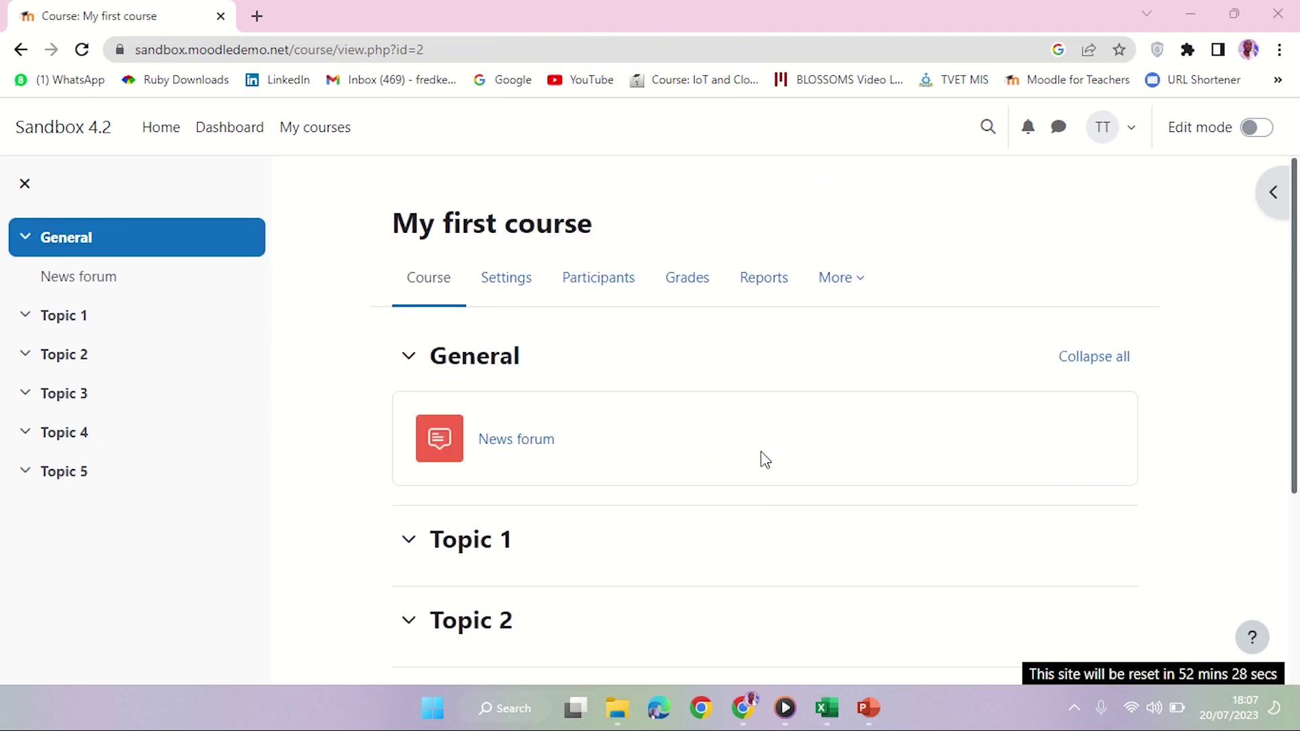
pyautogui.scroll(-2, 677, 487)
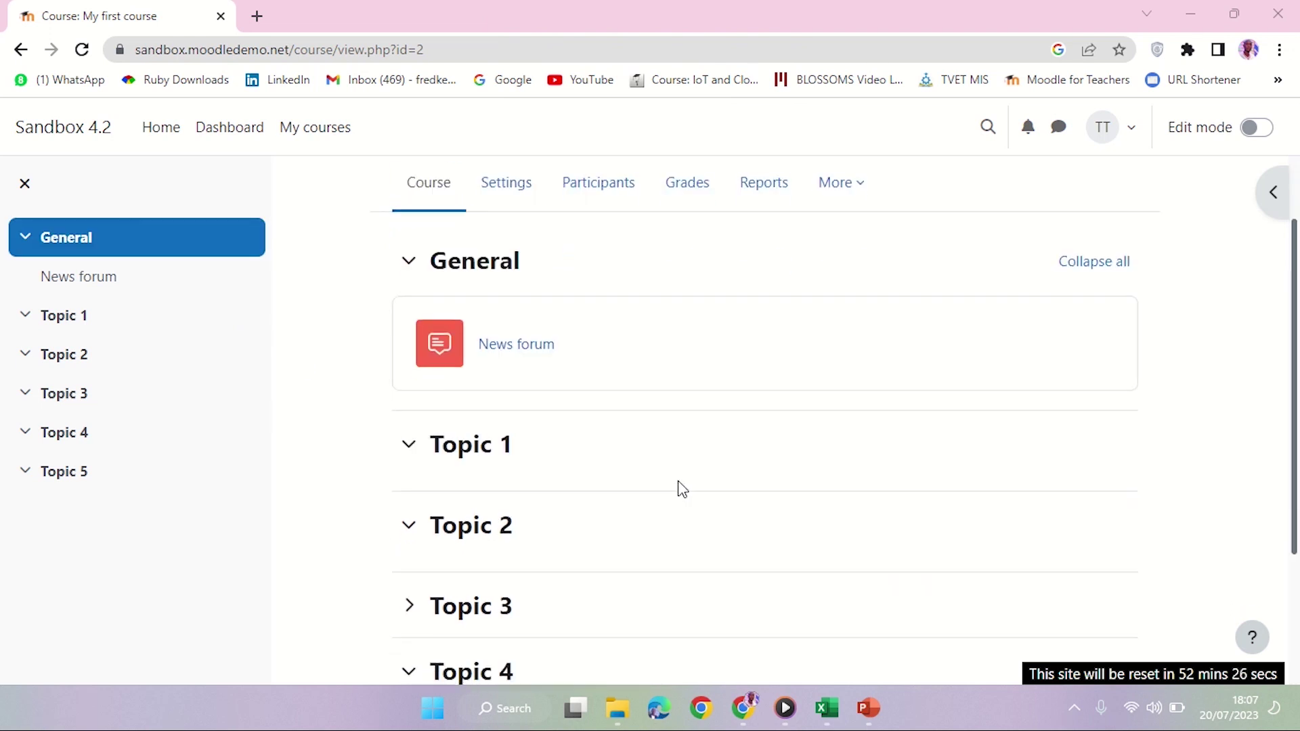
pyautogui.scroll(2, 679, 488)
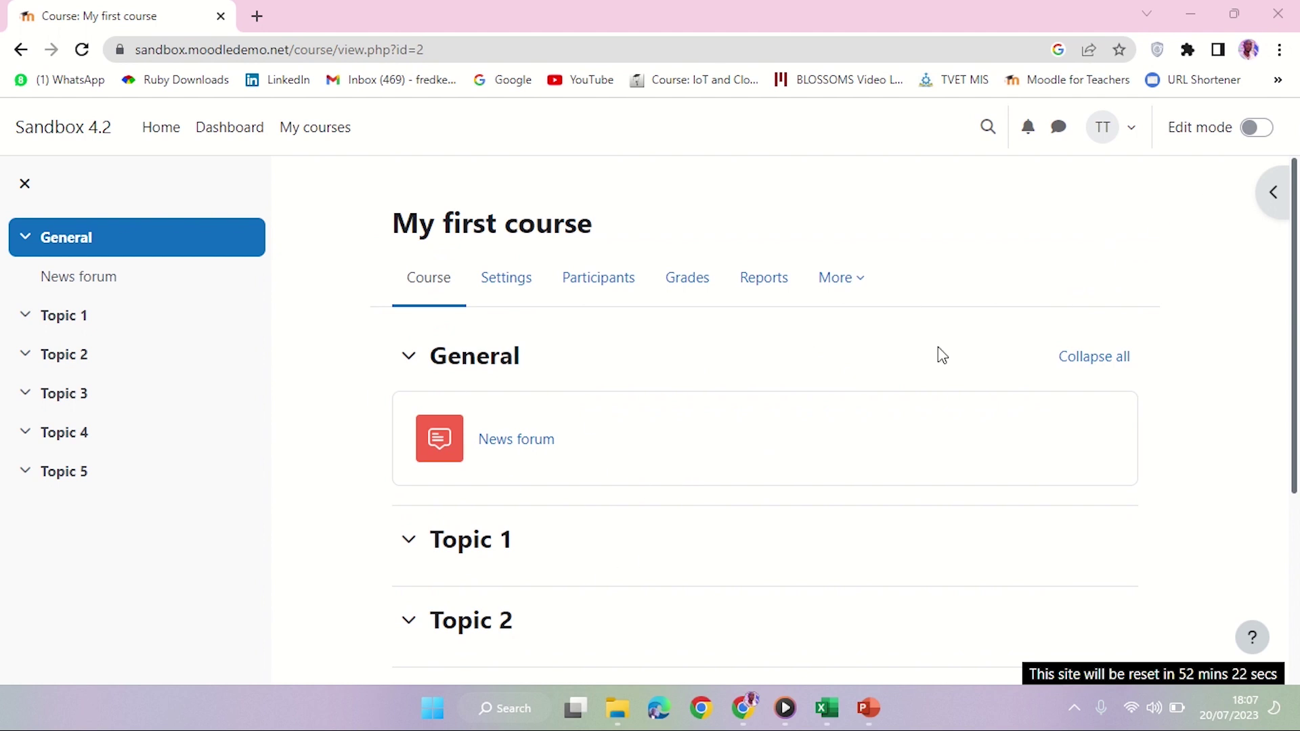
pyautogui.scroll(-2, 937, 351)
pyautogui.scroll(2, 978, 322)
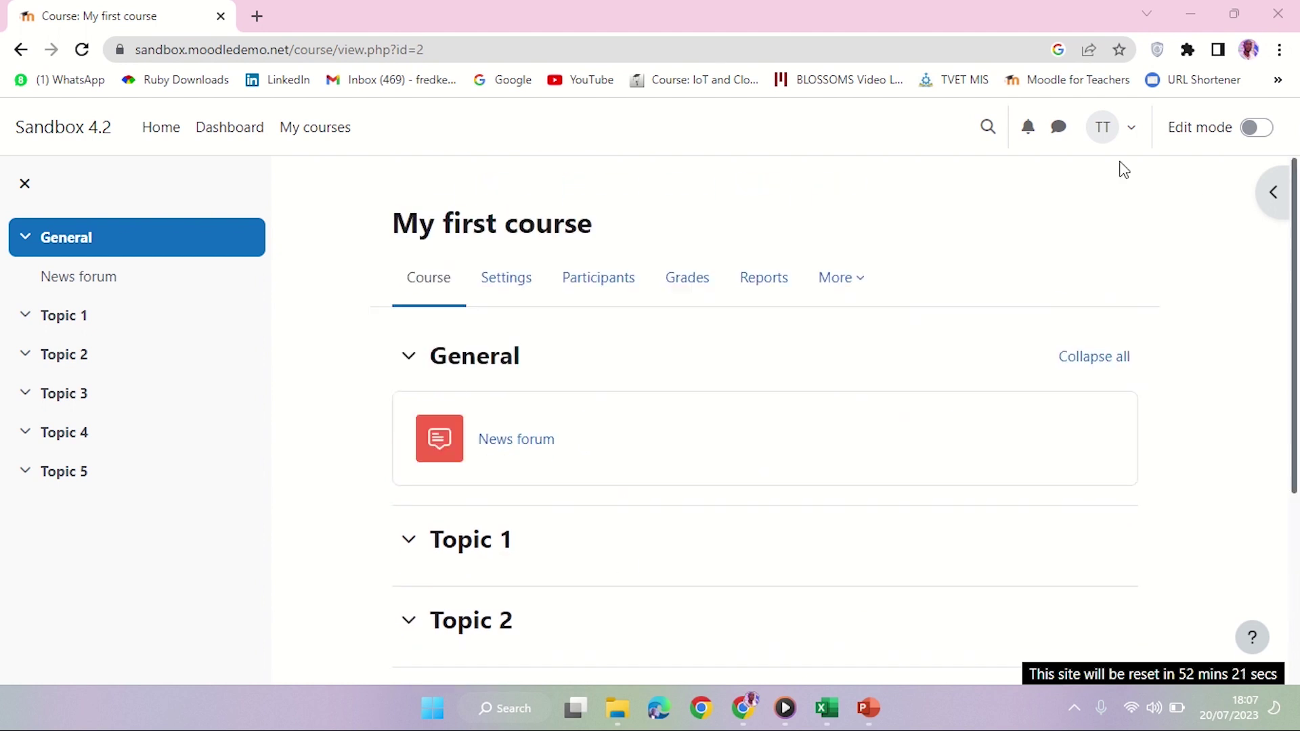
pyautogui.click(1257, 128)
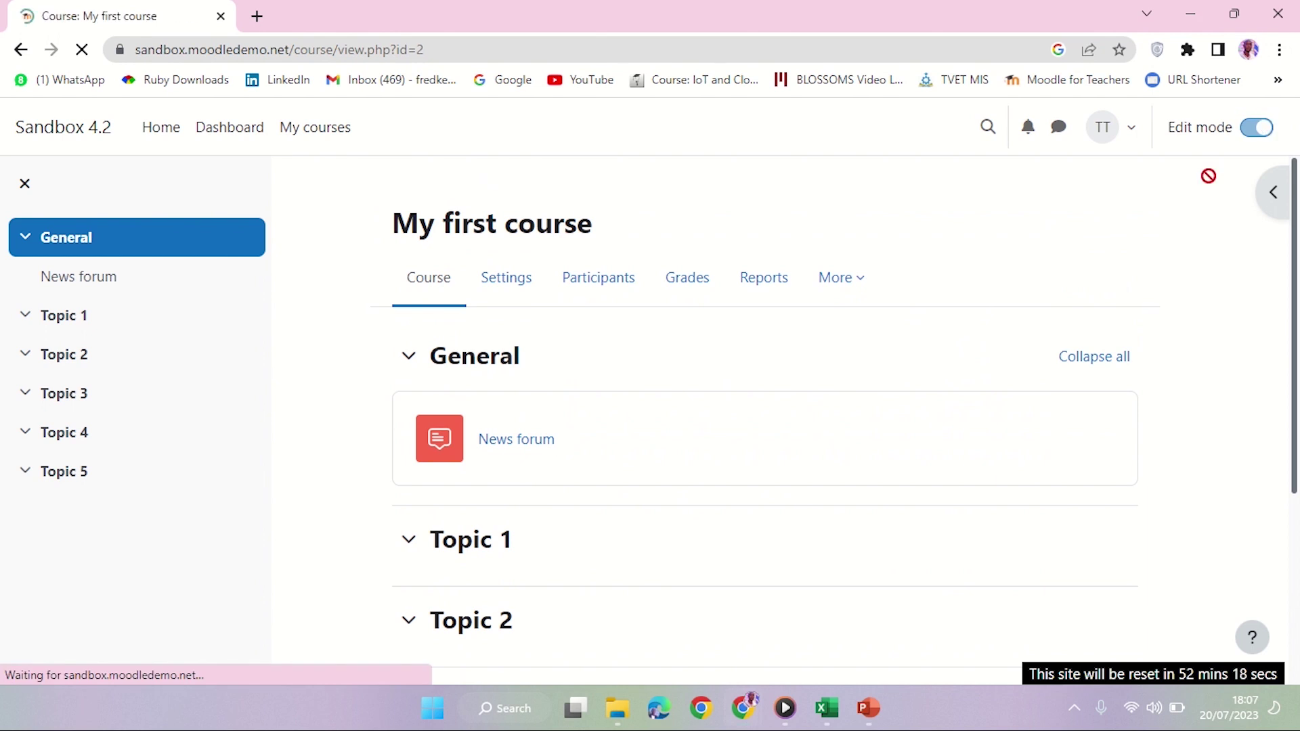
# Expand Topic 1 and bring up its activity and resource chooser
pyautogui.scroll(-4, 812, 379)
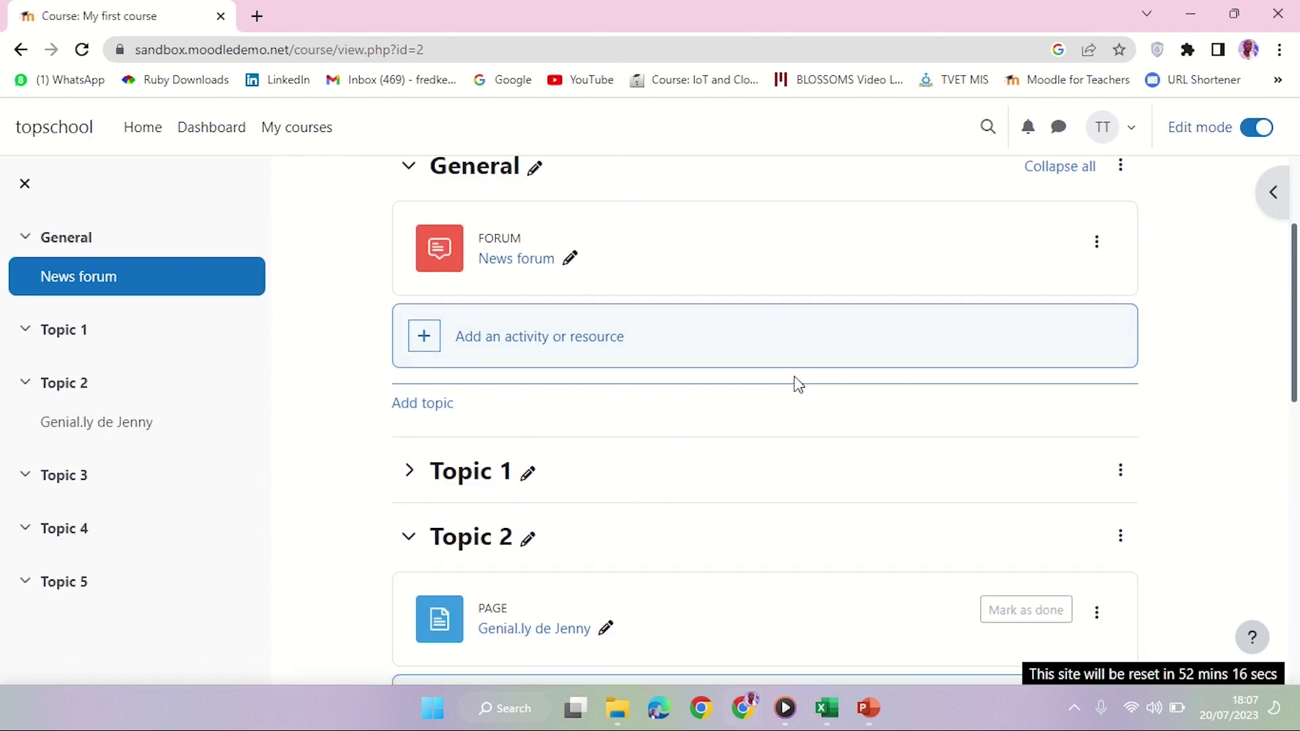
pyautogui.scroll(2, 476, 412)
pyautogui.scroll(-2, 540, 474)
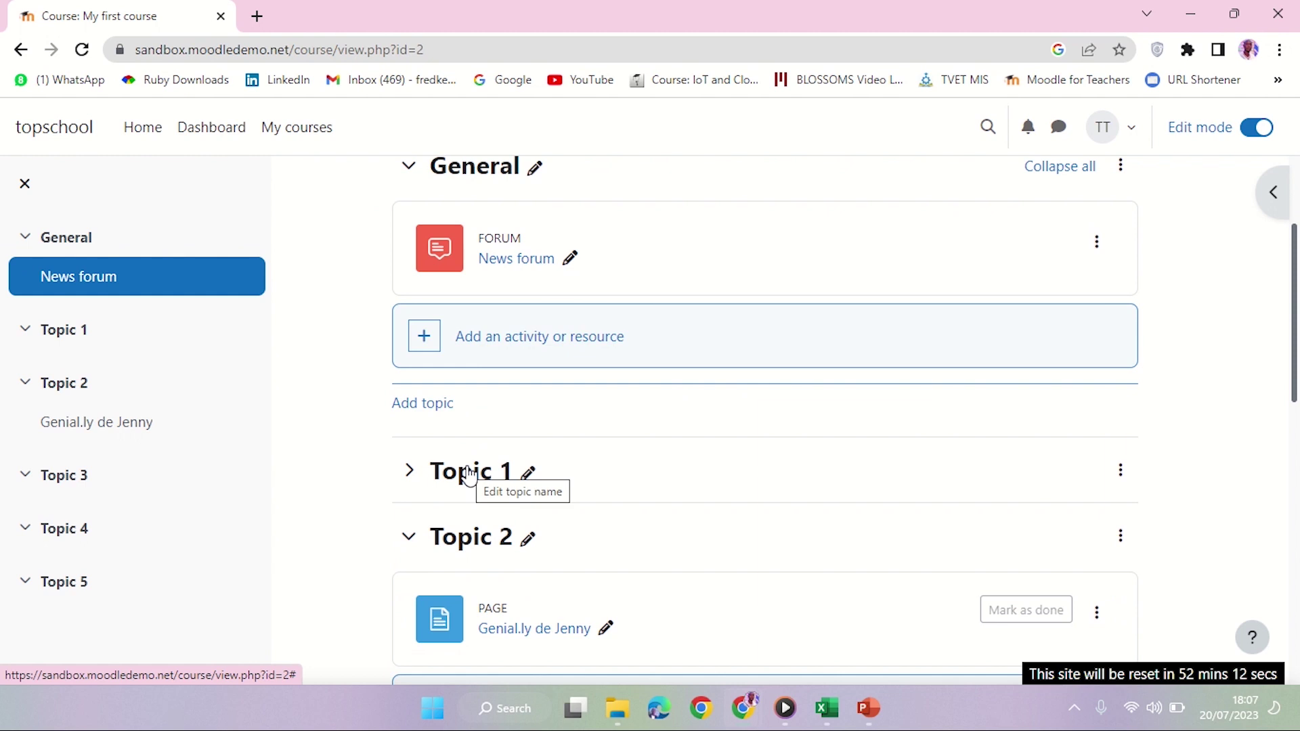
pyautogui.click(410, 472)
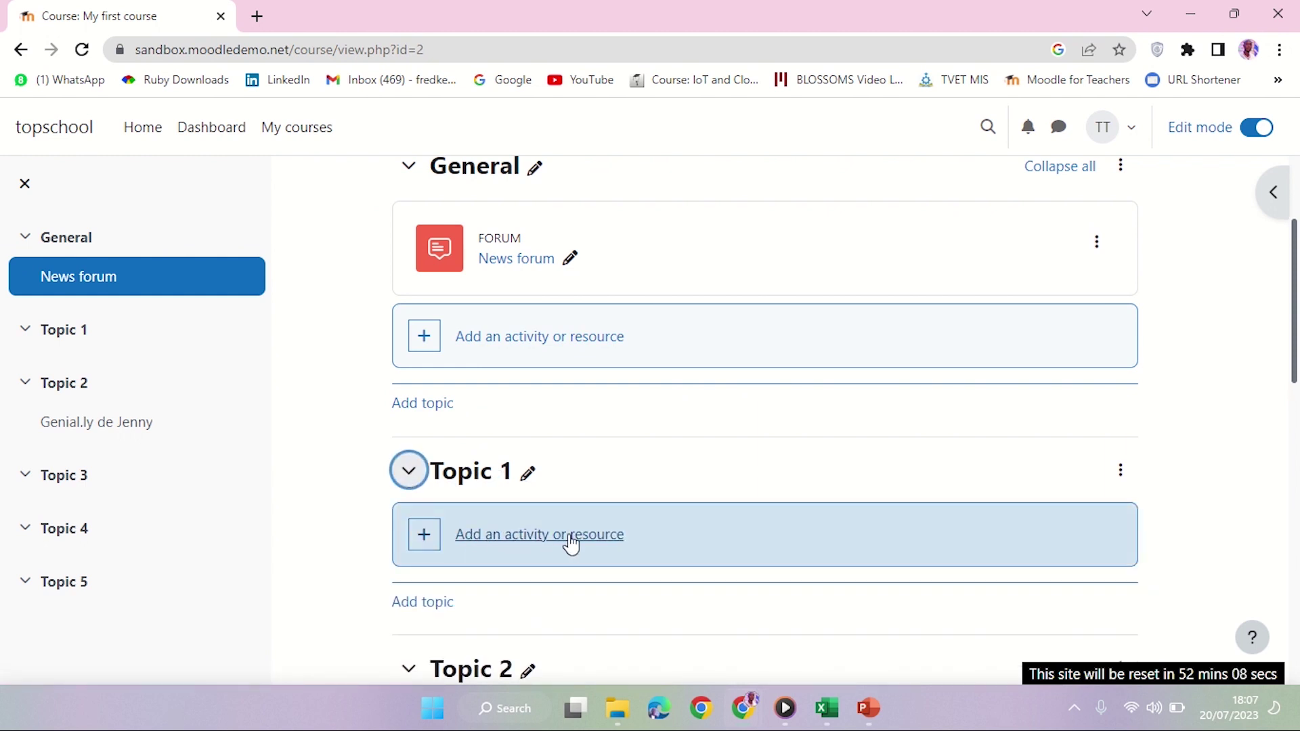
pyautogui.click(496, 542)
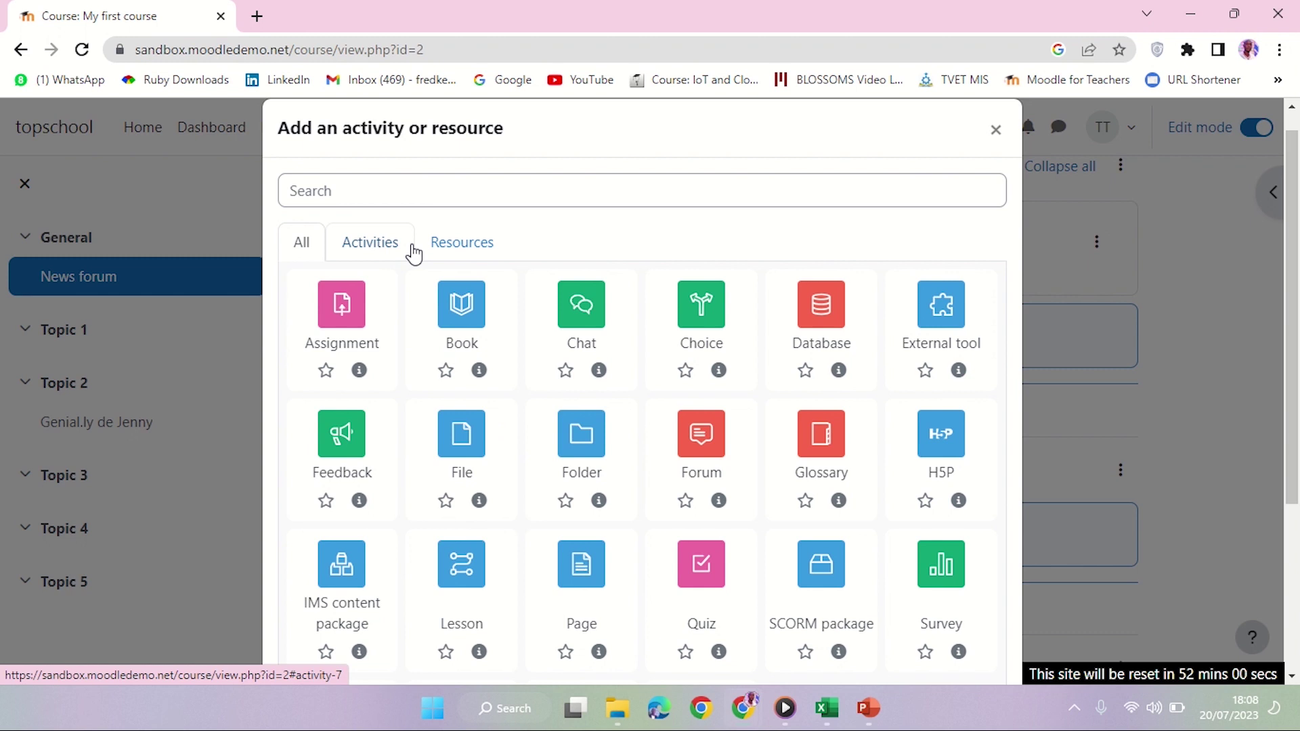
# Compare the chooser's All, Activities and Resources listings, ending on Resources with Book
pyautogui.click(372, 249)
pyautogui.click(465, 248)
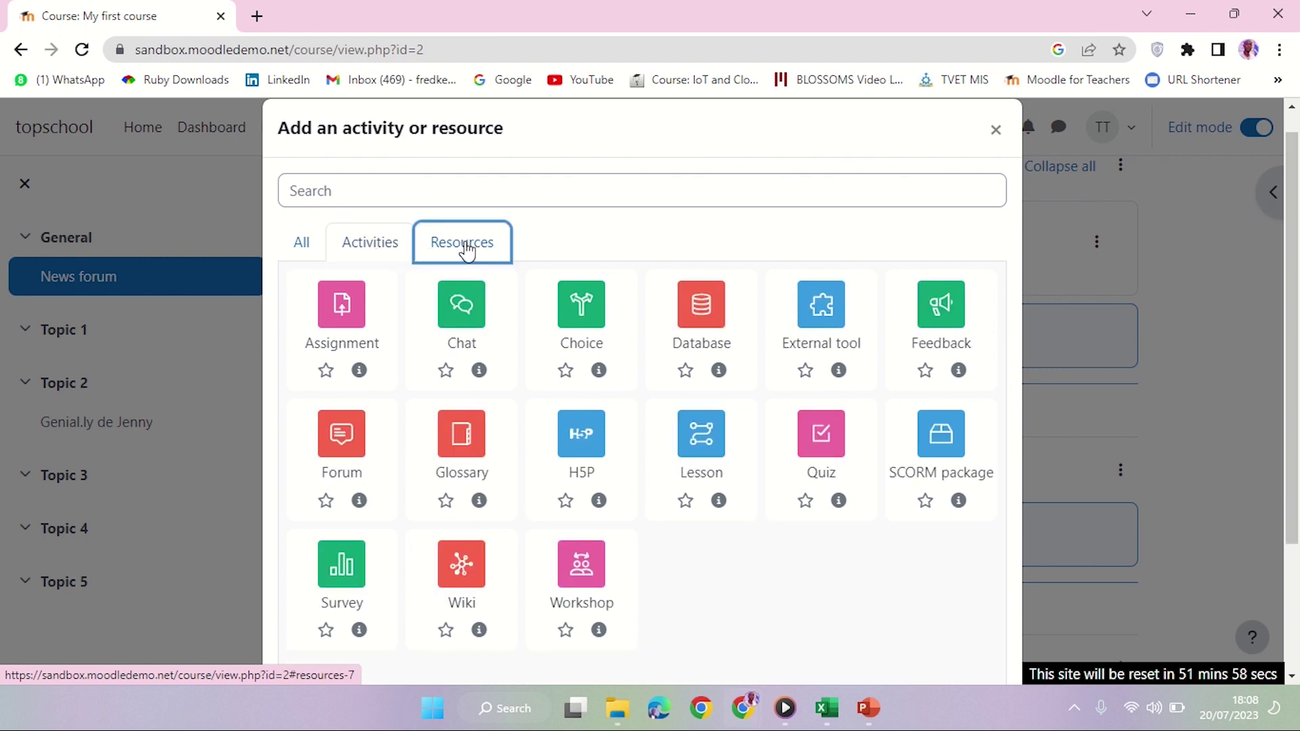
pyautogui.click(392, 243)
pyautogui.click(474, 250)
pyautogui.click(376, 244)
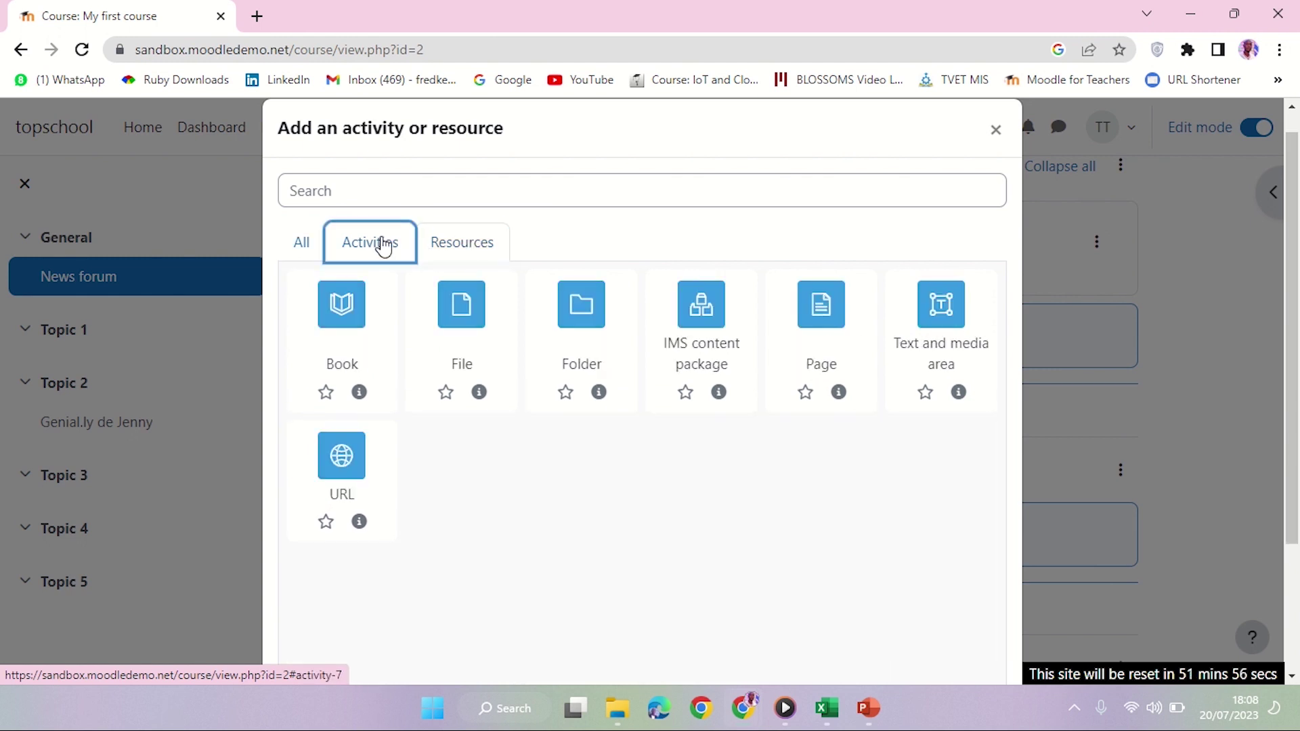
pyautogui.click(444, 244)
pyautogui.click(406, 248)
pyautogui.click(433, 245)
pyautogui.click(365, 250)
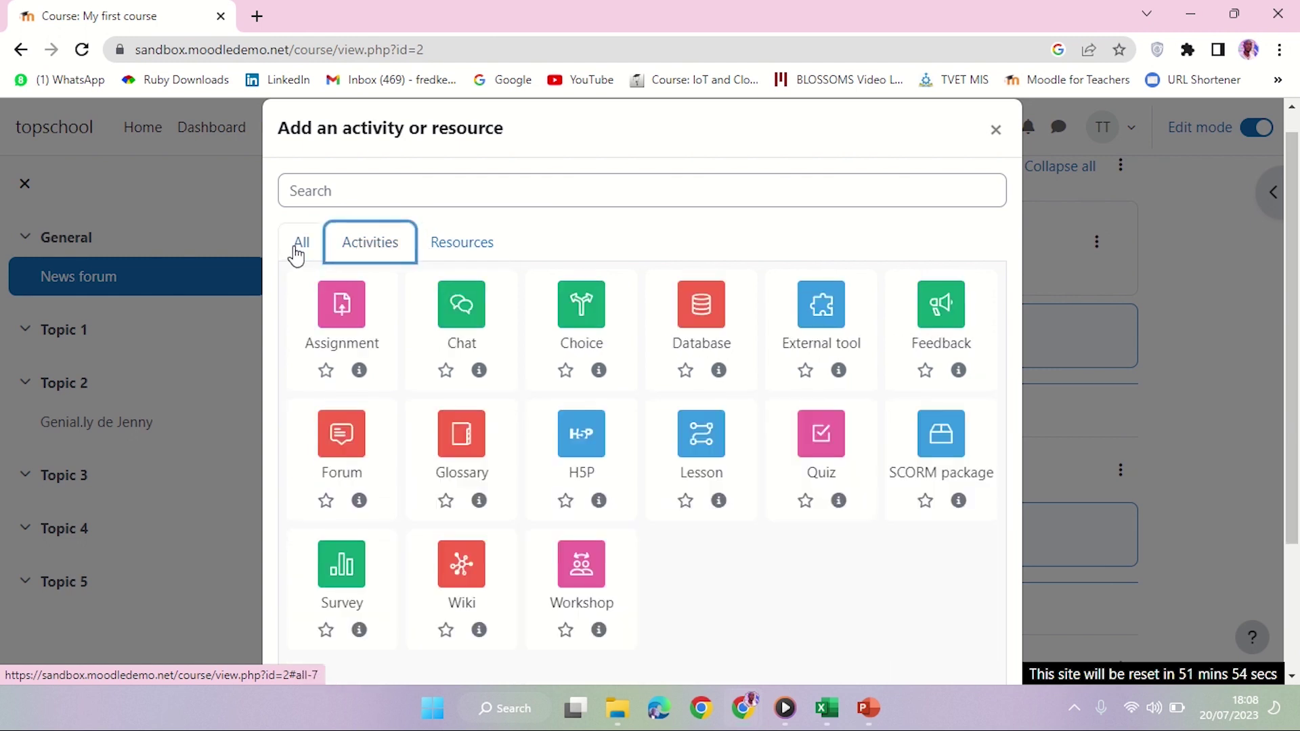
pyautogui.click(302, 251)
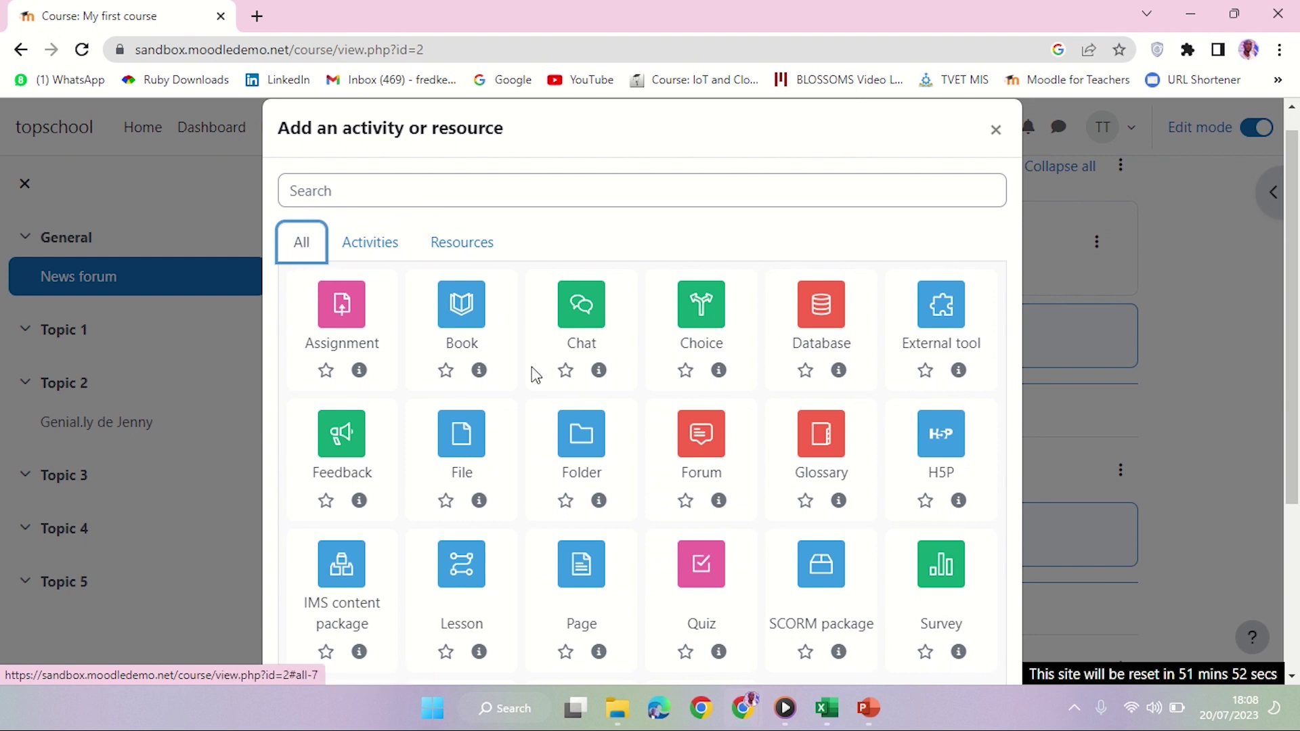
pyautogui.click(454, 245)
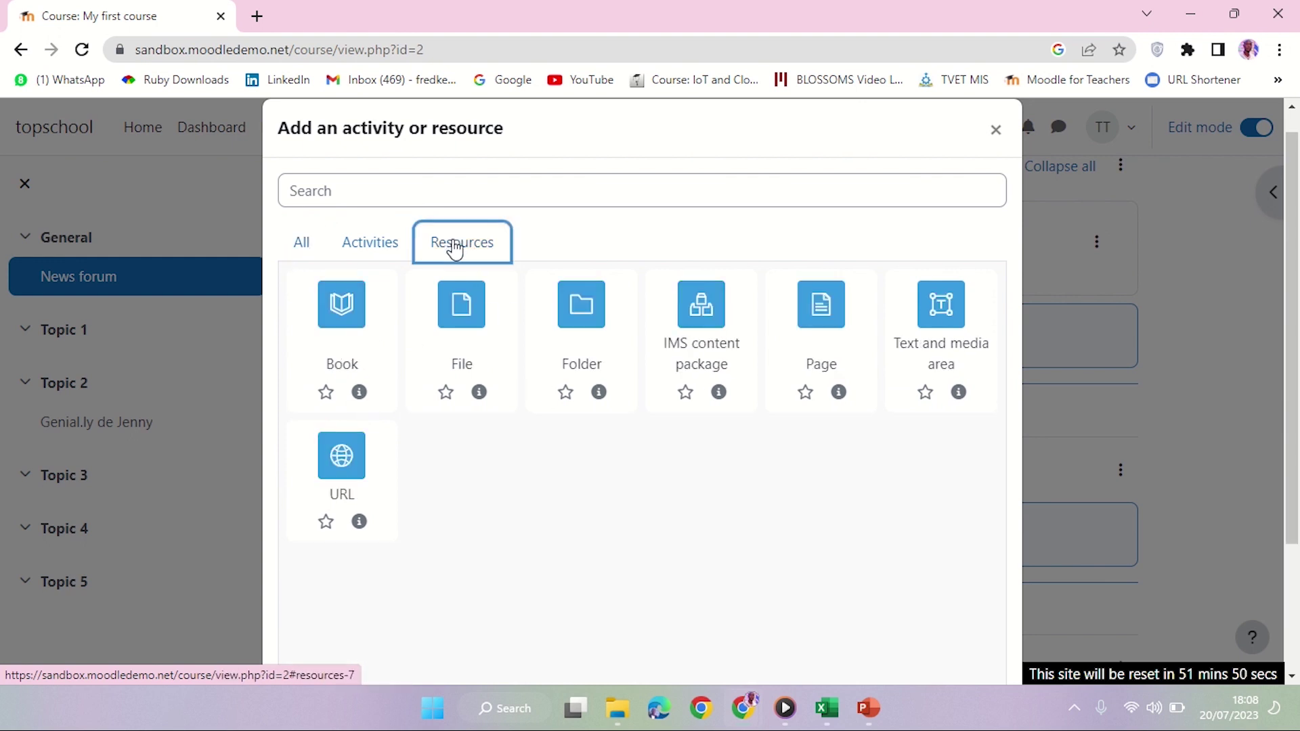
# Add a Book named 'My first Book' to Topic 1 and save and display it
pyautogui.click(341, 304)
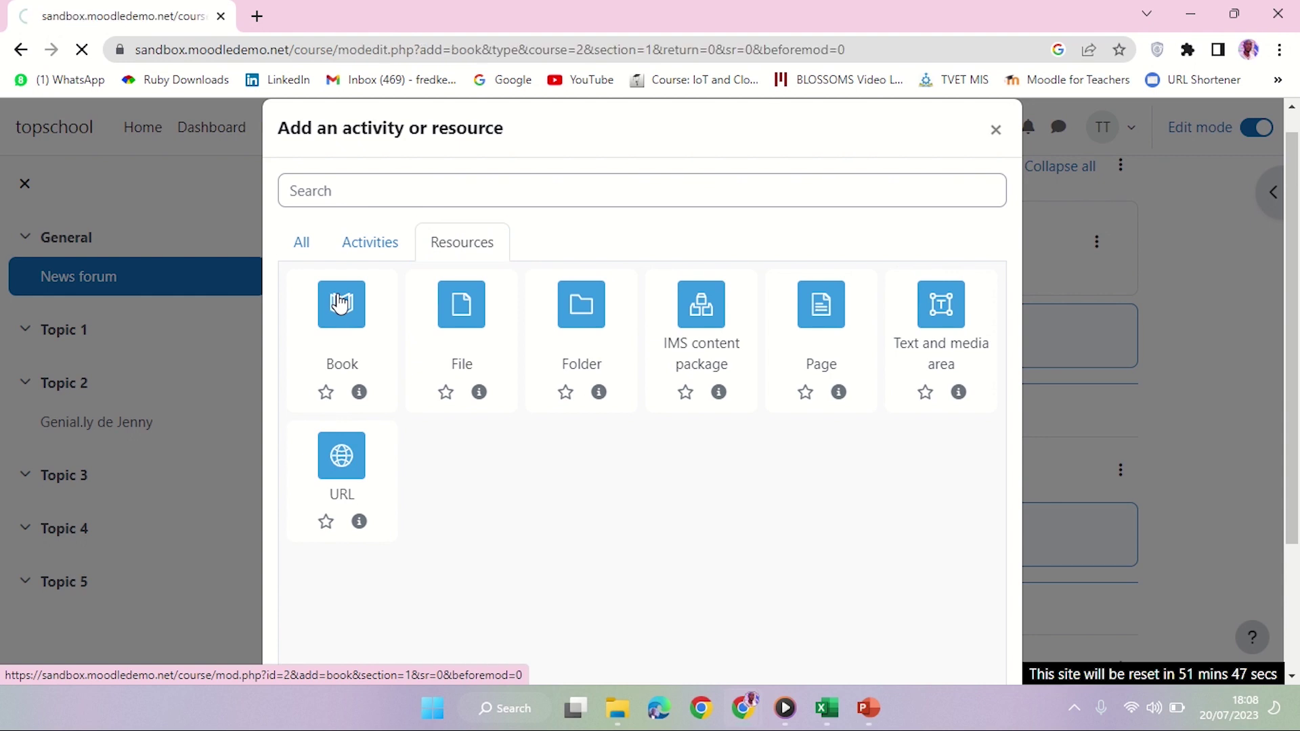
pyautogui.scroll(-4, 343, 418)
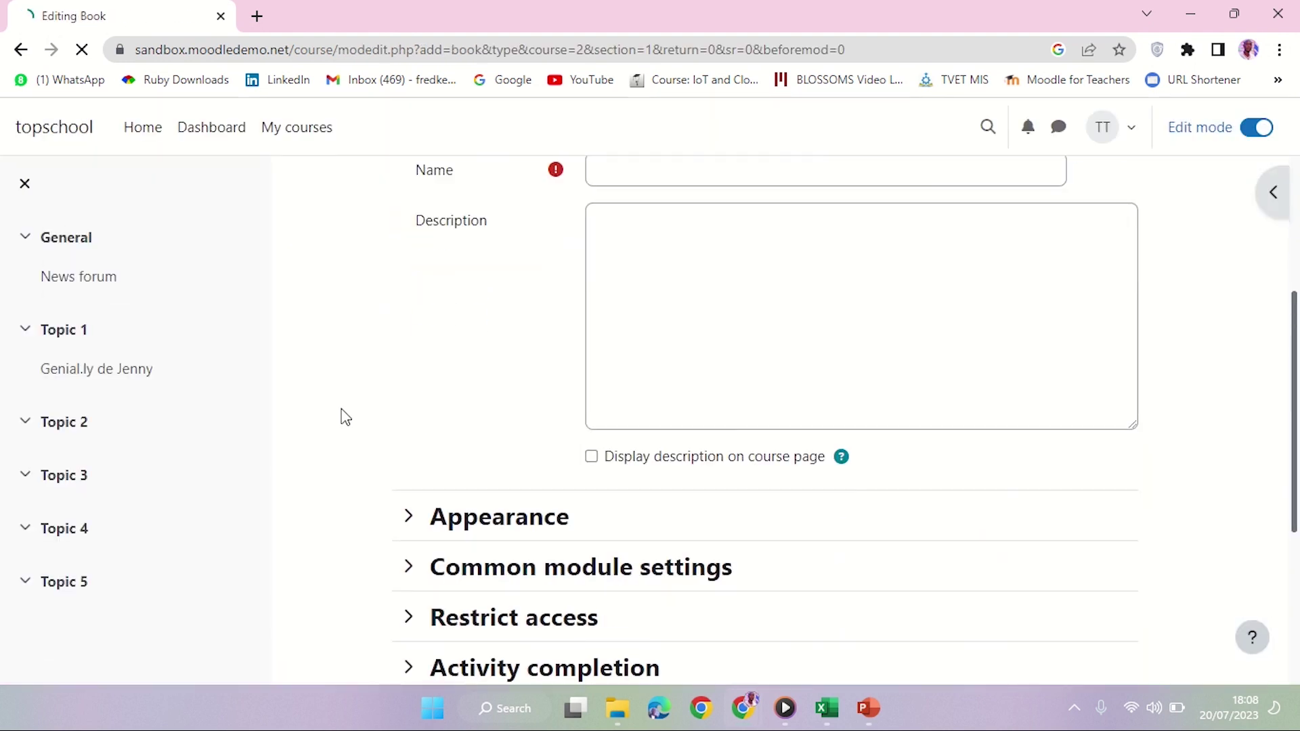
pyautogui.scroll(1, 345, 416)
pyautogui.scroll(1, 345, 416)
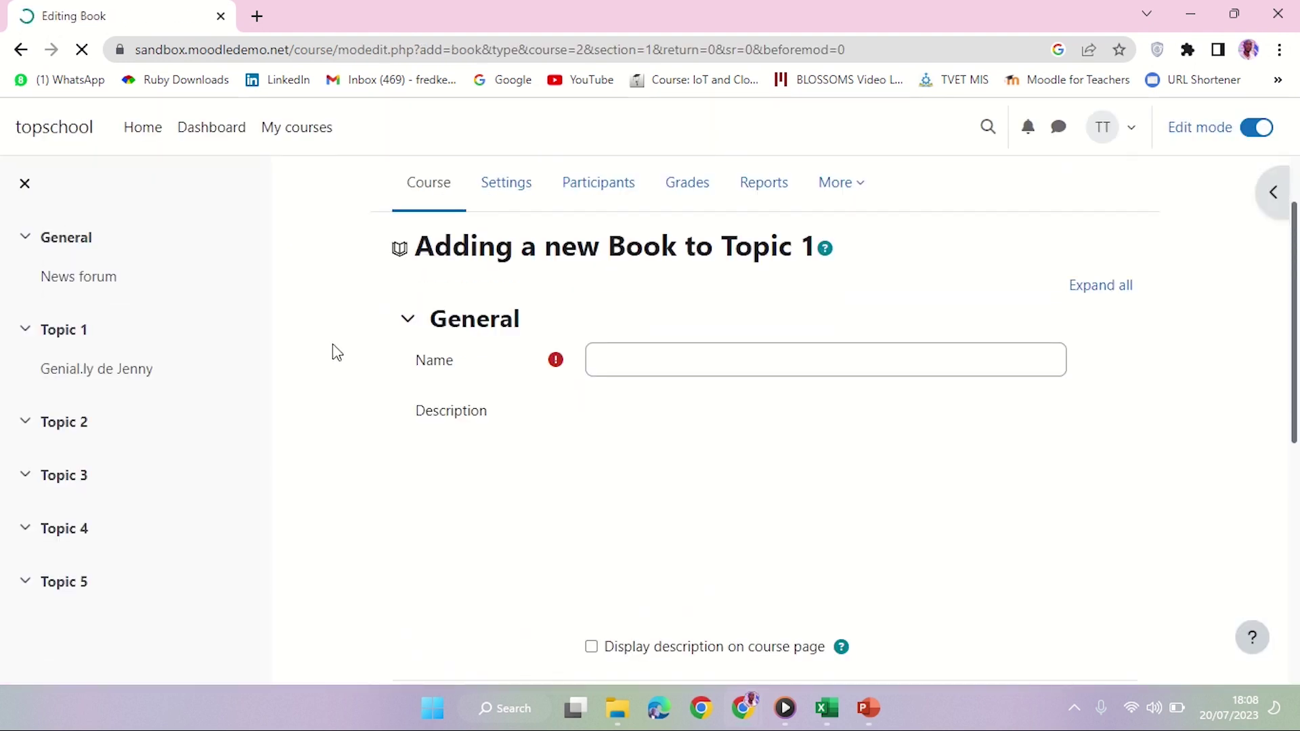
pyautogui.click(629, 360)
pyautogui.scroll(-3, 627, 359)
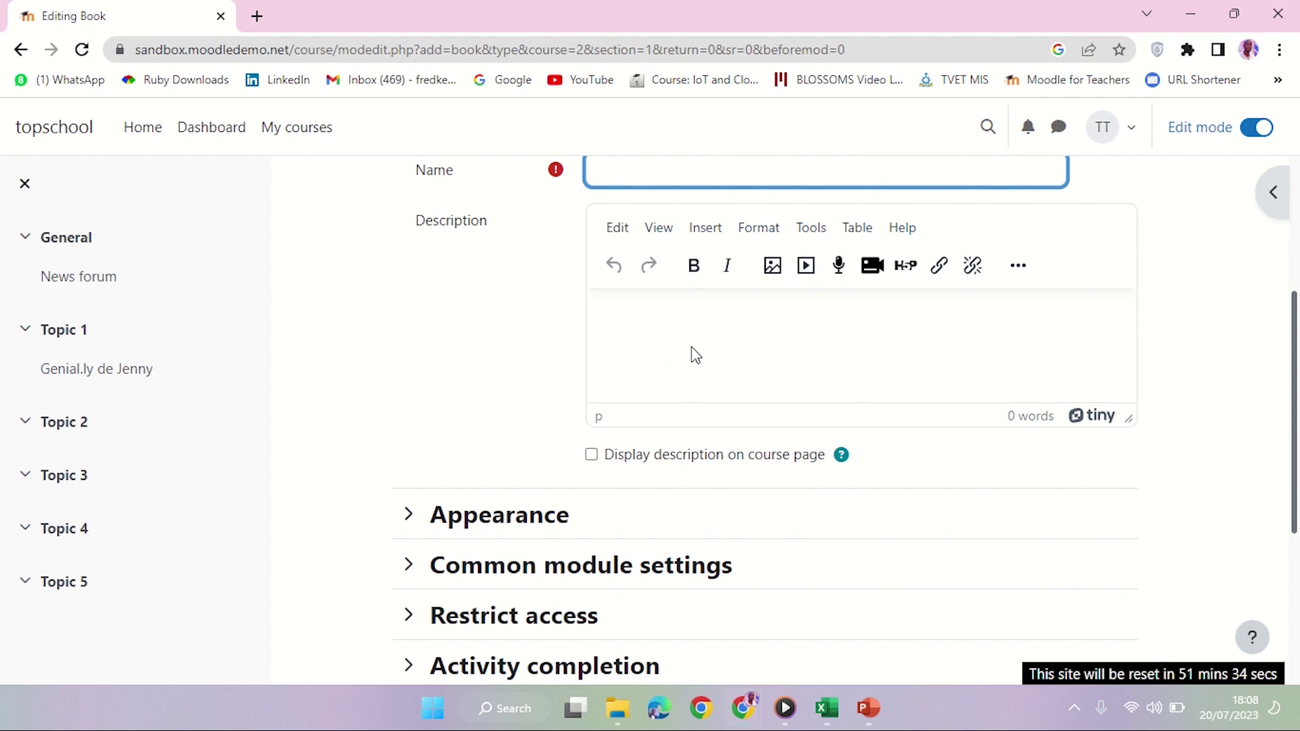
pyautogui.scroll(3, 552, 359)
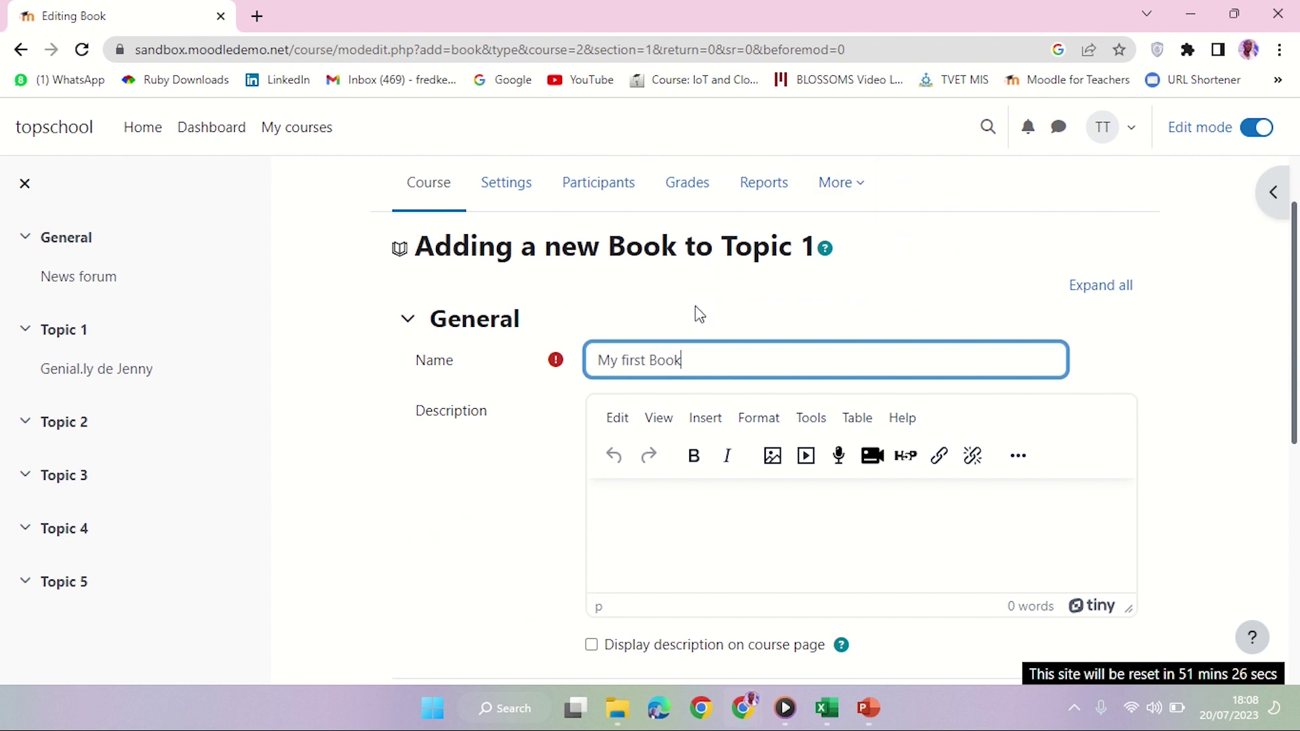
pyautogui.scroll(-2, 474, 427)
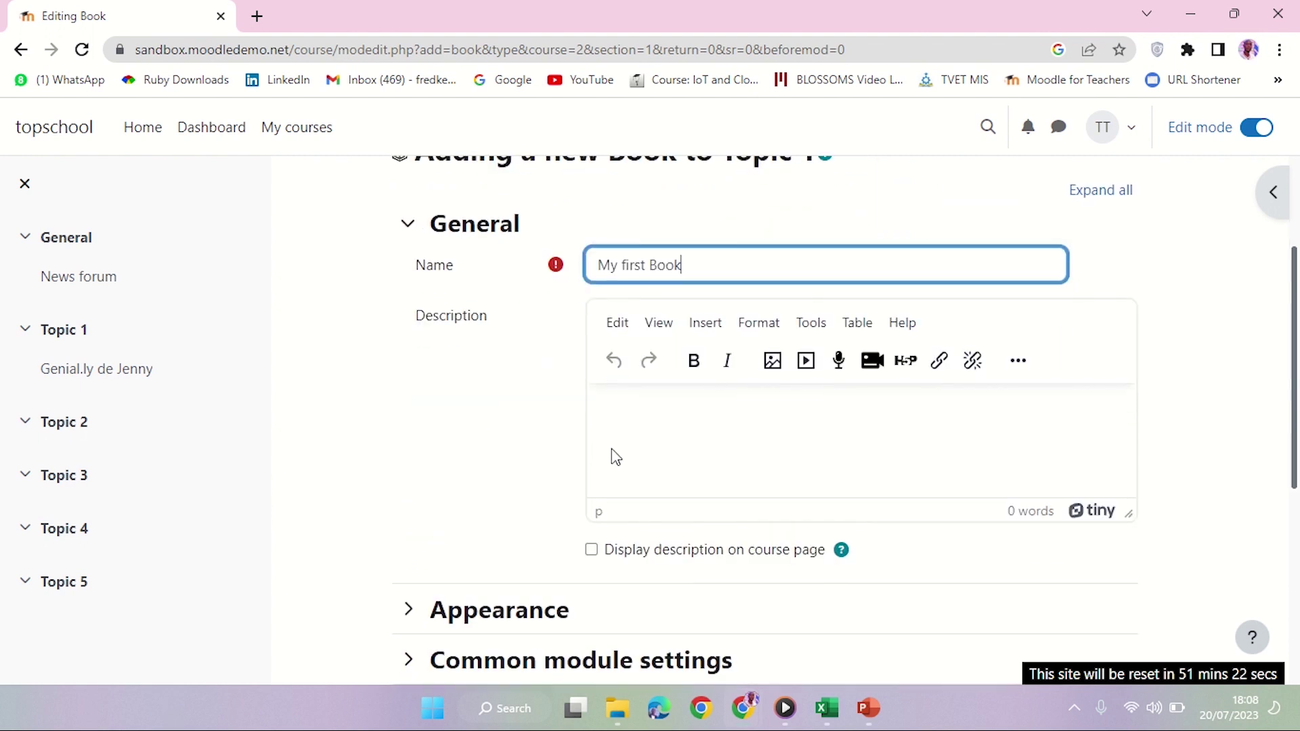
pyautogui.scroll(-4, 540, 450)
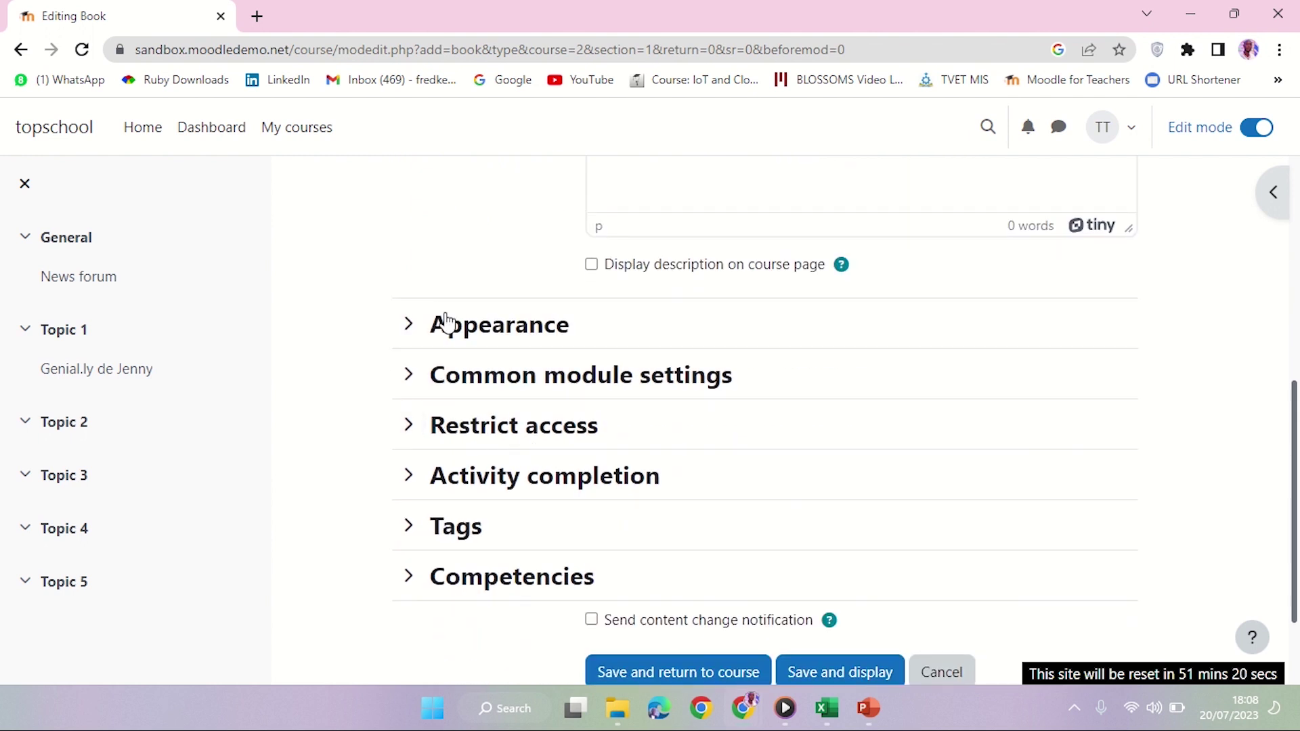
pyautogui.scroll(-2, 499, 429)
pyautogui.click(846, 541)
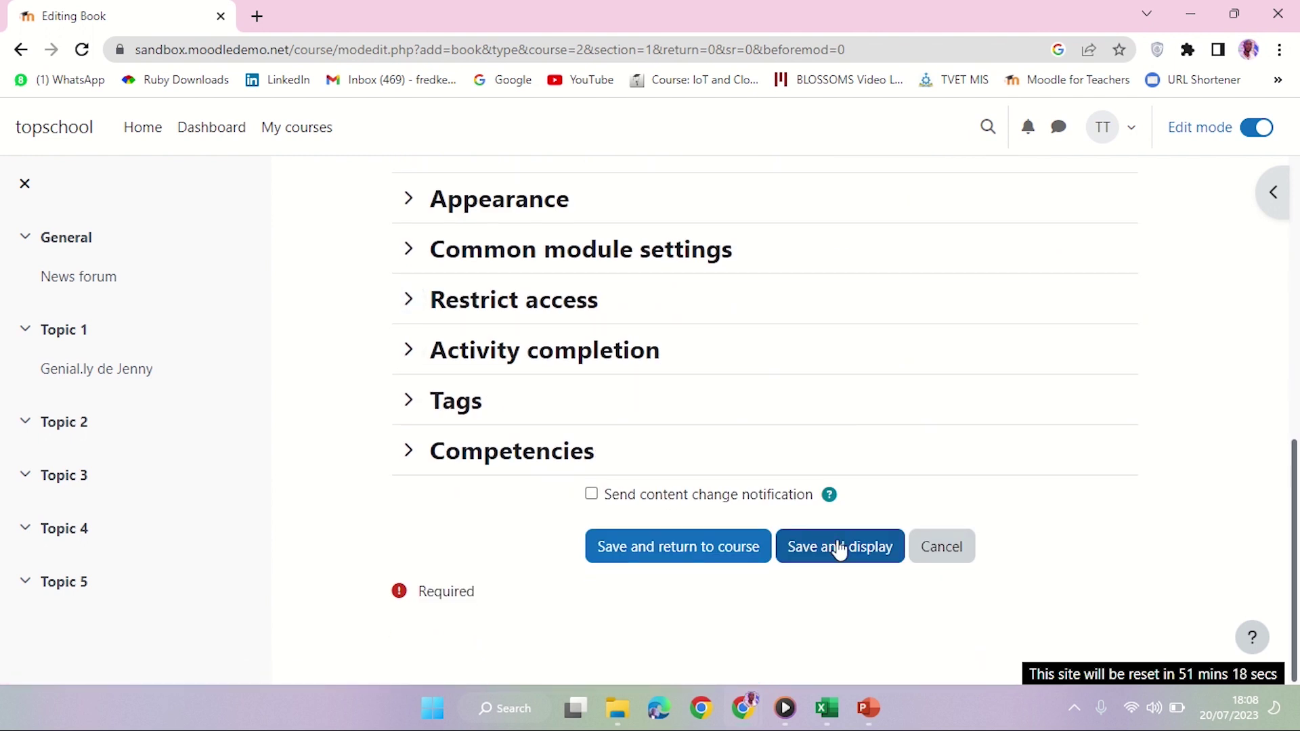
pyautogui.click(826, 553)
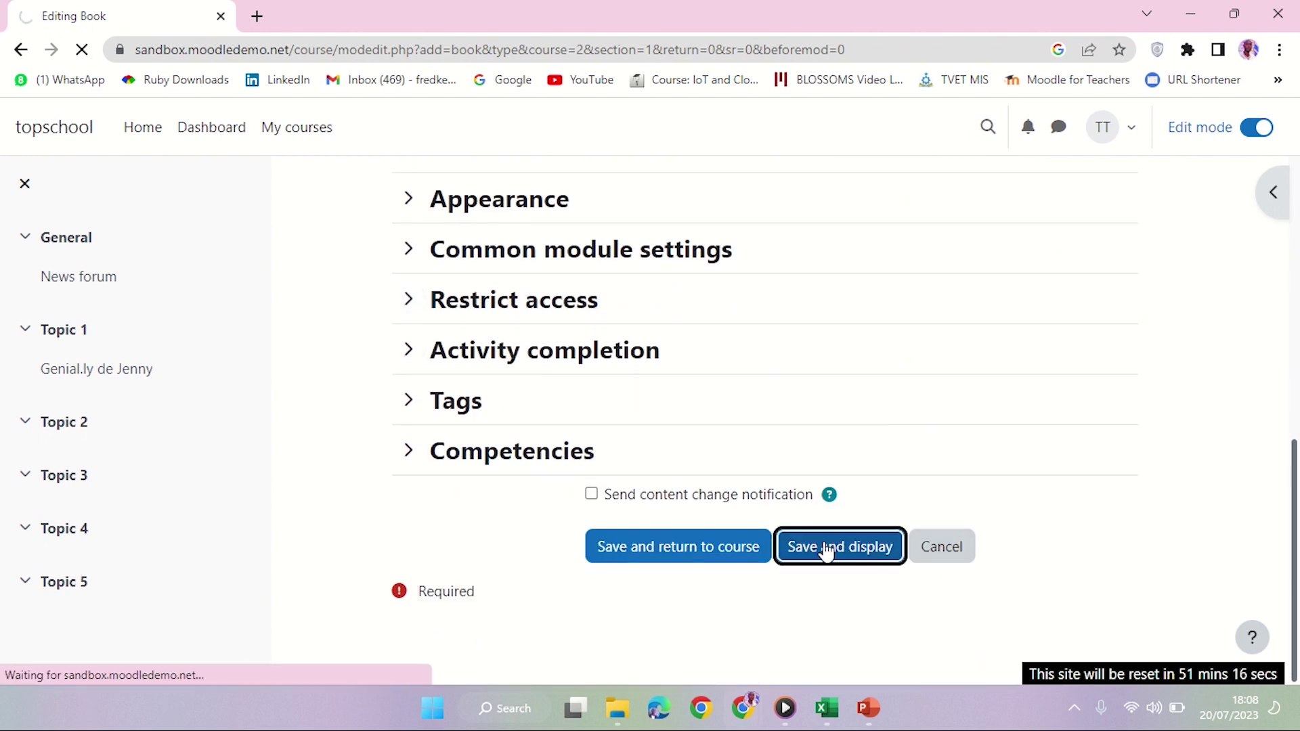
# Scroll the Add new chapter form and focus its empty Chapter title field
pyautogui.scroll(-1, 588, 395)
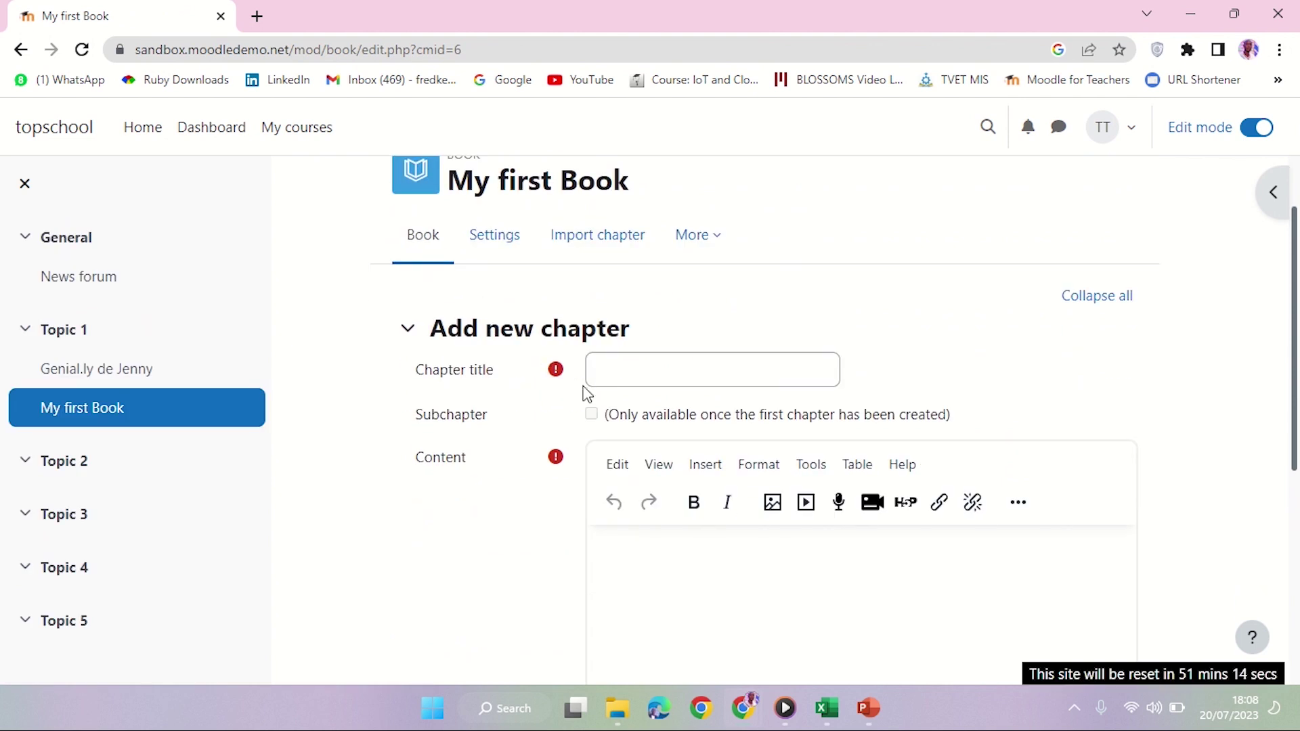
pyautogui.scroll(-1, 758, 377)
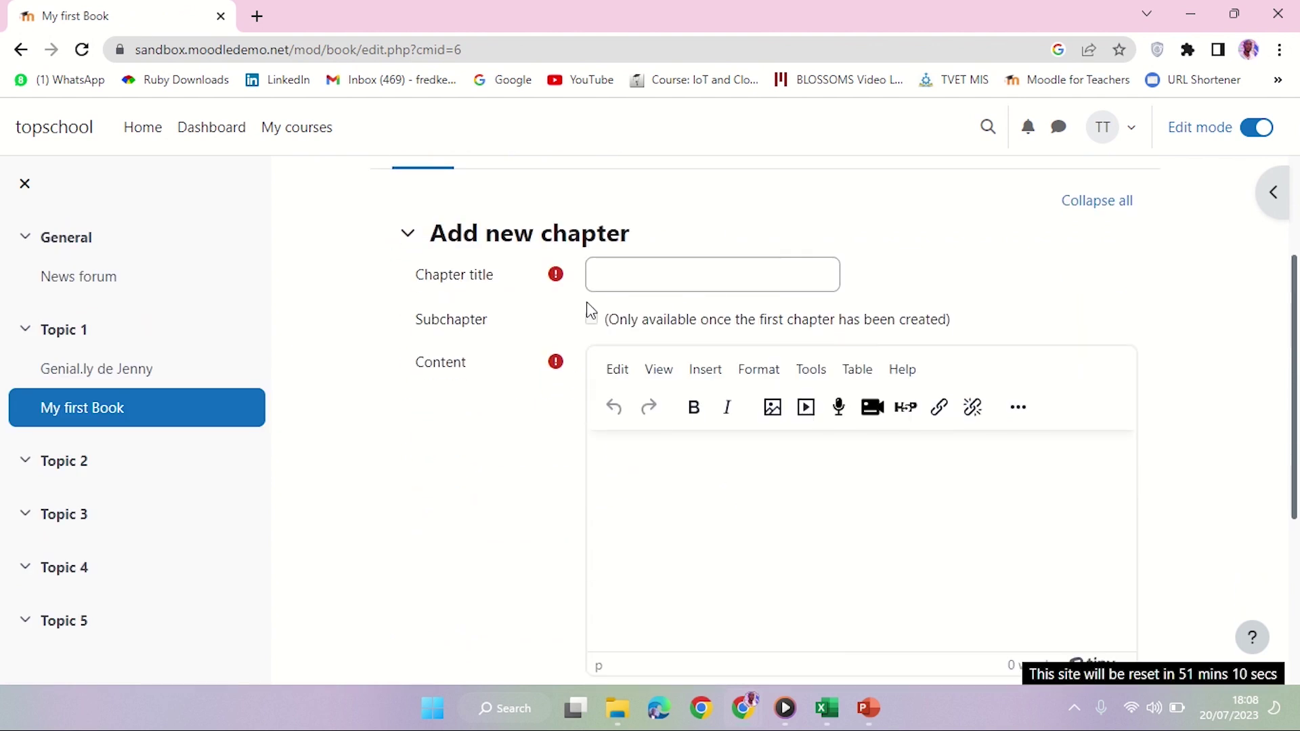
pyautogui.click(657, 276)
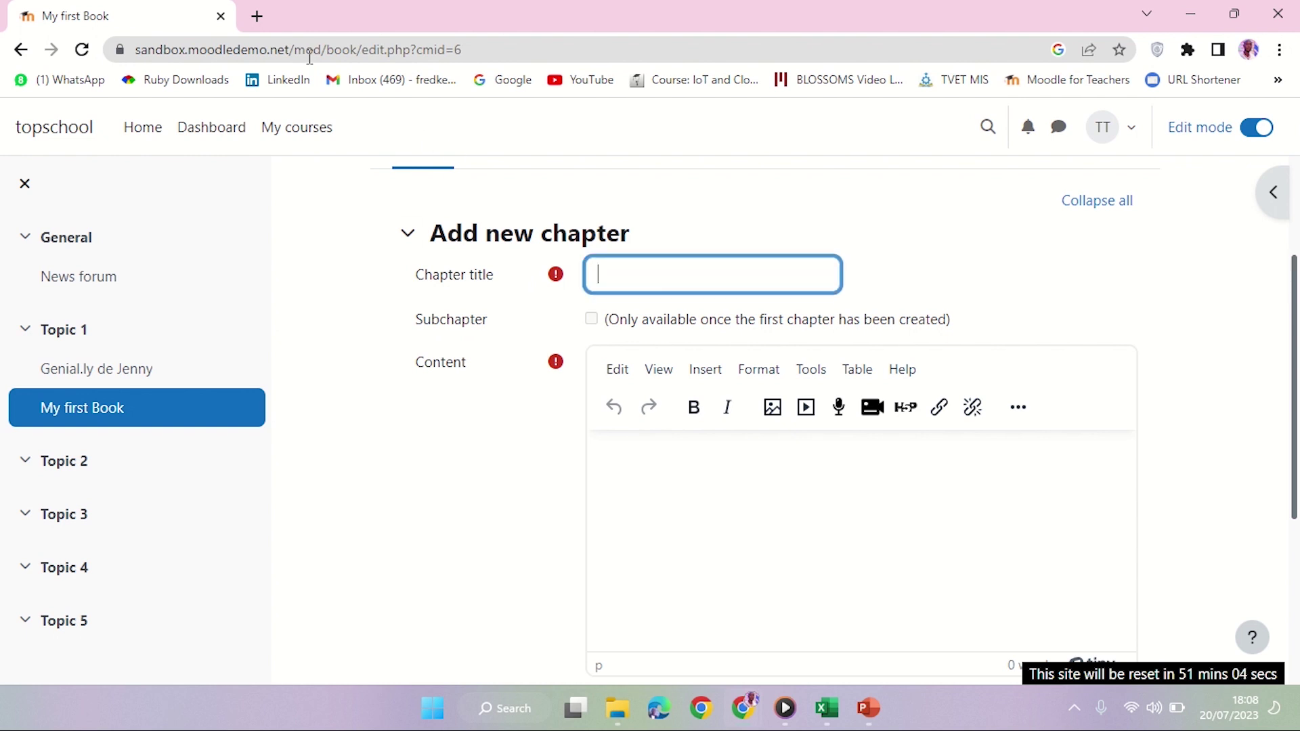
# In a new tab, search Google for 'introduction to computers'
pyautogui.click(256, 16)
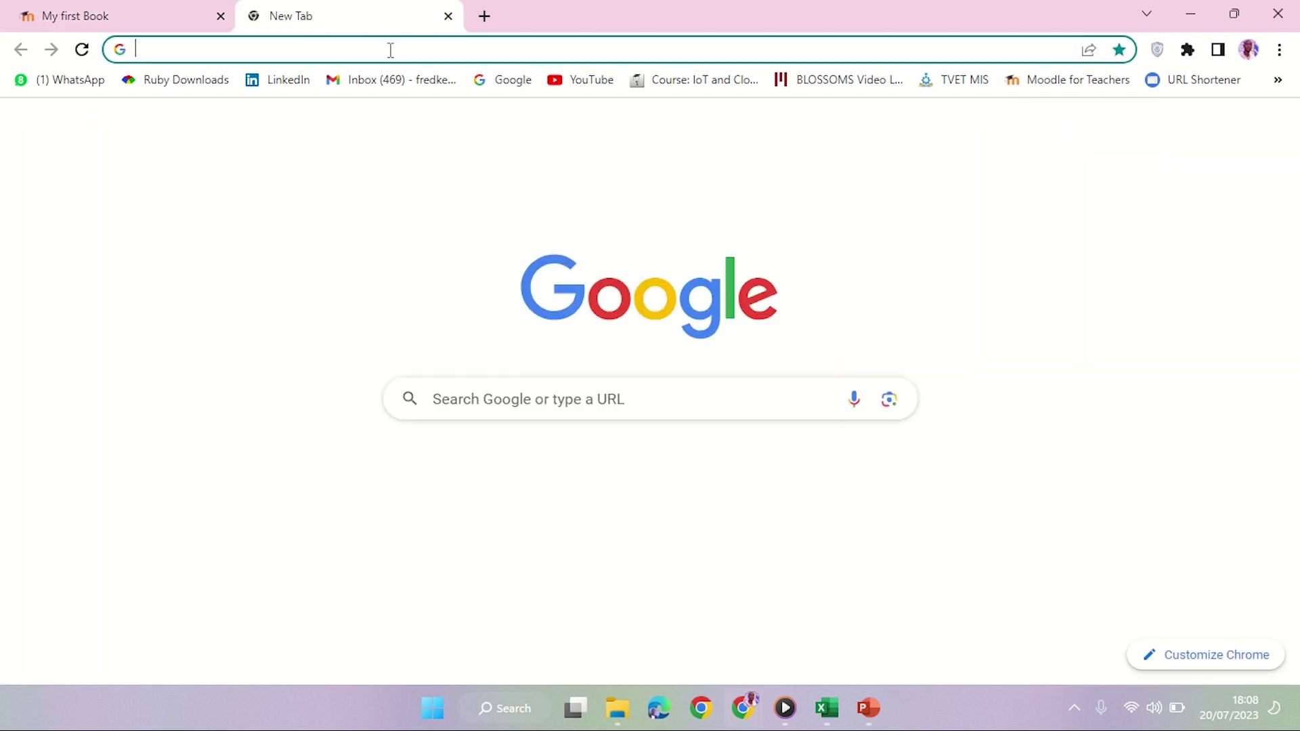
pyautogui.click(498, 80)
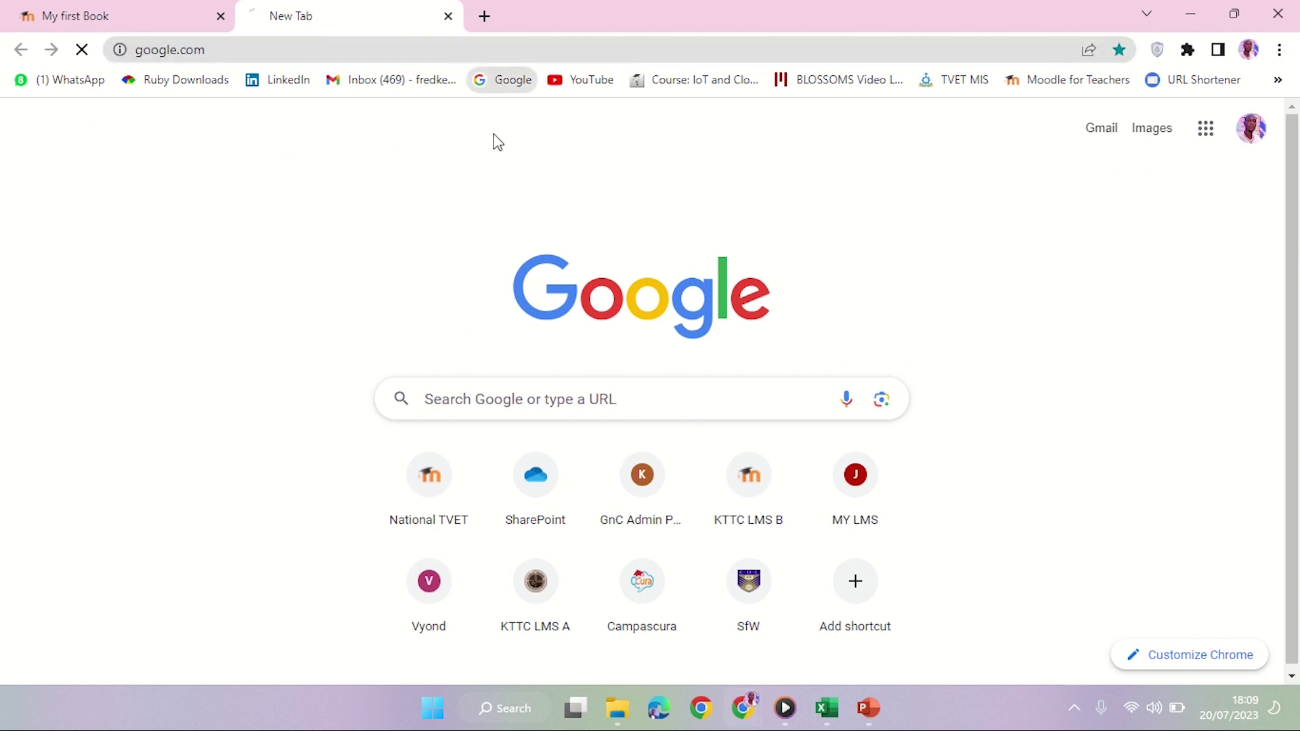
pyautogui.write('into')
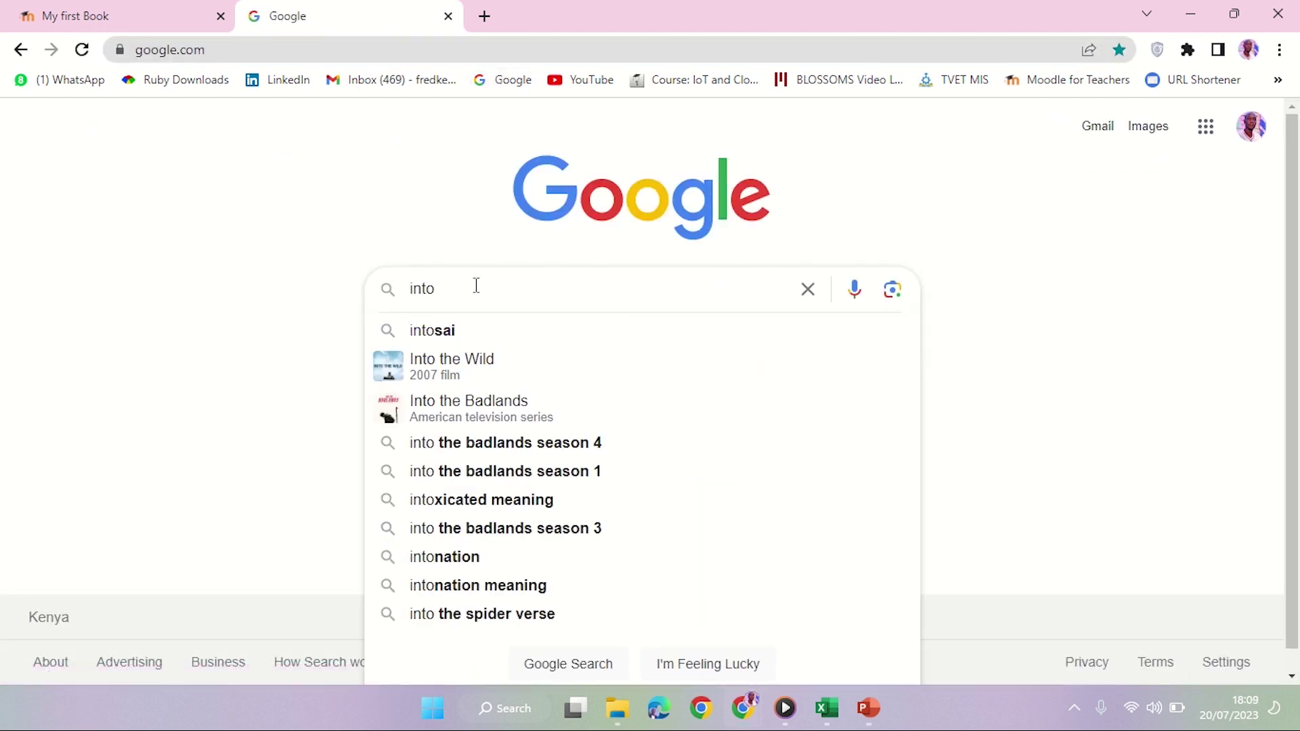
pyautogui.press('BackSpace')
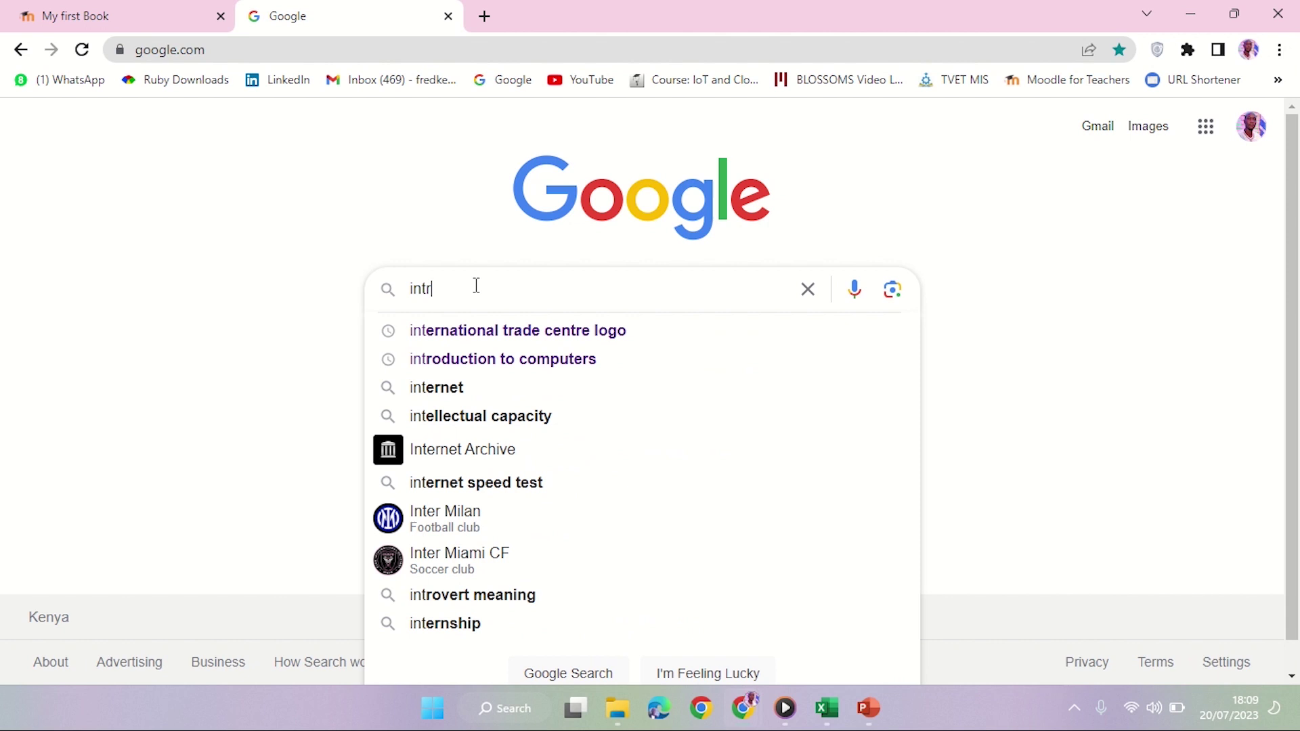
pyautogui.write('ro')
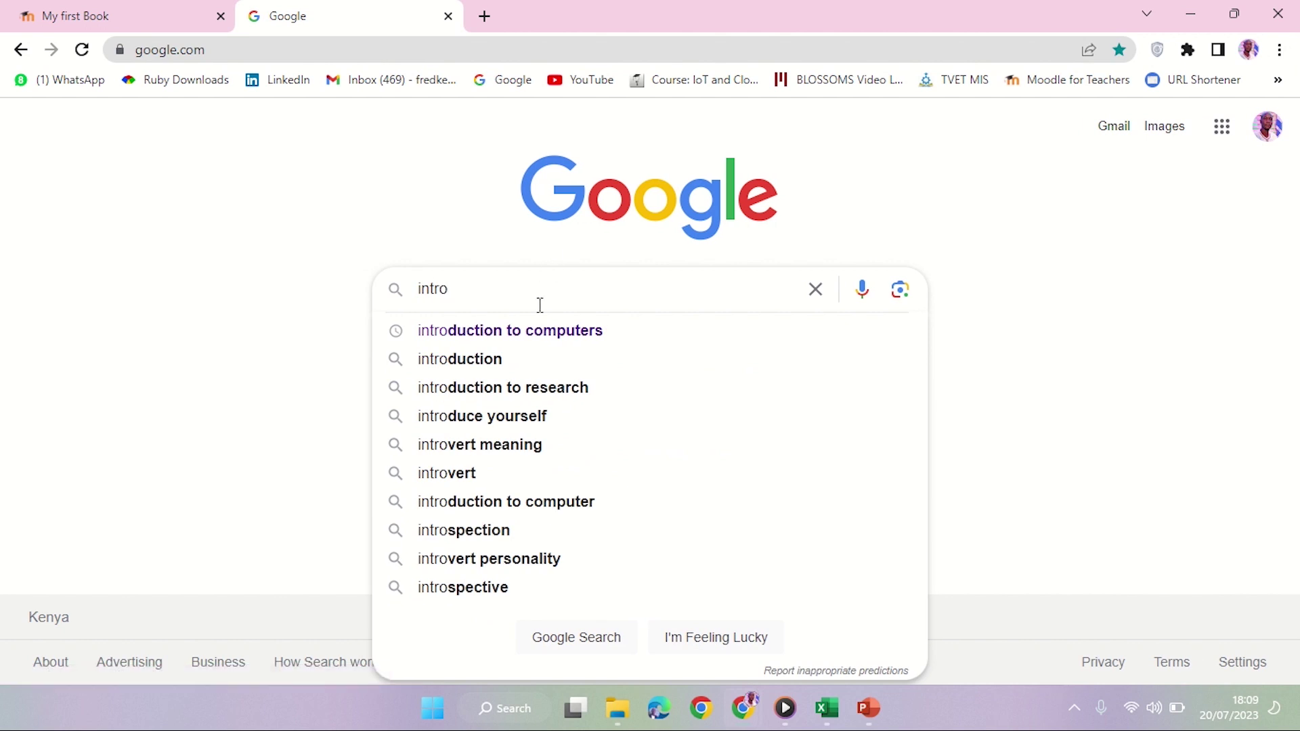
pyautogui.click(530, 332)
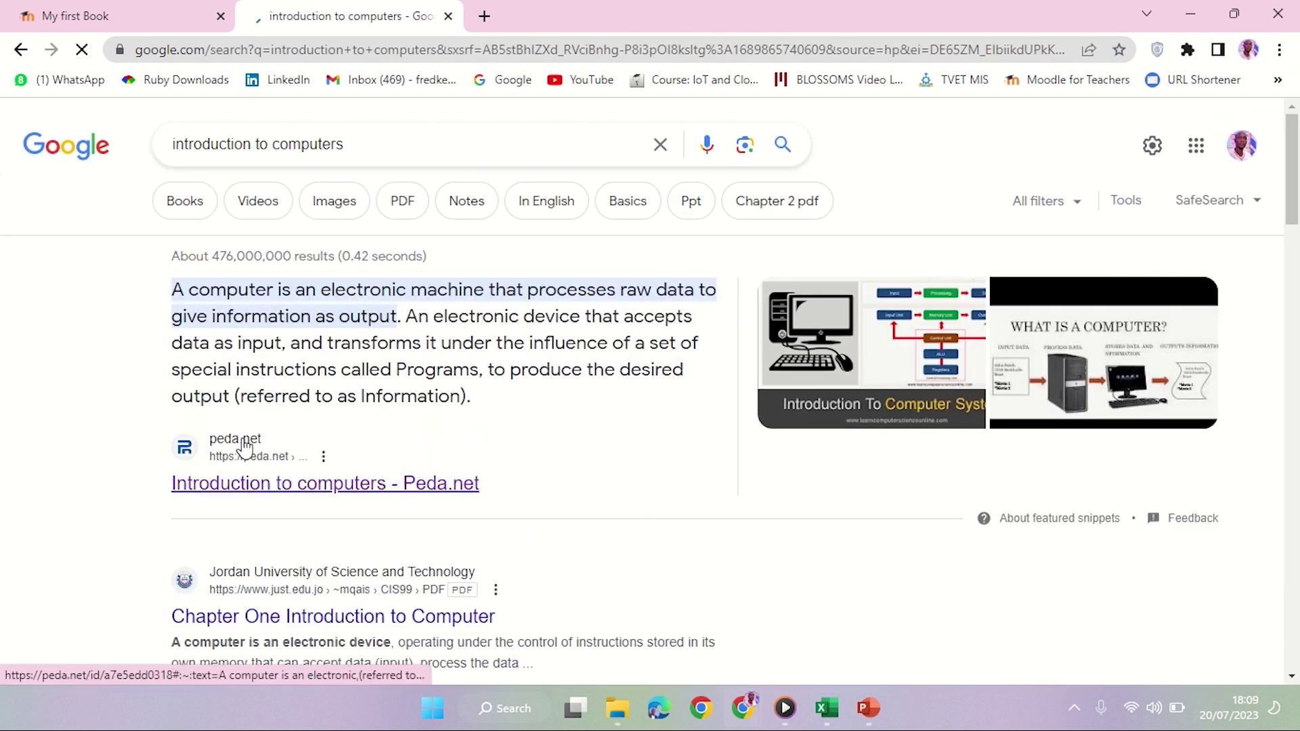
# Open the Peda.net Introduction to computers result in a new tab and cancel the download prompts
pyautogui.middleClick(247, 485)
pyautogui.scroll(-3, 267, 613)
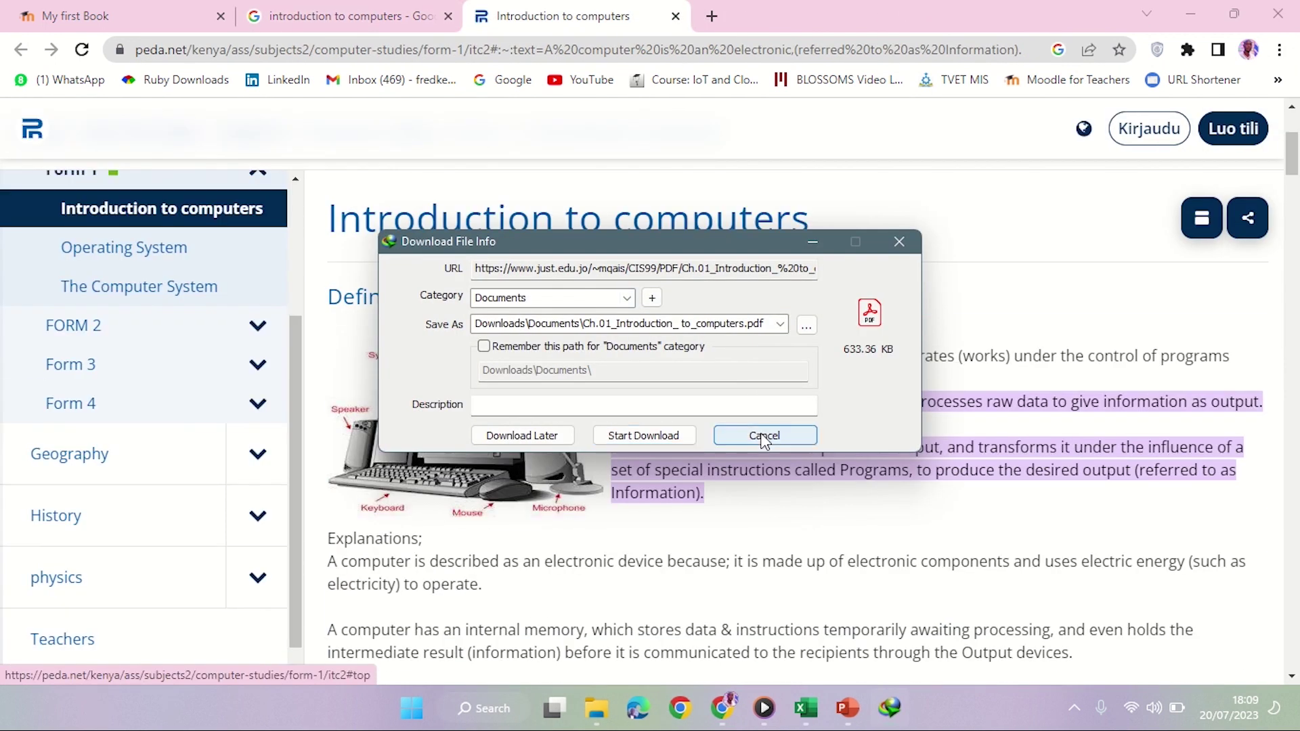
pyautogui.click(764, 435)
pyautogui.click(448, 16)
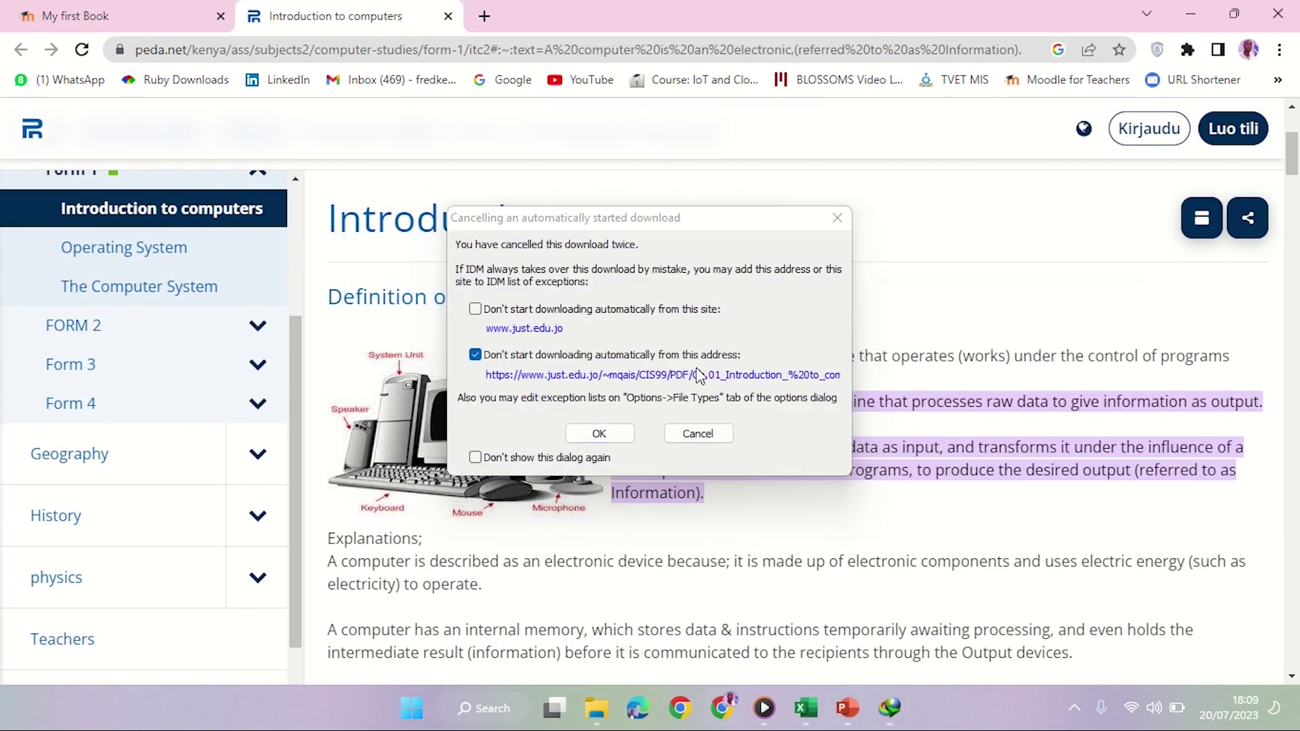
pyautogui.click(698, 433)
# Look over the Peda.net page, then return to the My first Book chapter form
pyautogui.scroll(-10, 575, 347)
pyautogui.scroll(10, 575, 348)
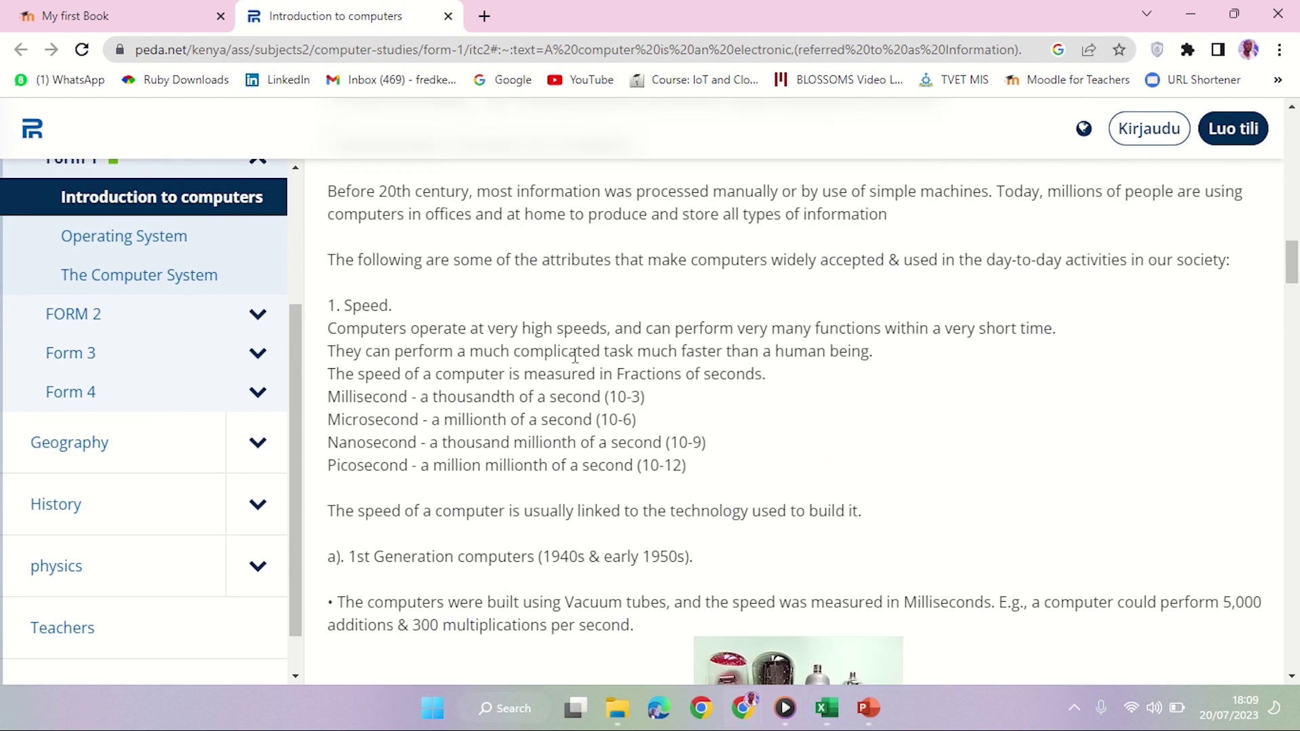
pyautogui.scroll(-8, 521, 335)
pyautogui.scroll(5, 474, 325)
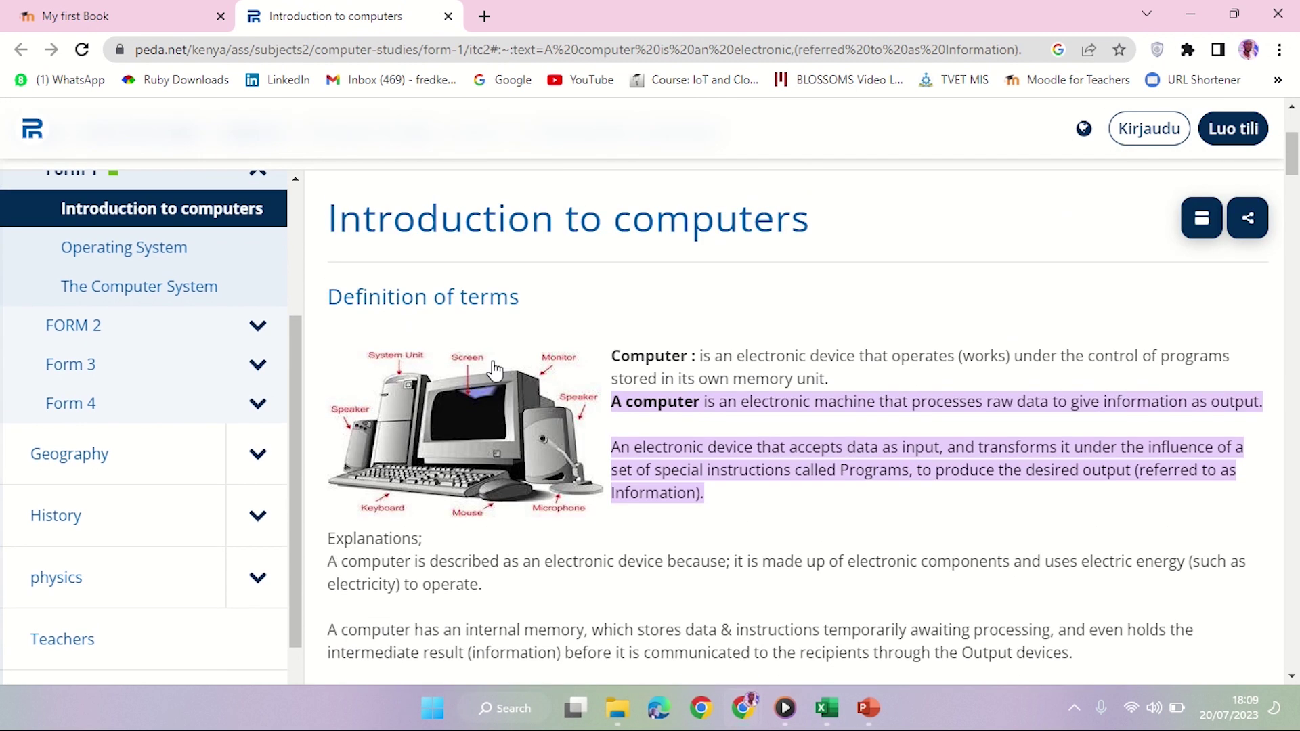
pyautogui.click(155, 29)
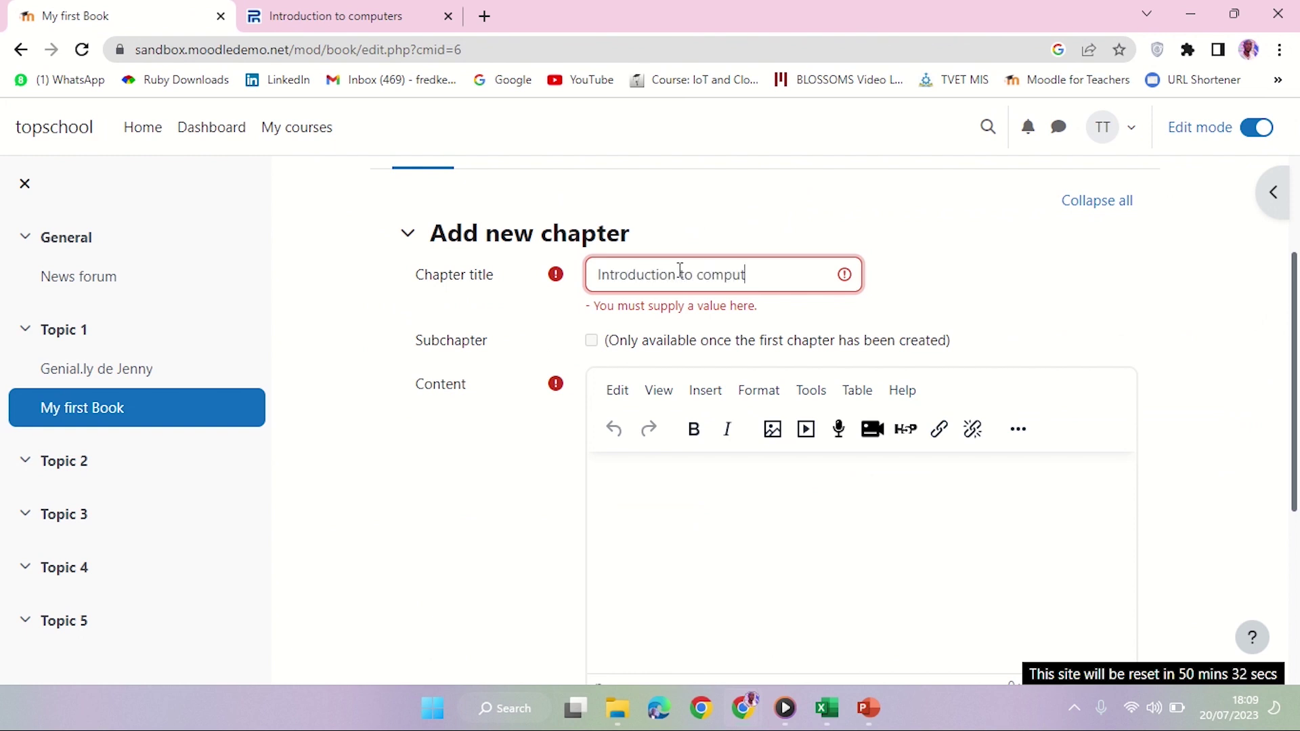
# Select the three computer-definition paragraphs on the Peda.net page
pyautogui.scroll(-1, 1013, 319)
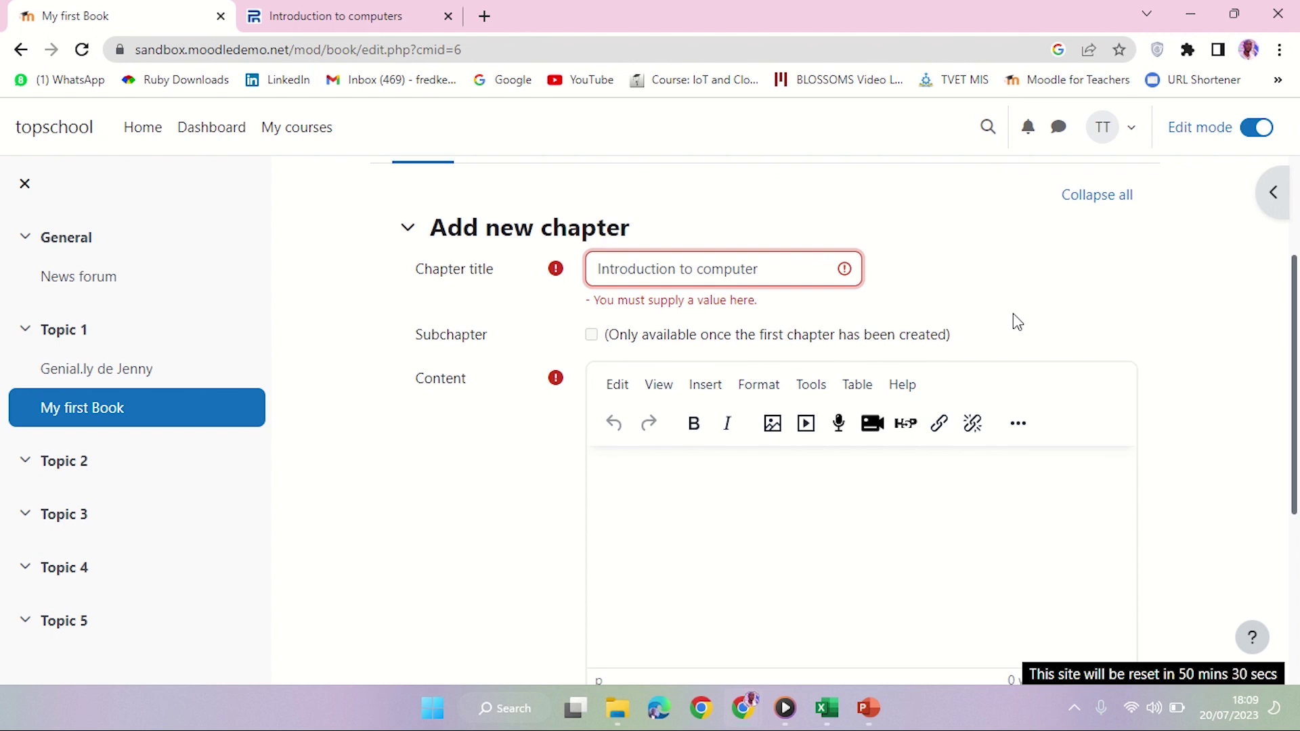
pyautogui.scroll(-1, 424, 445)
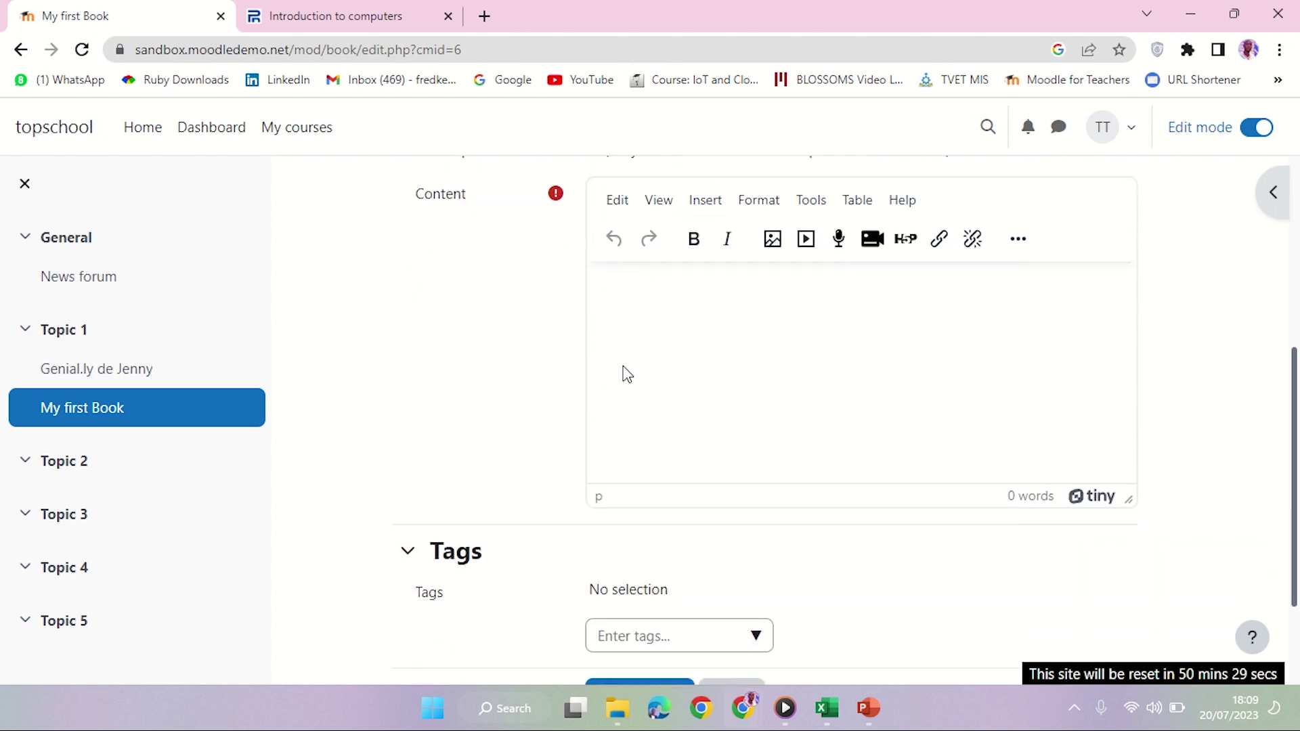
pyautogui.click(704, 359)
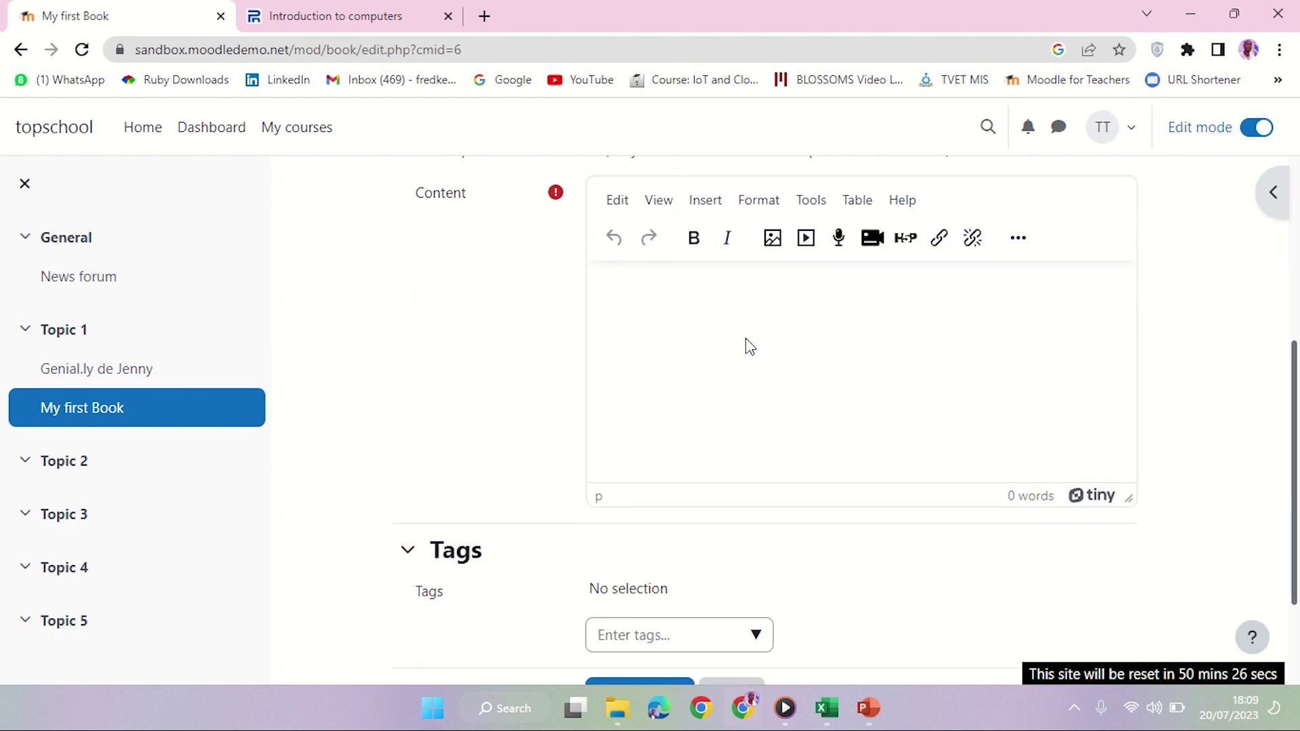
pyautogui.click(380, 20)
pyautogui.scroll(-3, 599, 240)
pyautogui.scroll(1, 599, 240)
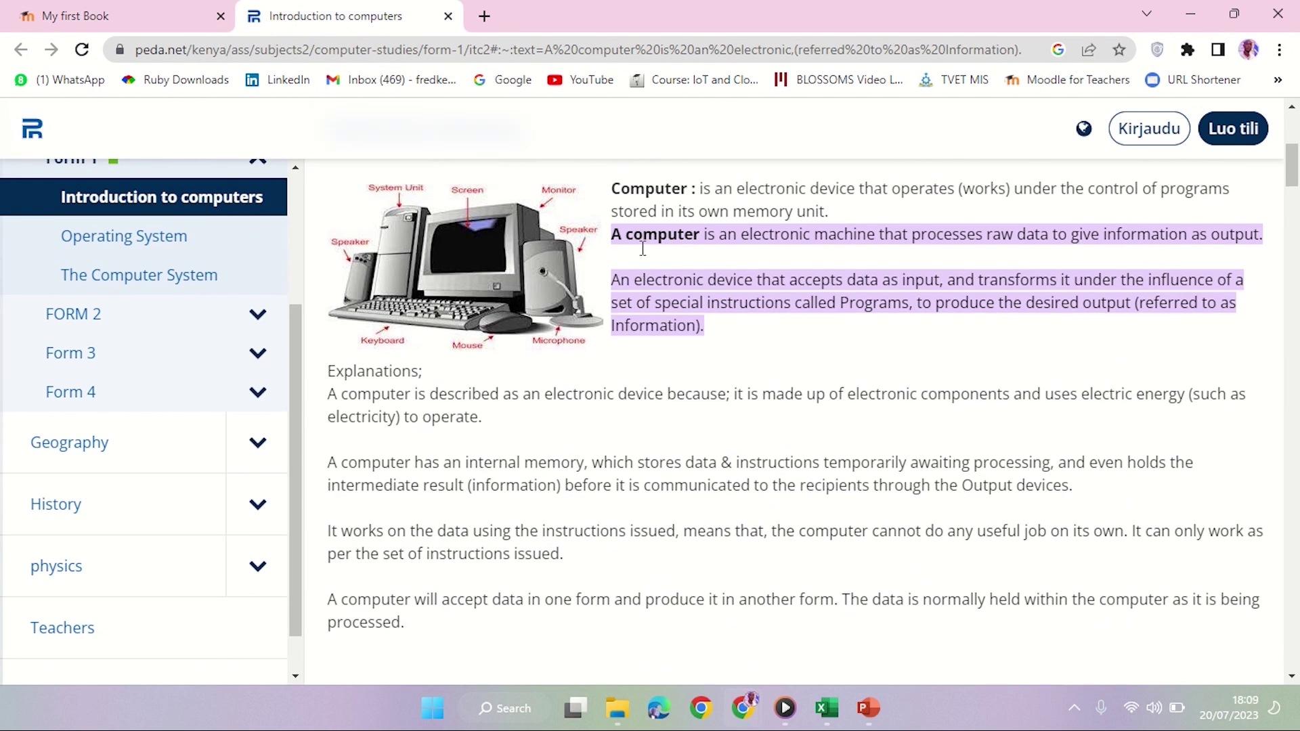
pyautogui.moveTo(613, 261); pyautogui.dragTo(713, 414)
pyautogui.hotkey('ctrl', 'c')
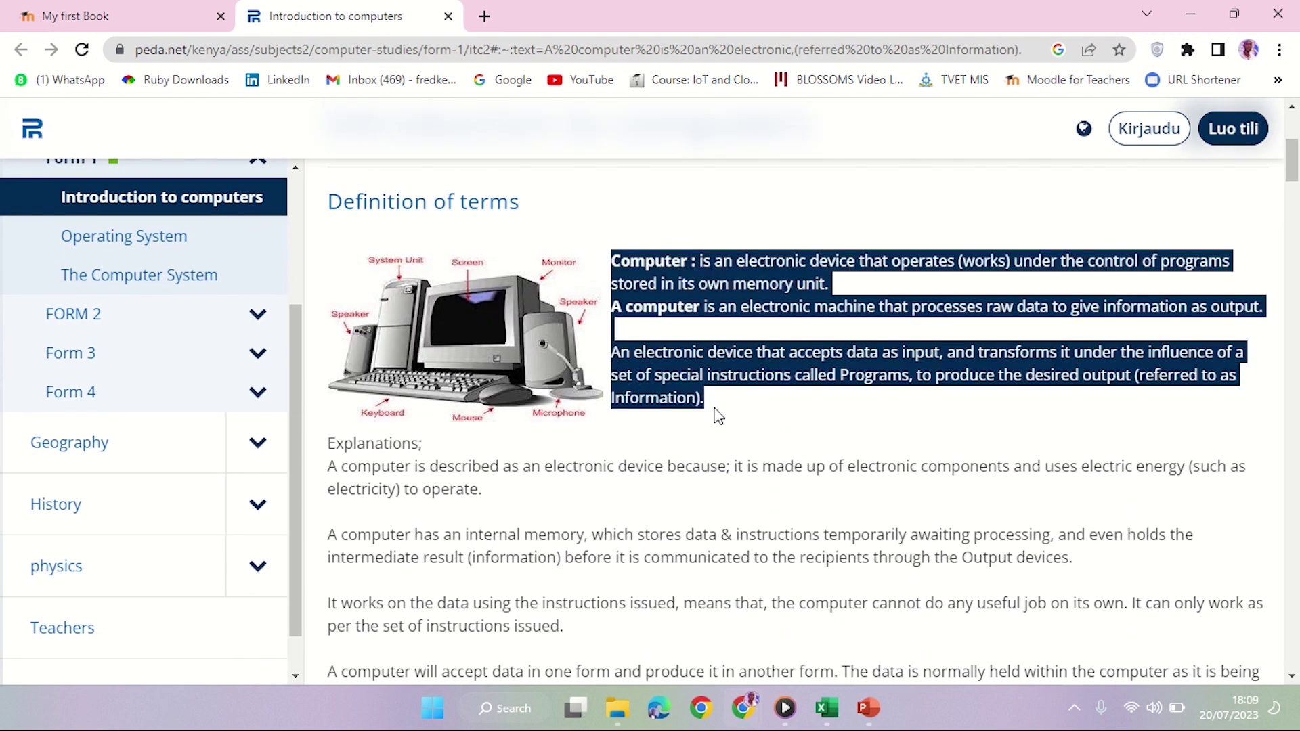
# Paste the definitions into the chapter content and save 'Introduction to computer'
pyautogui.click(143, 16)
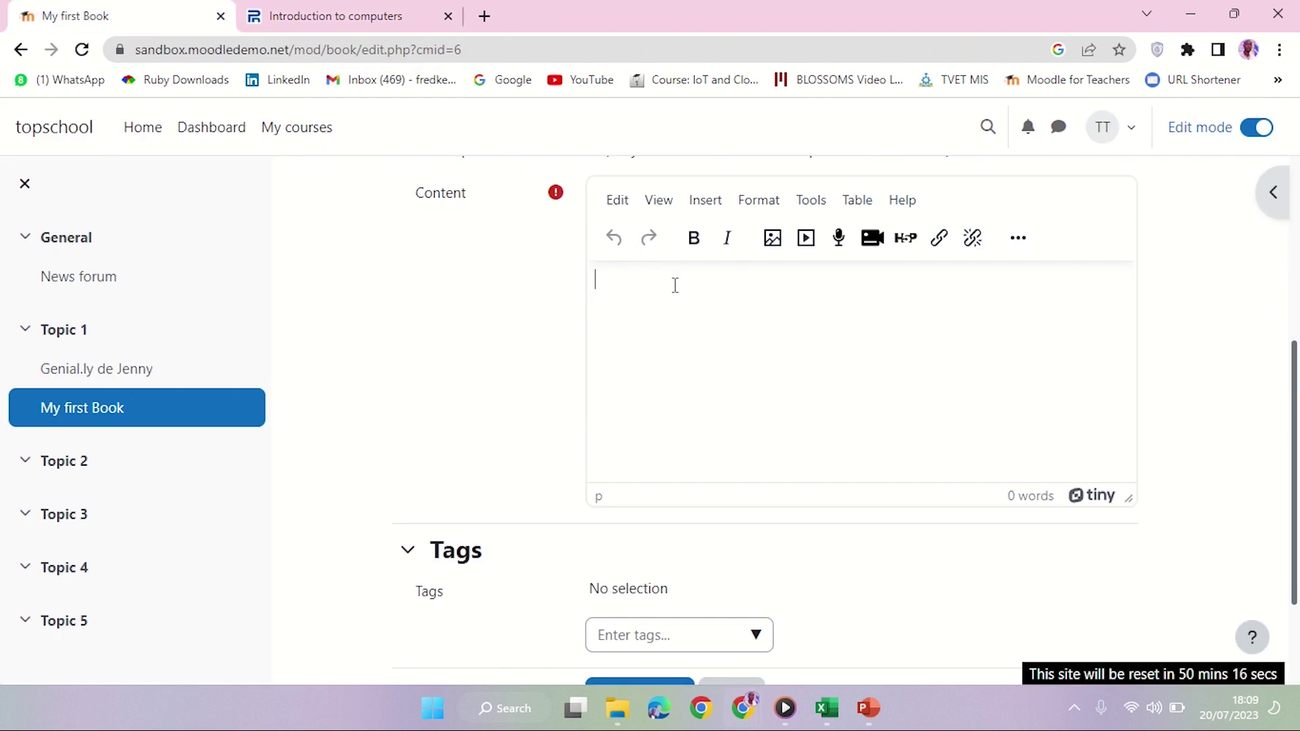
pyautogui.hotkey('ctrl', 'v')
pyautogui.scroll(-2, 433, 364)
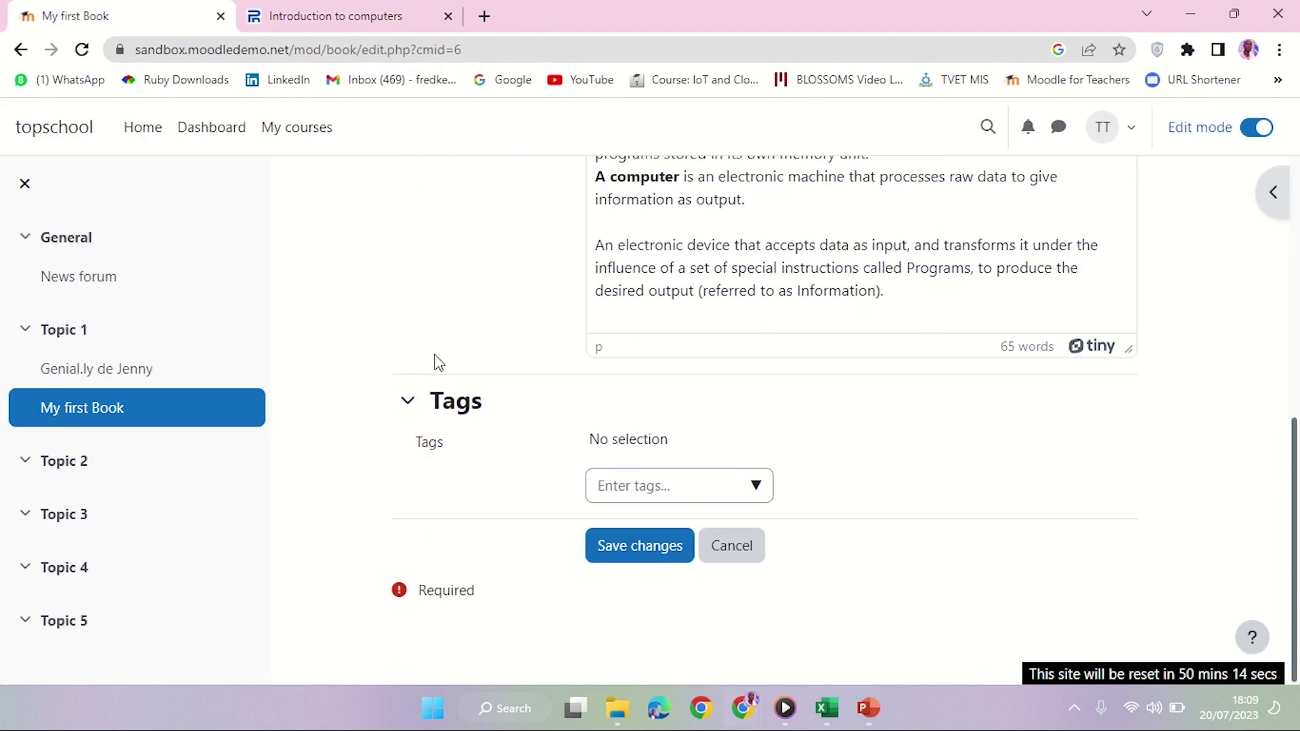
pyautogui.click(645, 549)
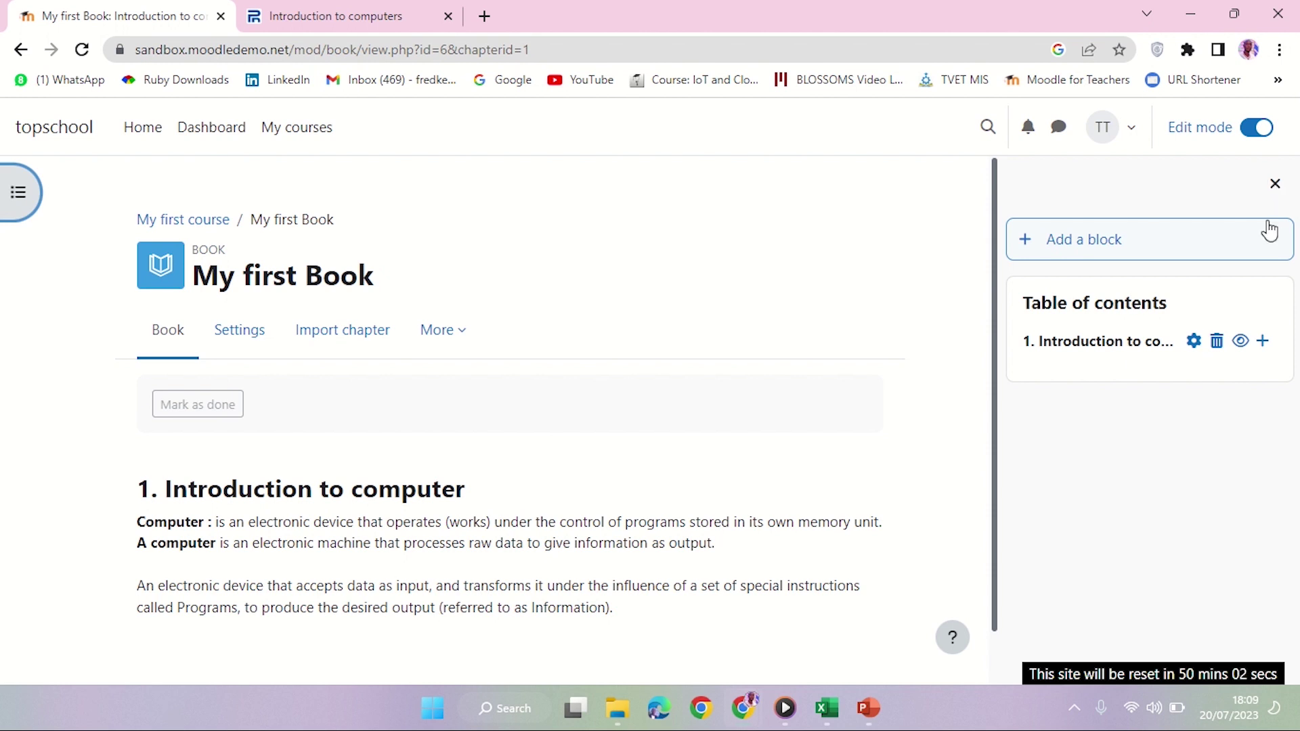
pyautogui.click(1276, 186)
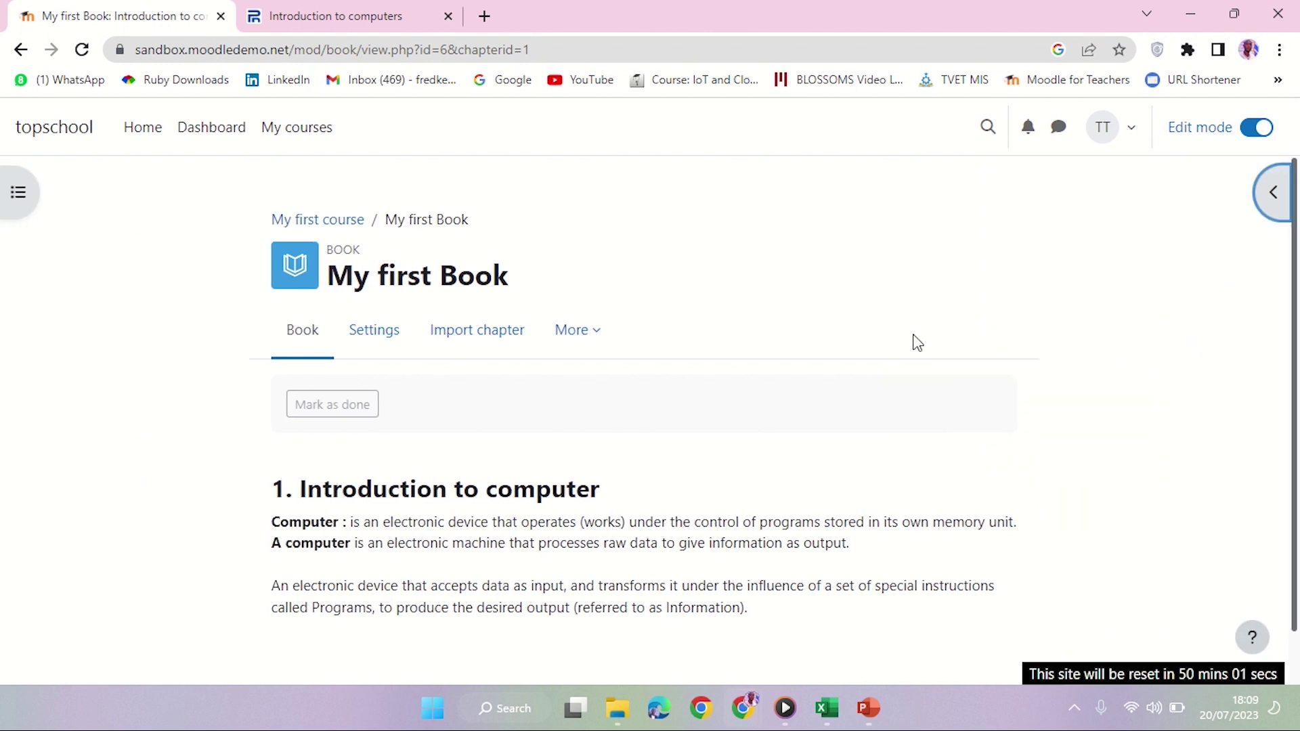
pyautogui.click(17, 195)
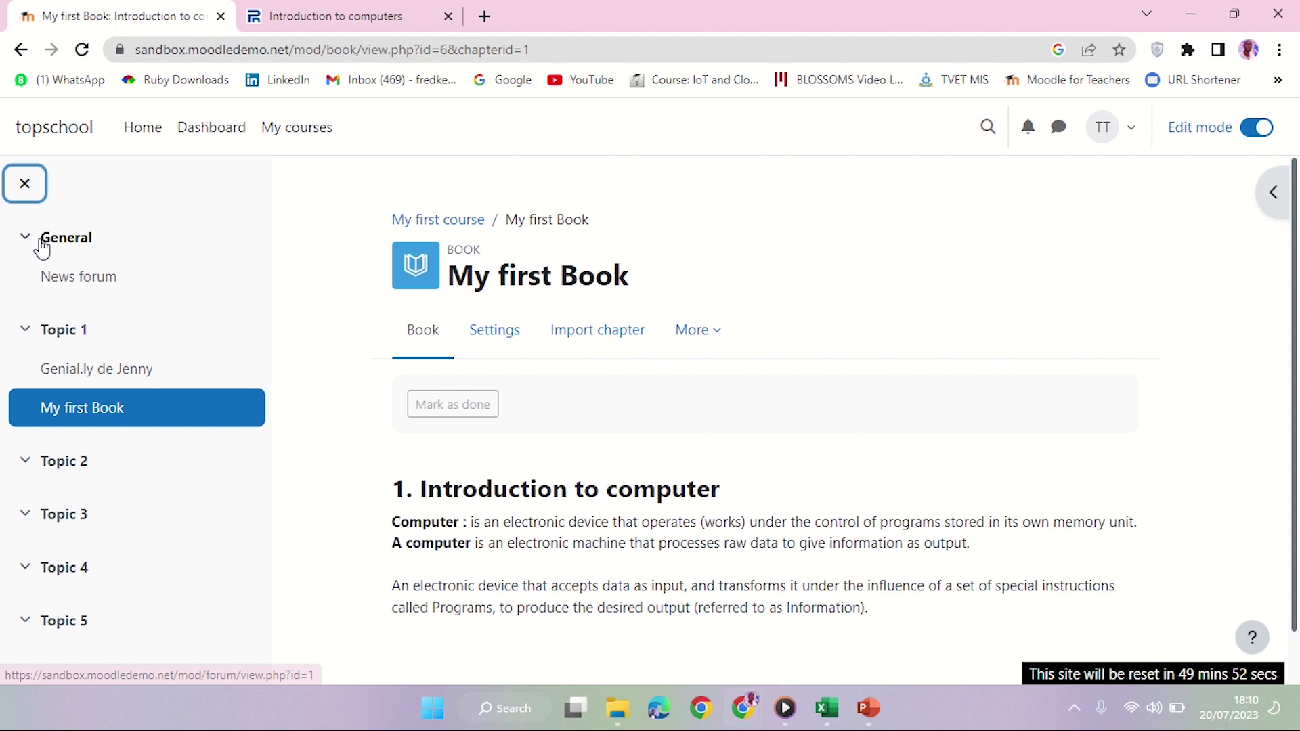
pyautogui.click(1273, 193)
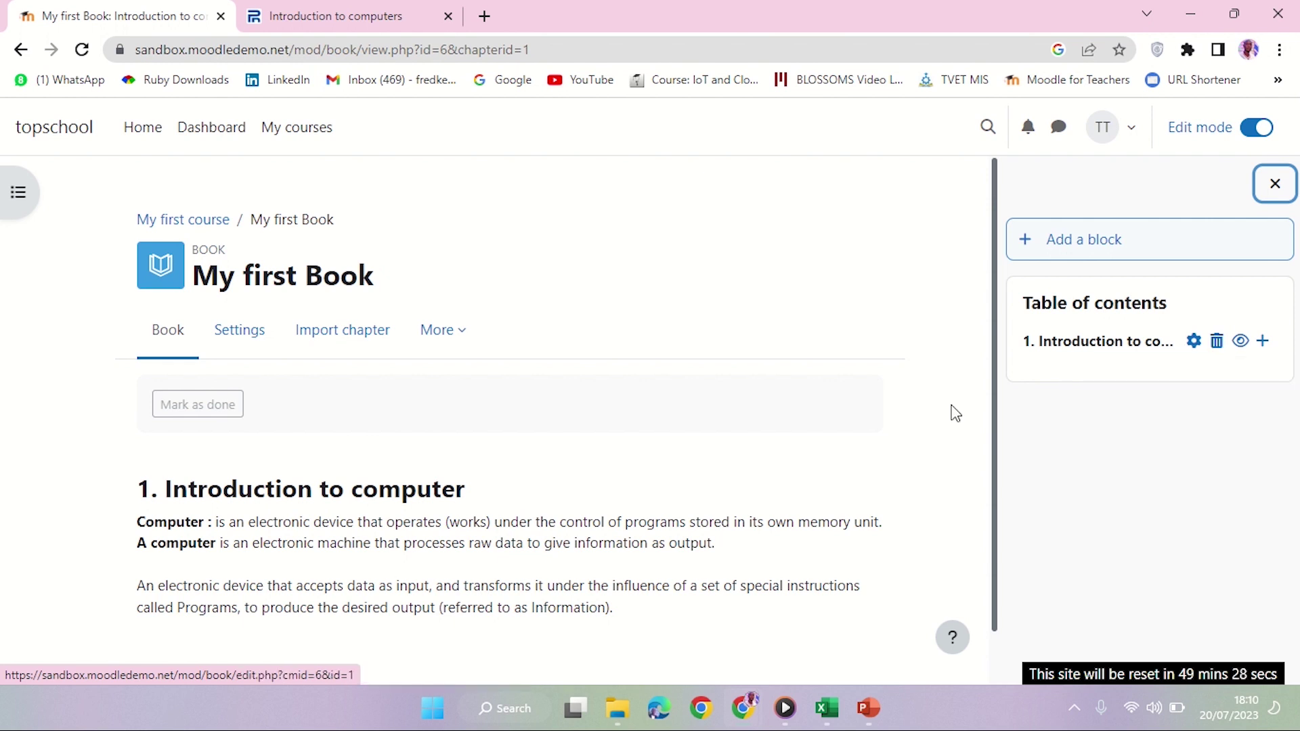
pyautogui.scroll(-2, 311, 437)
pyautogui.moveTo(256, 466); pyautogui.dragTo(472, 537)
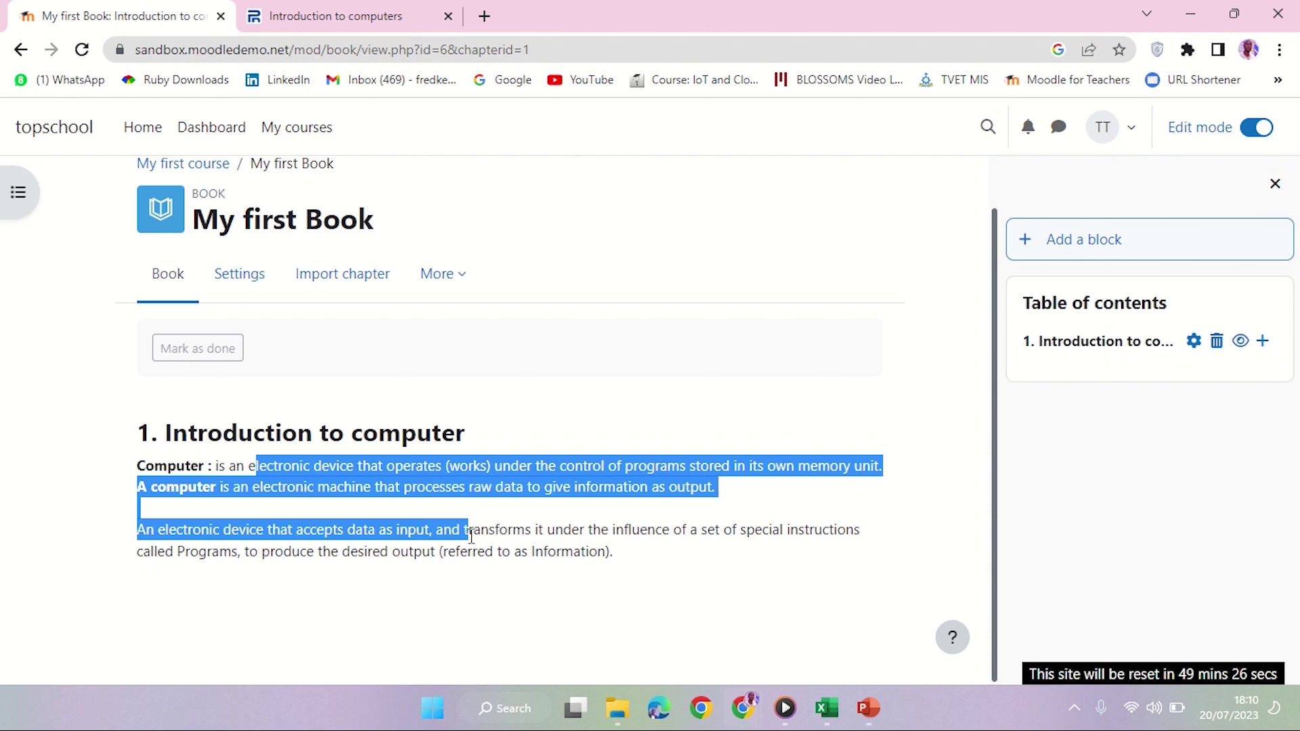
pyautogui.click(397, 428)
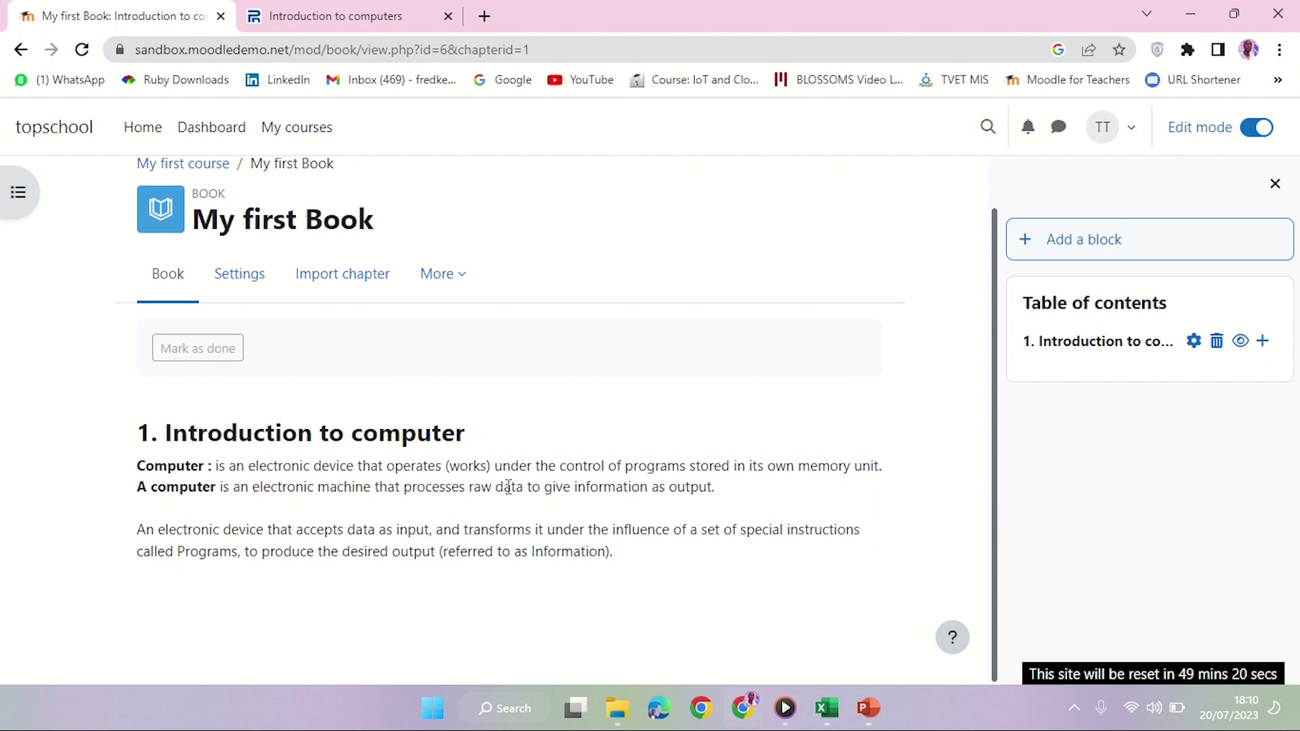
# Add a new chapter after 'Introduction to computer' and focus its title field
pyautogui.click(1263, 342)
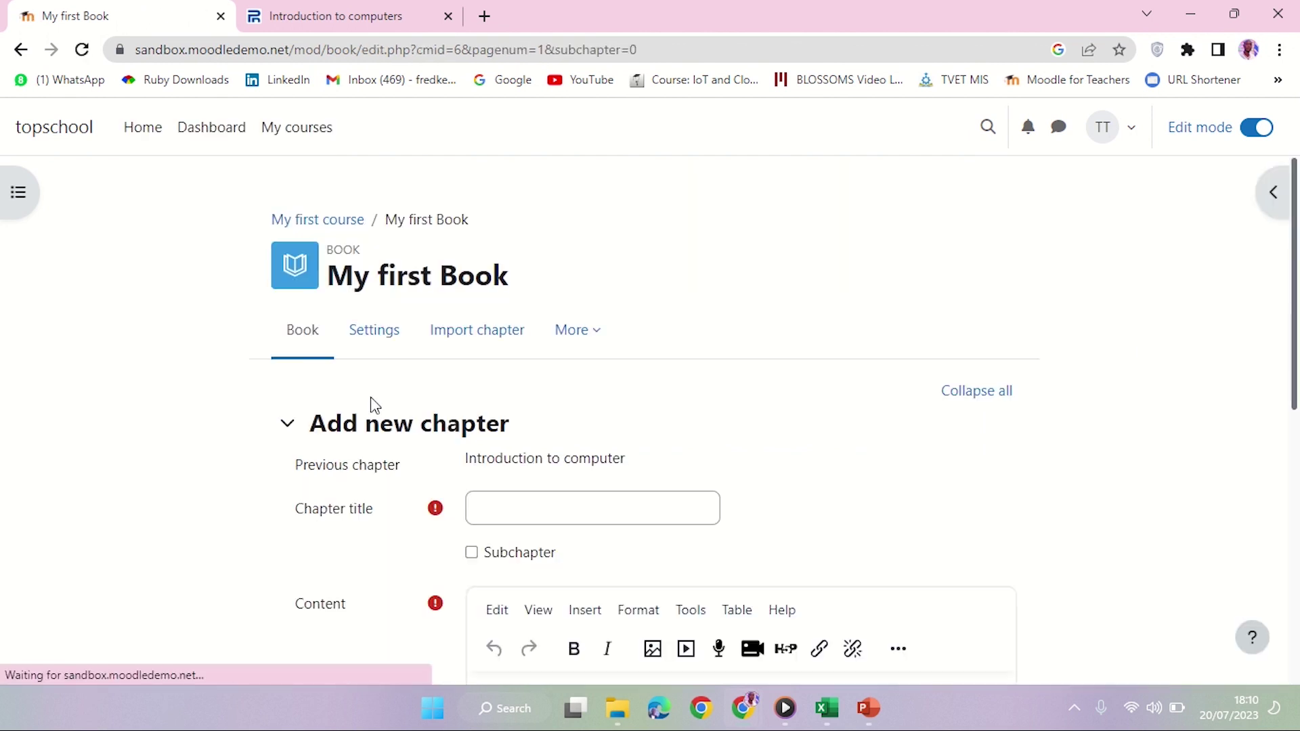
pyautogui.scroll(-3, 534, 439)
pyautogui.click(537, 302)
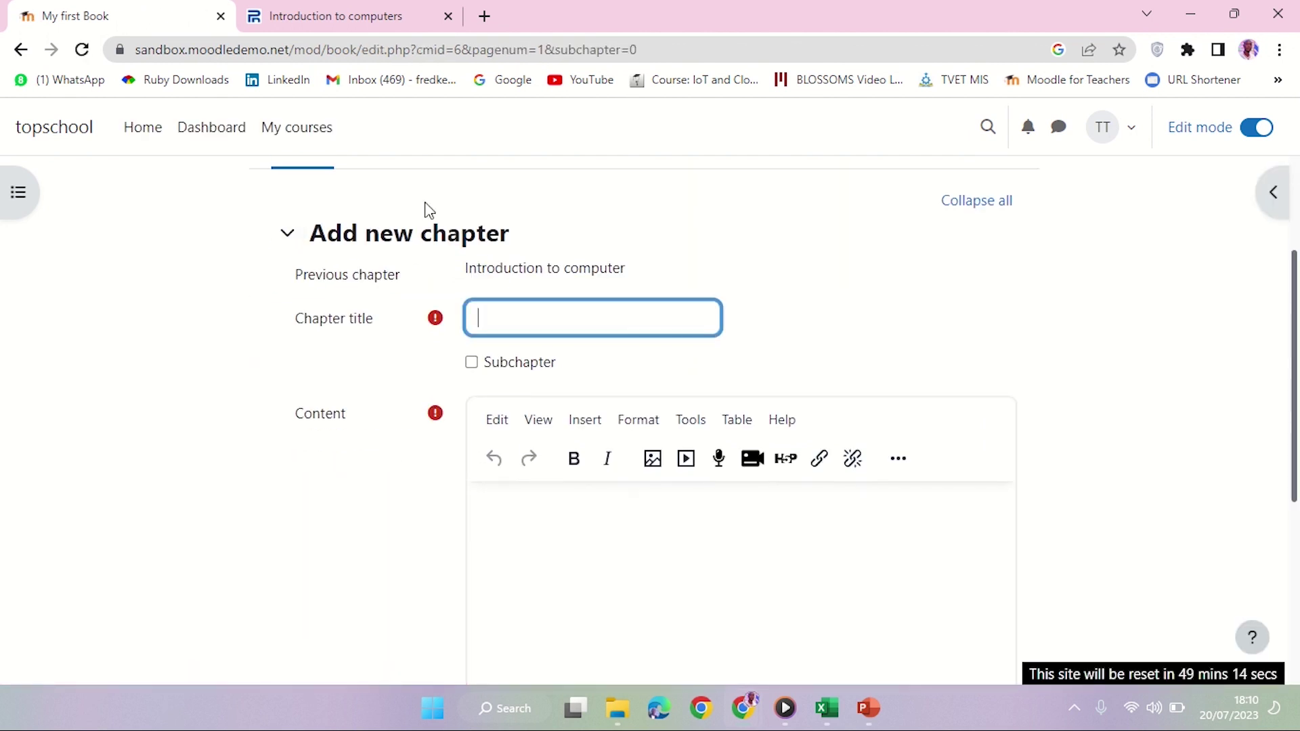
# Select the Program and Data definitions on the Peda.net page
pyautogui.click(357, 15)
pyautogui.scroll(-5, 391, 426)
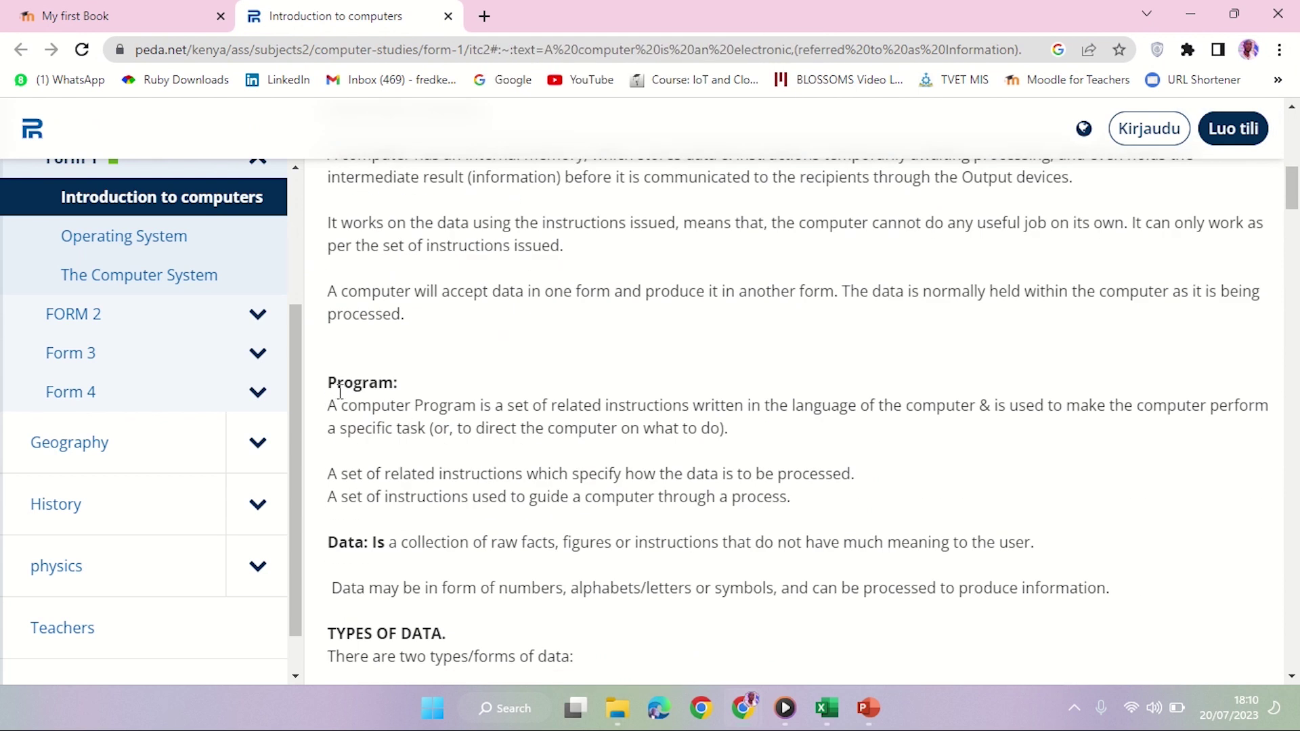
pyautogui.scroll(5, 340, 391)
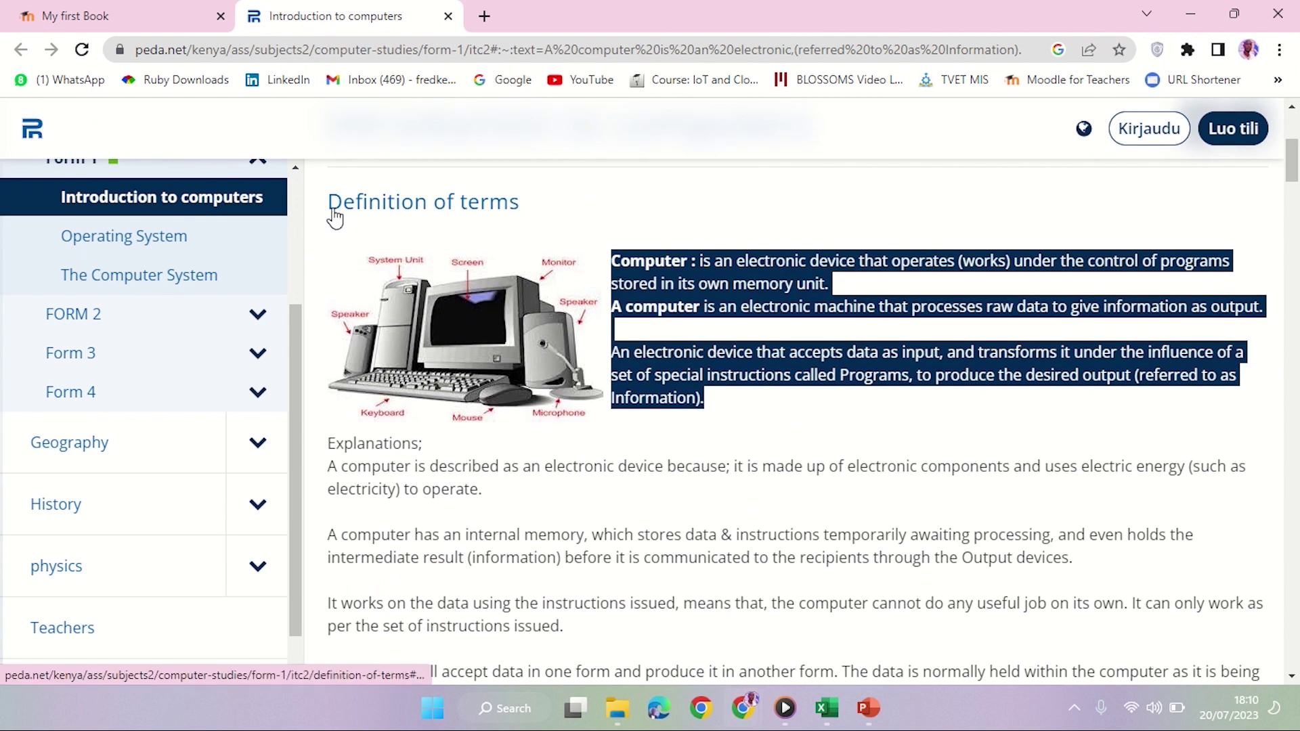
pyautogui.scroll(-5, 393, 450)
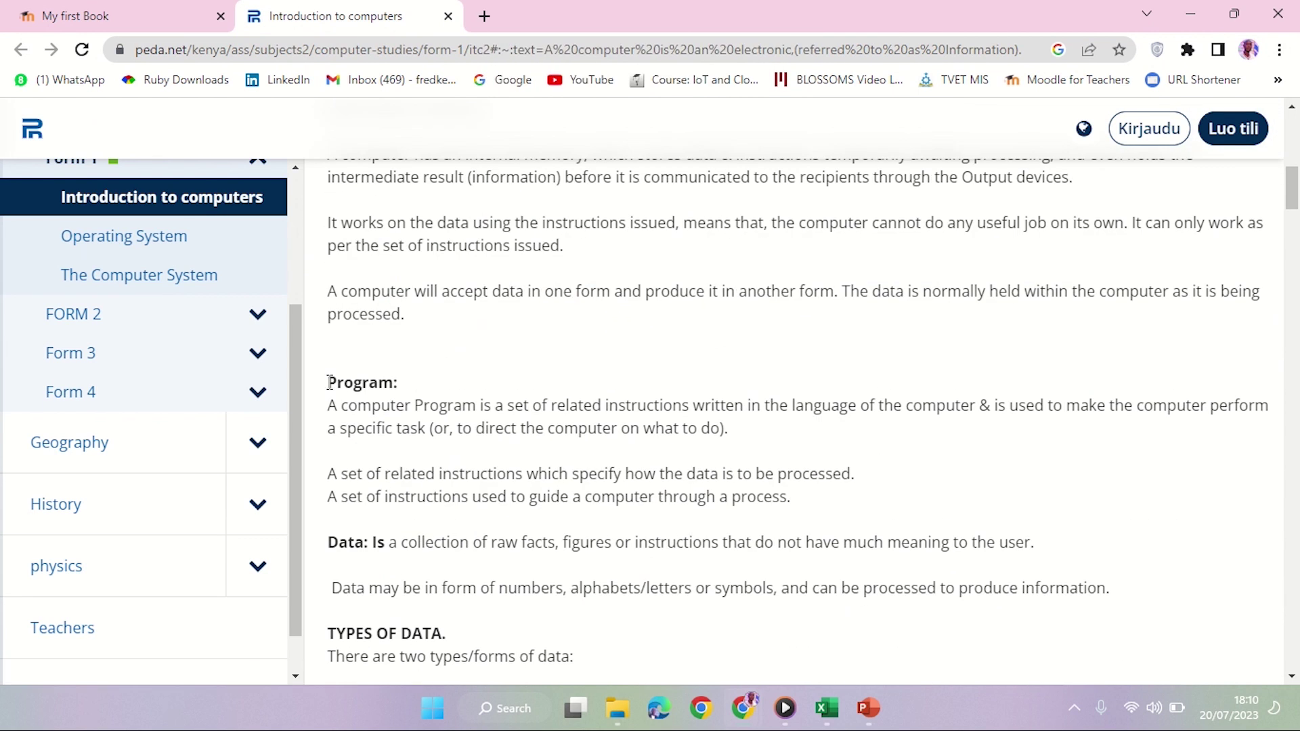
pyautogui.moveTo(328, 383); pyautogui.dragTo(1121, 595)
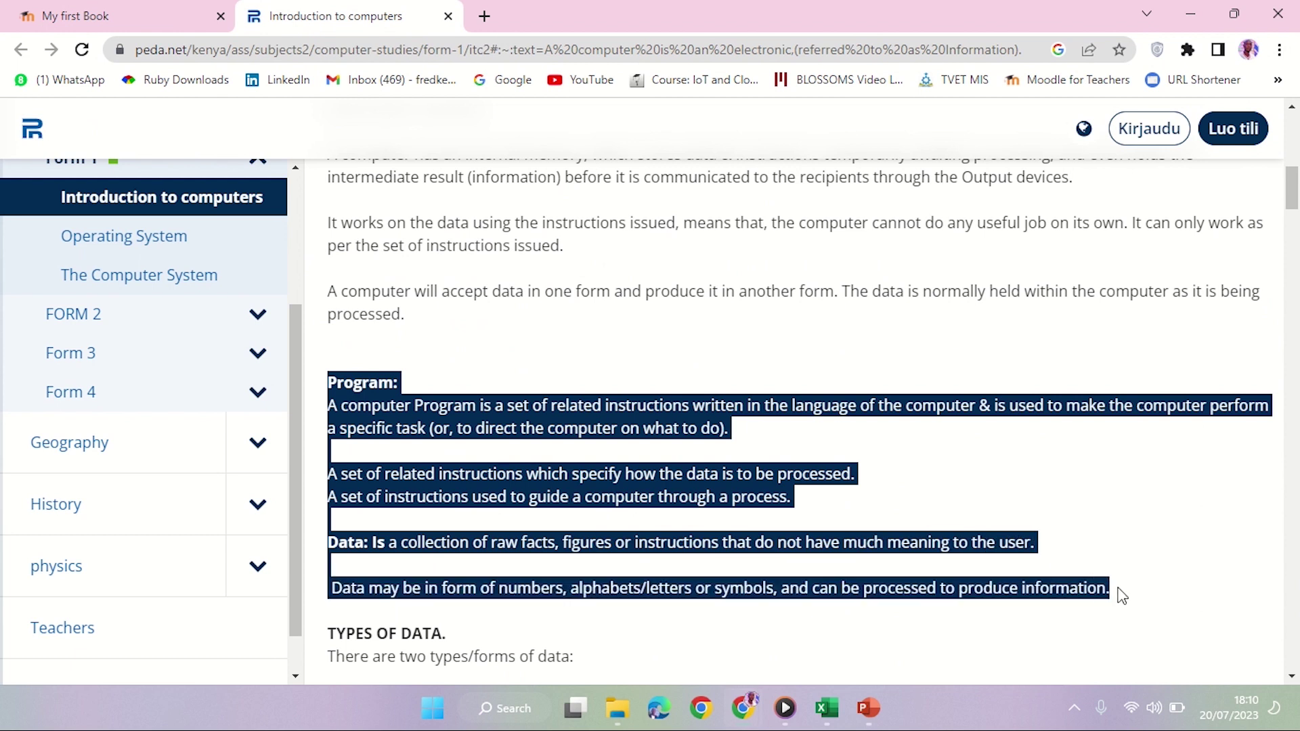
# Paste the definitions into the content and save the 'Defitnition of terms' chapter
pyautogui.click(113, 15)
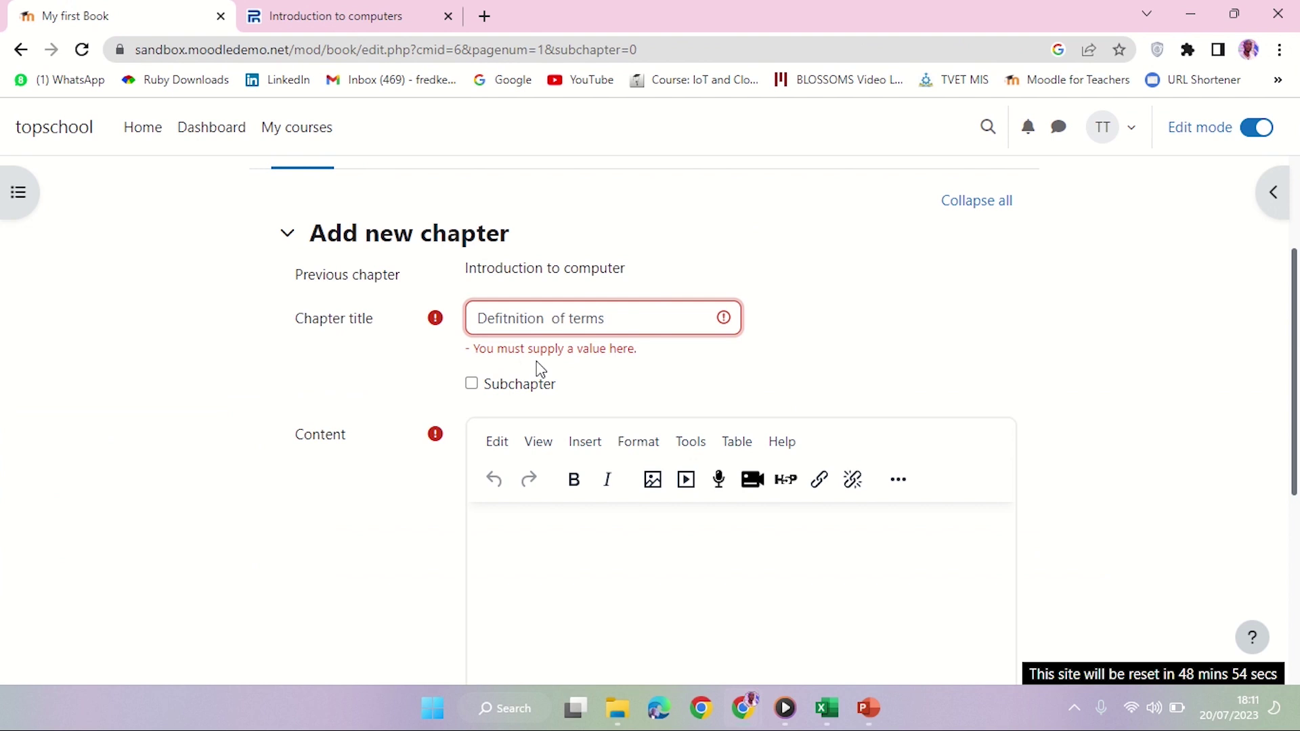
pyautogui.scroll(-1, 551, 485)
pyautogui.click(551, 484)
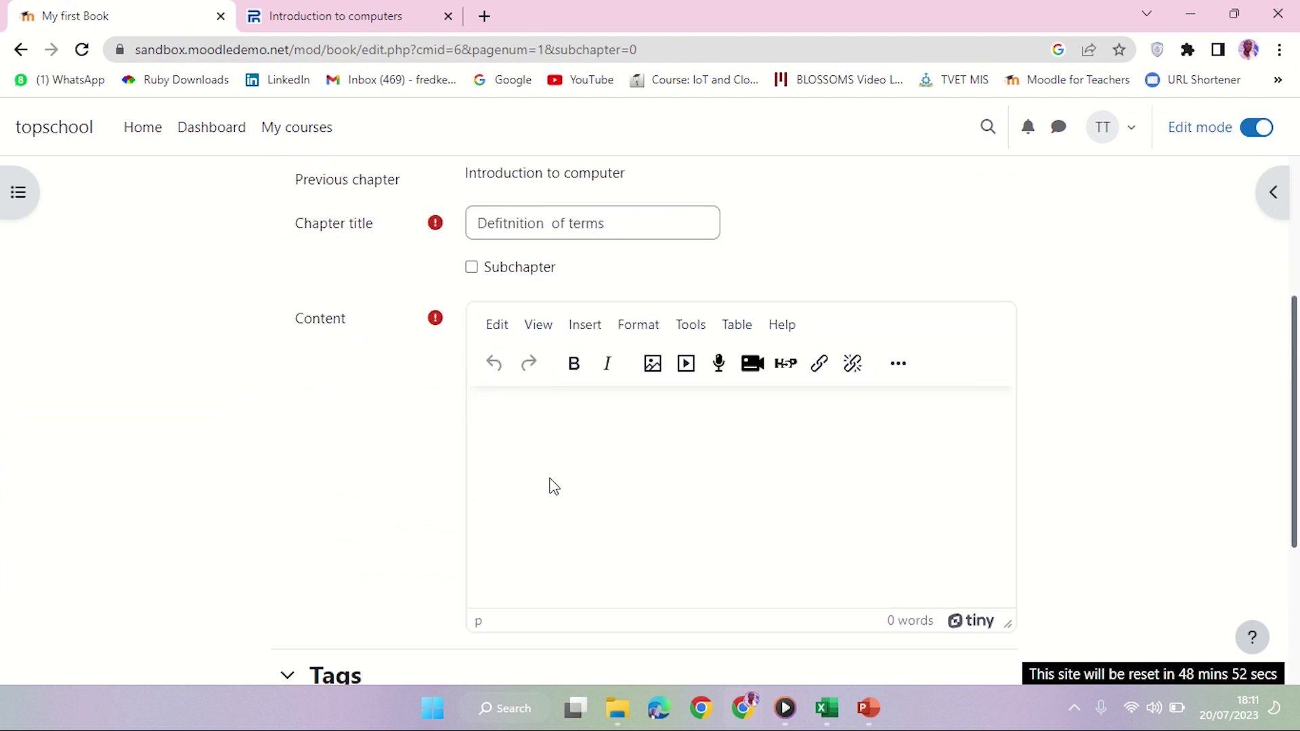
pyautogui.hotkey('ctrl', 'v')
pyautogui.scroll(-4, 413, 486)
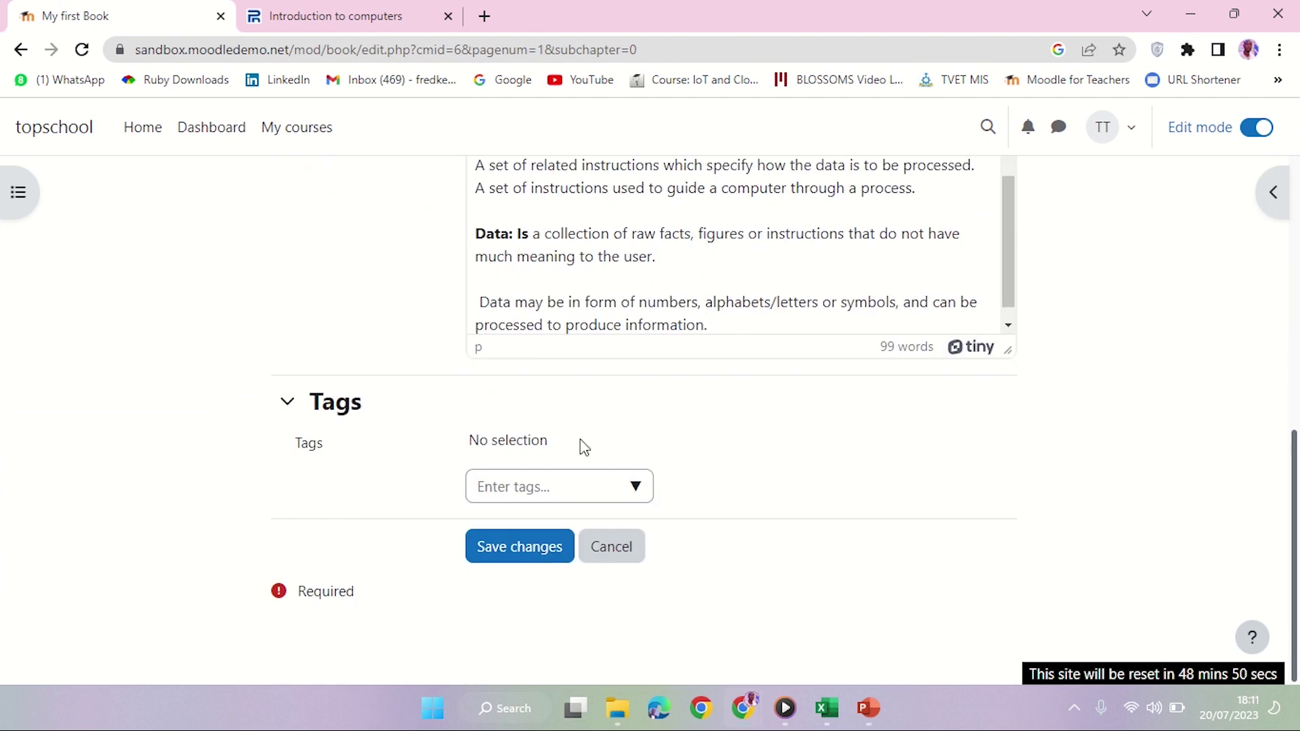
pyautogui.click(520, 546)
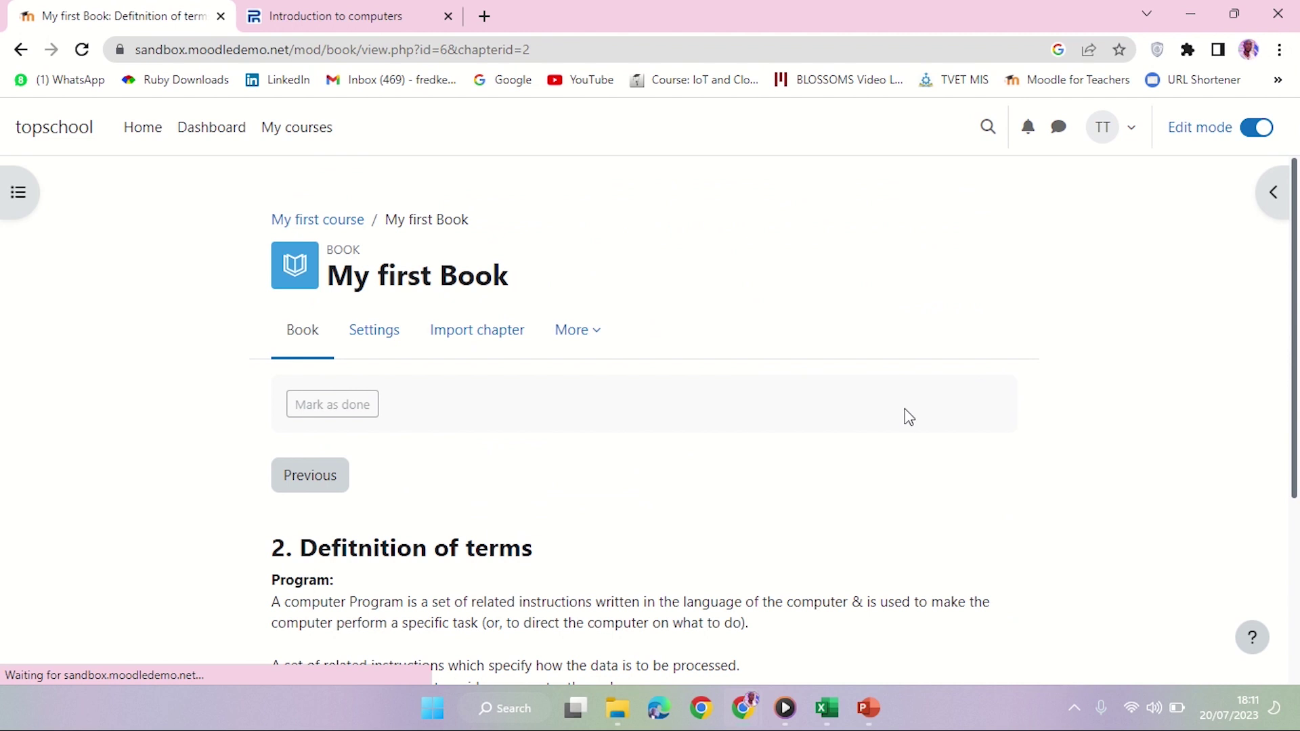
# Open the Table of contents, view chapter 1, then go Next to chapter 2
pyautogui.scroll(-3, 745, 447)
pyautogui.click(1273, 192)
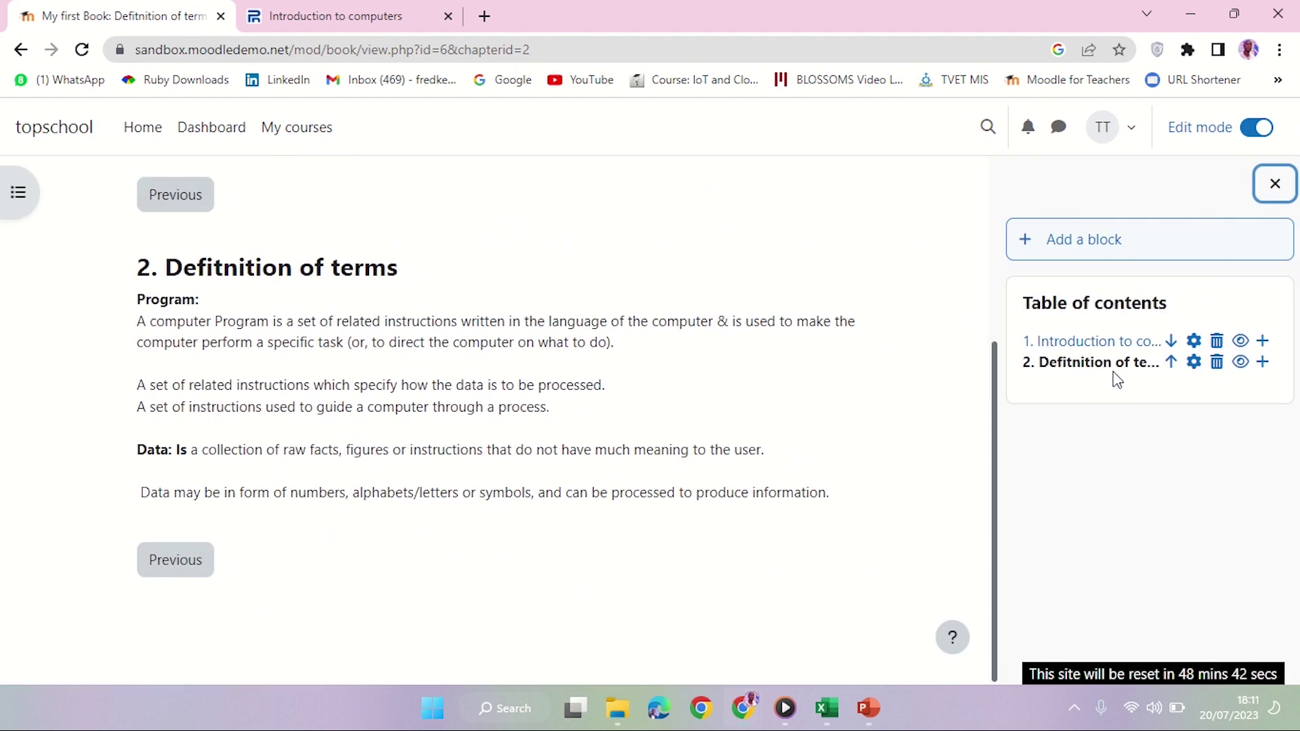
pyautogui.click(1068, 342)
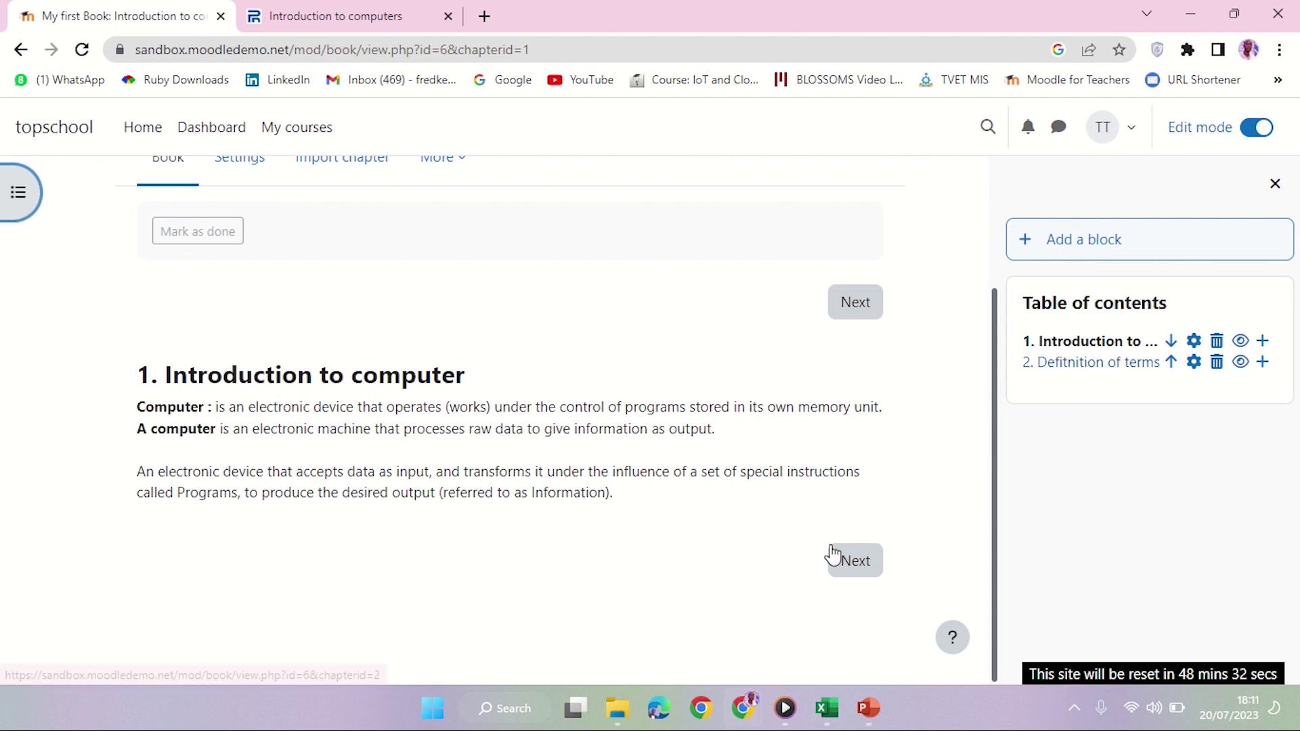
pyautogui.click(864, 566)
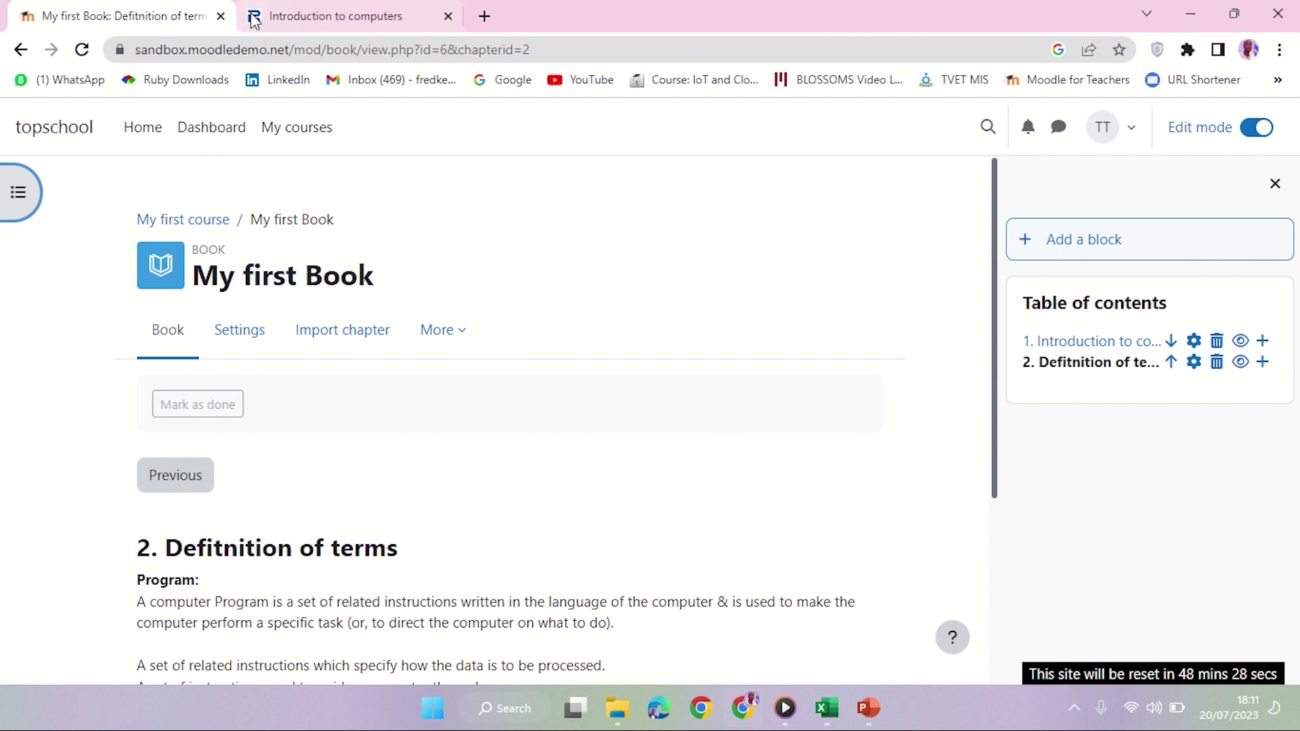
# On the Peda.net page, clear the old selection and locate the TYPES OF DATA section
pyautogui.click(271, 16)
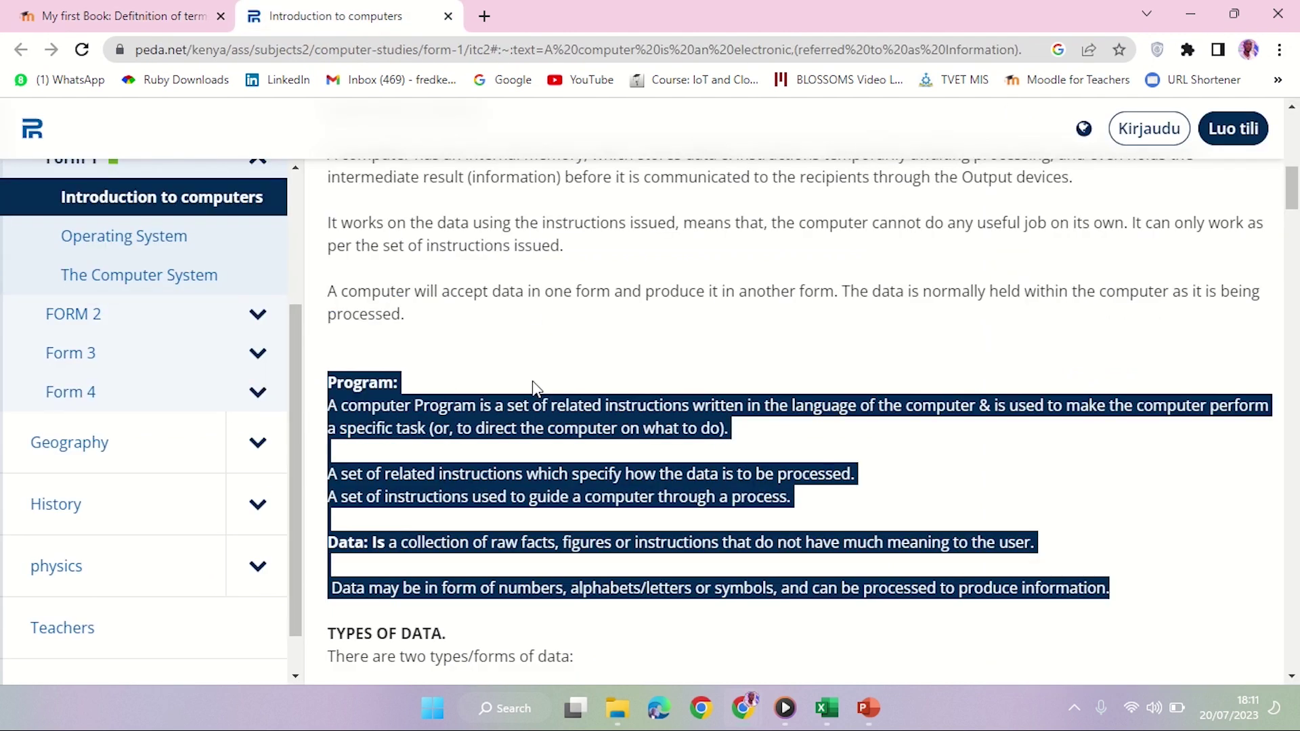
pyautogui.scroll(-10, 532, 381)
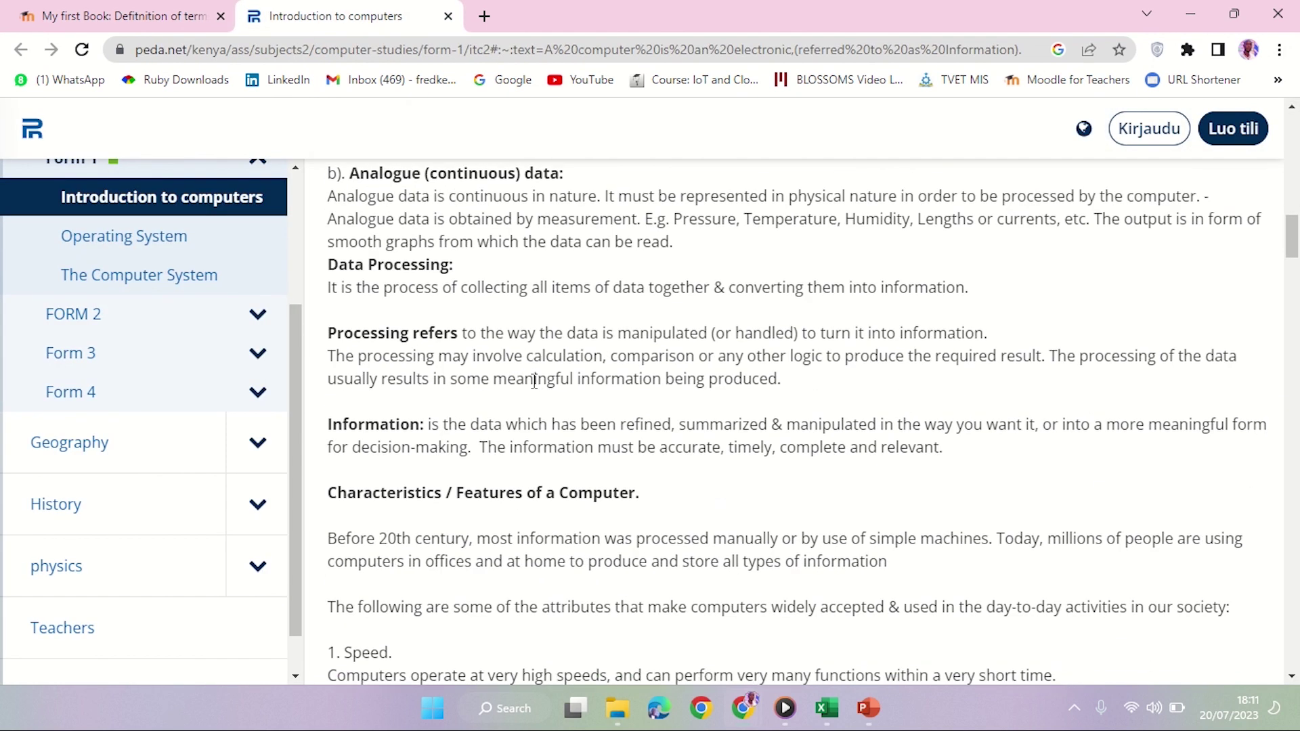
pyautogui.scroll(-3, 532, 379)
pyautogui.scroll(4, 528, 376)
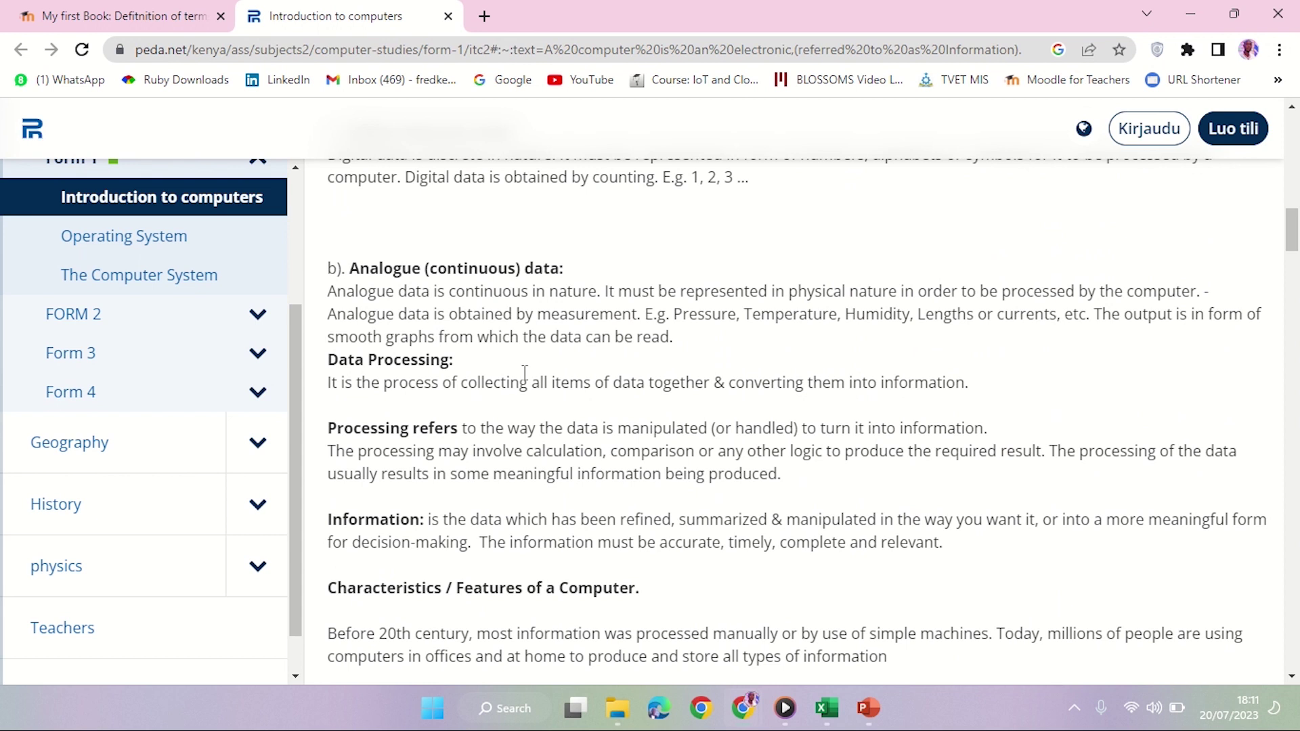
pyautogui.scroll(4, 525, 373)
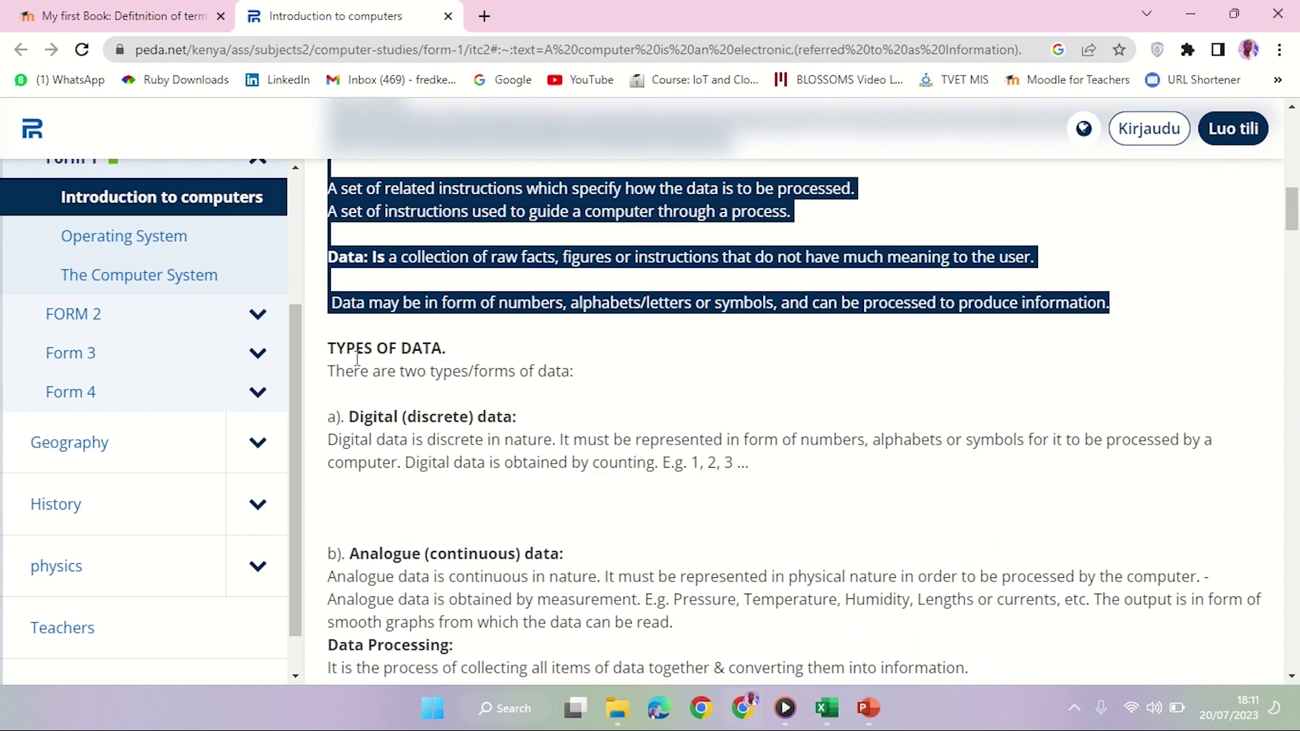
pyautogui.click(456, 368)
pyautogui.scroll(4, 458, 372)
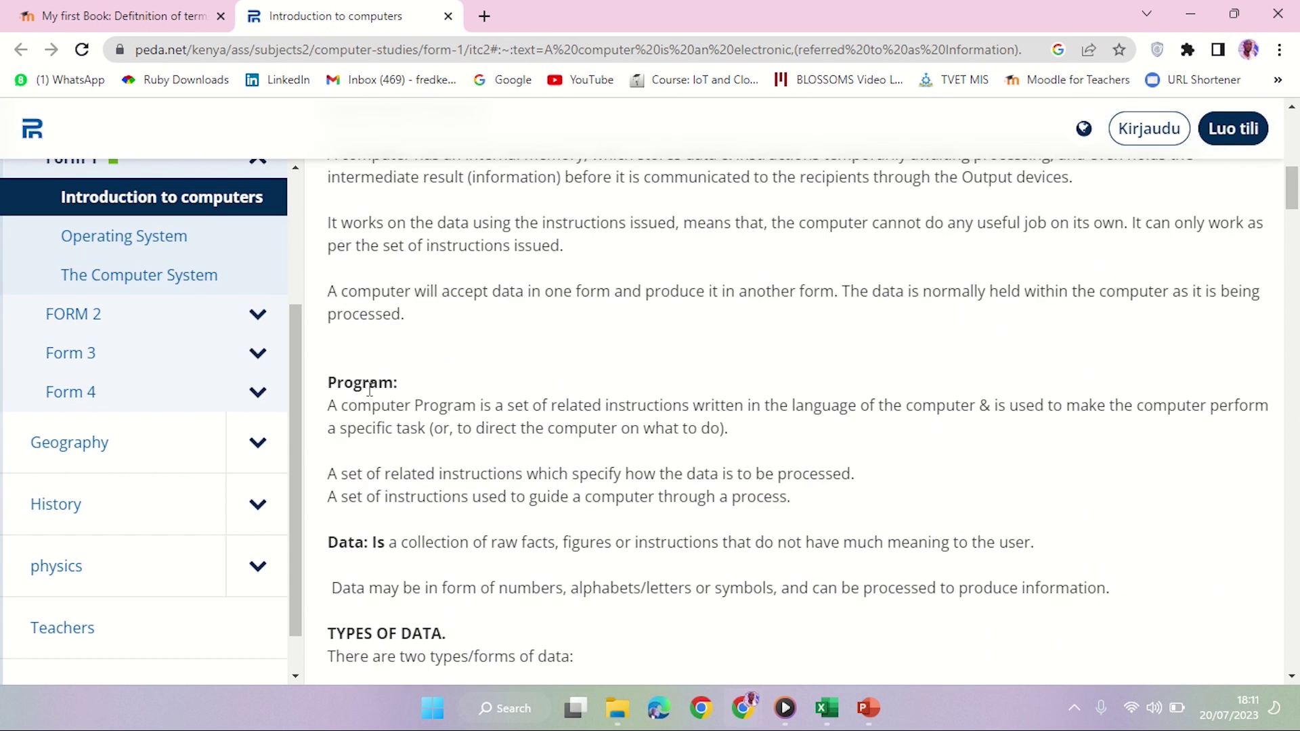
pyautogui.scroll(-5, 371, 373)
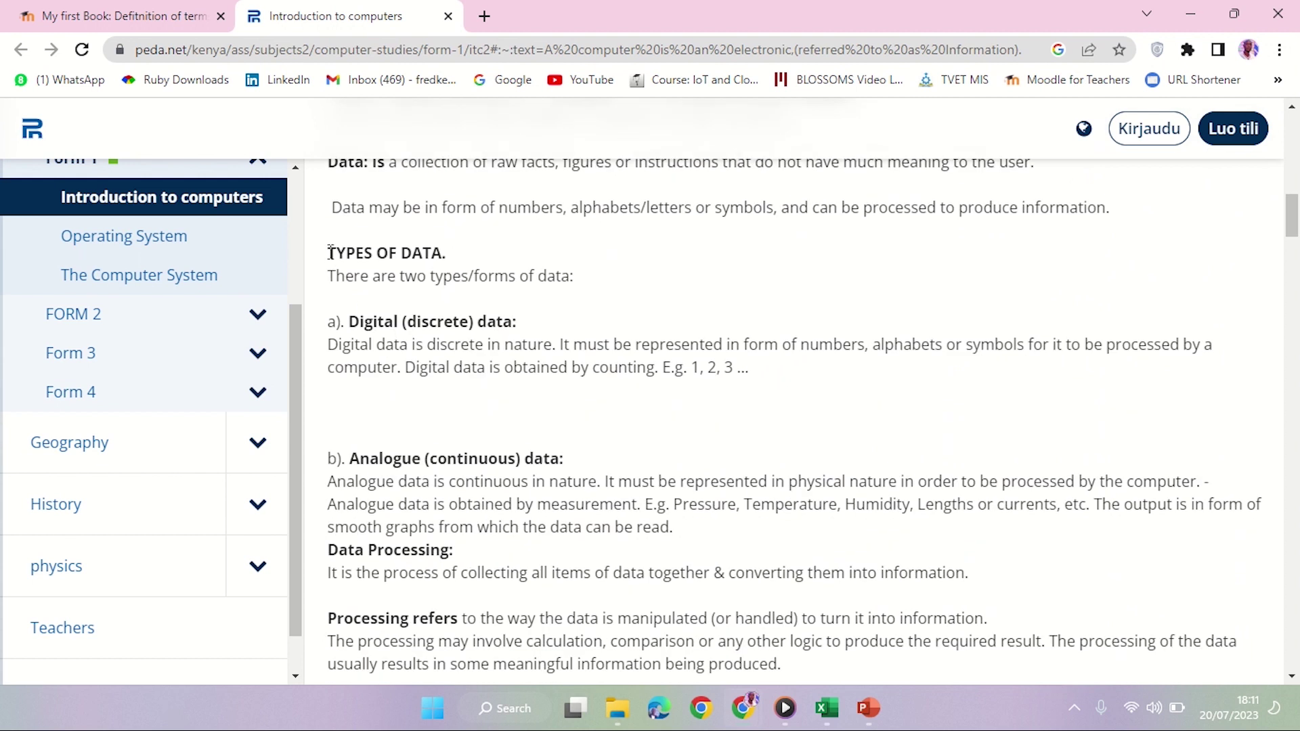
pyautogui.moveTo(330, 252); pyautogui.dragTo(569, 276)
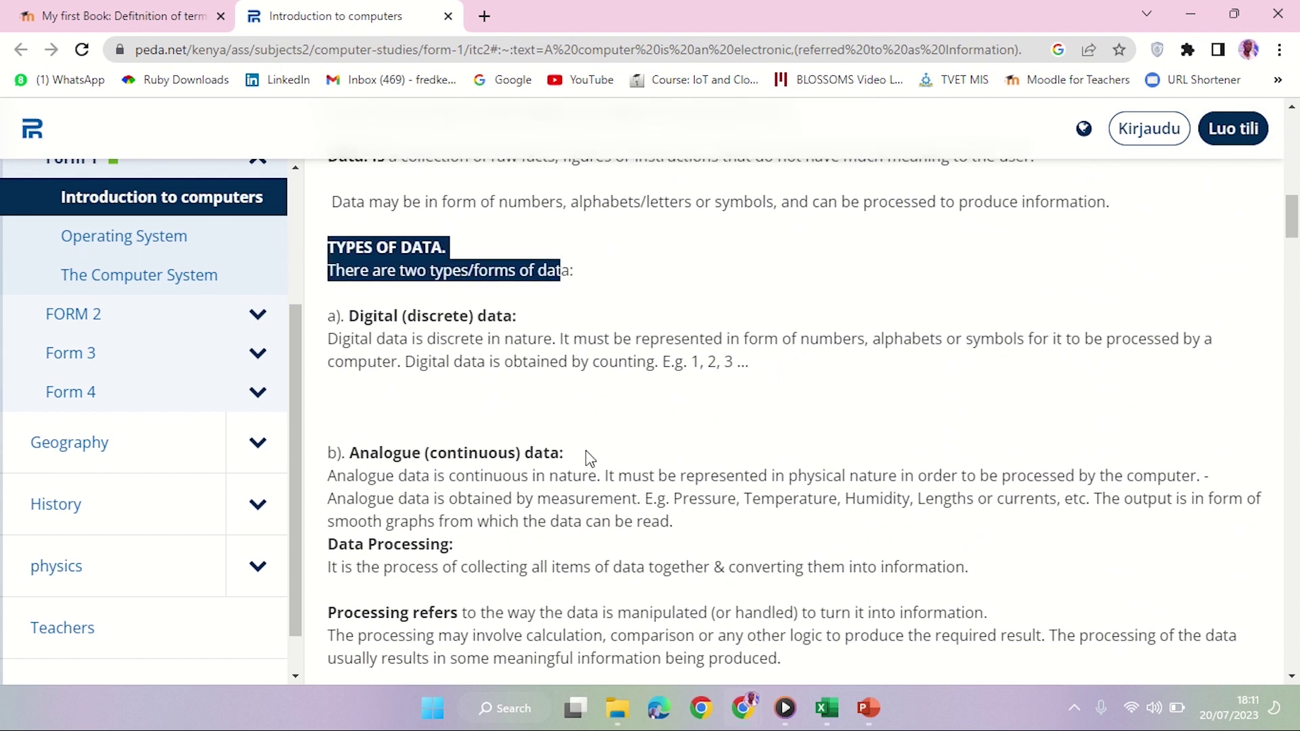
# Select TYPES OF DATA through the Digital data paragraph and return to My first Book
pyautogui.scroll(-7, 525, 435)
pyautogui.scroll(-4, 523, 436)
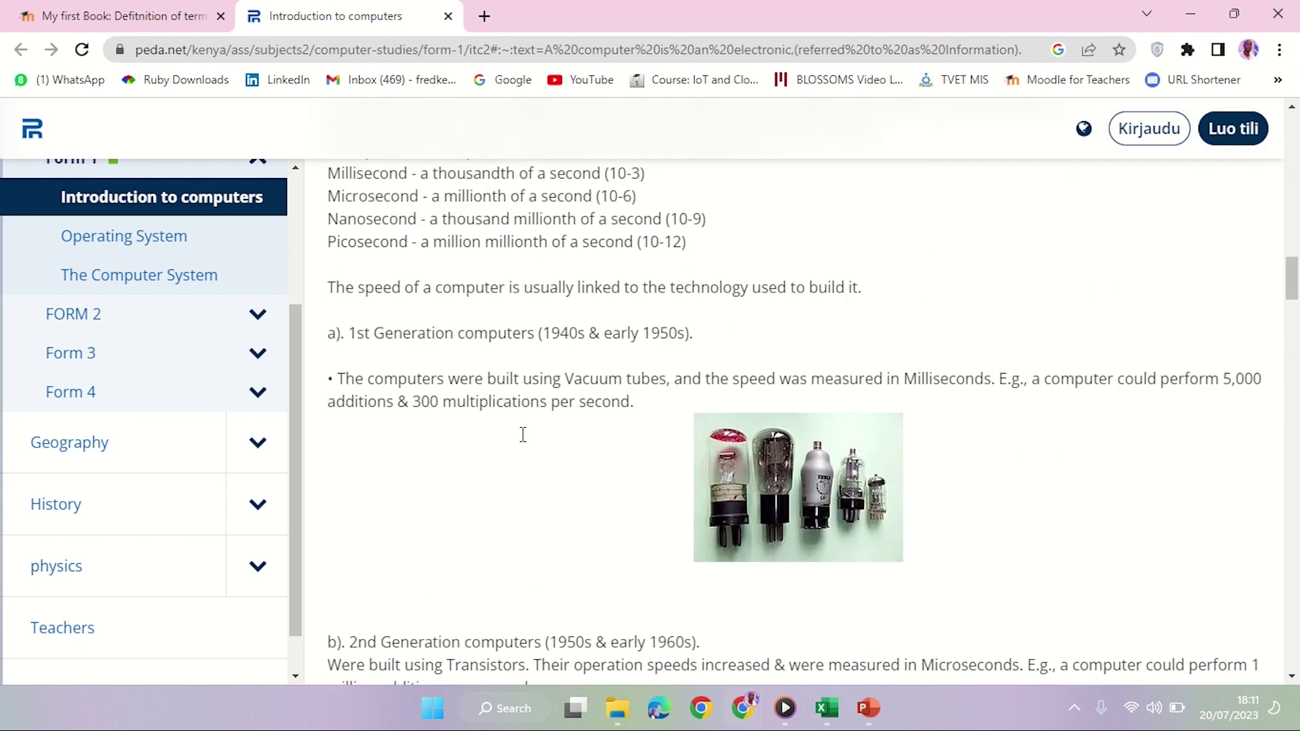
pyautogui.scroll(12, 522, 435)
pyautogui.click(634, 425)
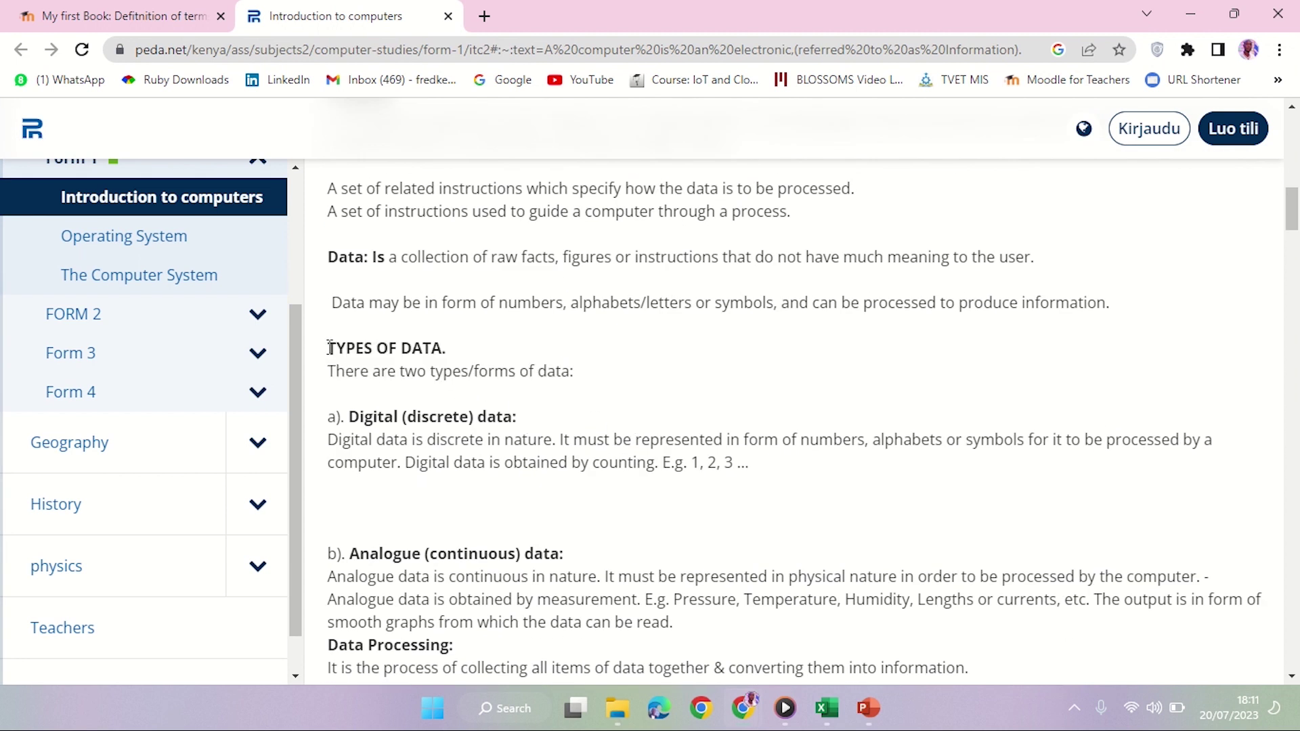
pyautogui.moveTo(330, 348); pyautogui.dragTo(803, 483)
pyautogui.hotkey('ctrl', 'c')
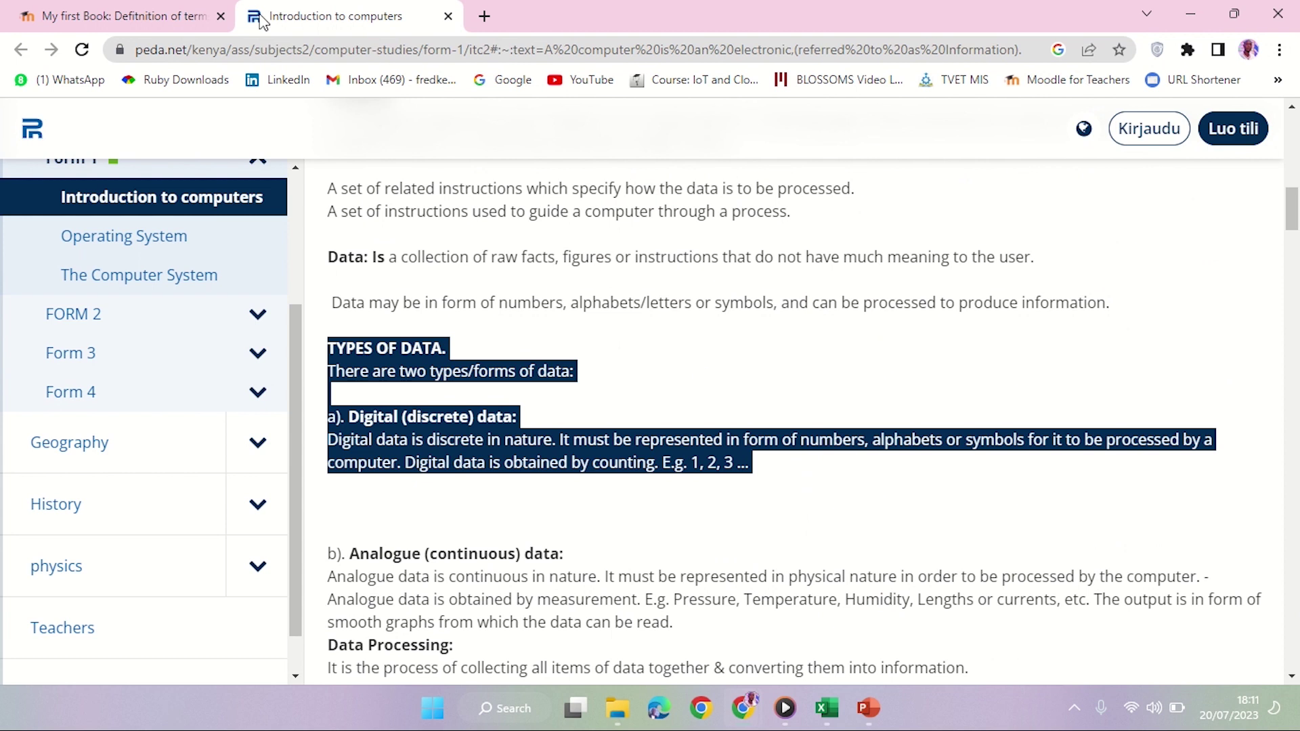
pyautogui.click(126, 16)
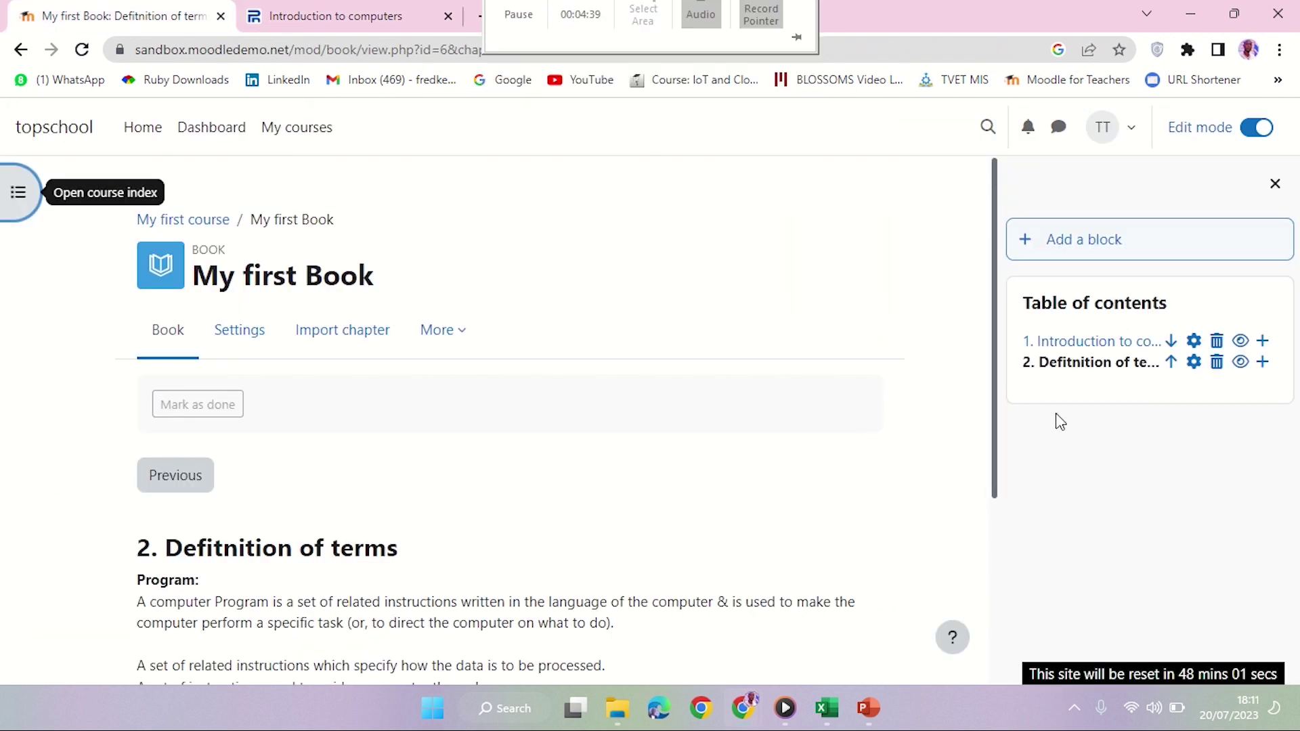
# Add a subchapter titled 'Types of Data' under chapter 2 and paste the Digital data text
pyautogui.click(1263, 364)
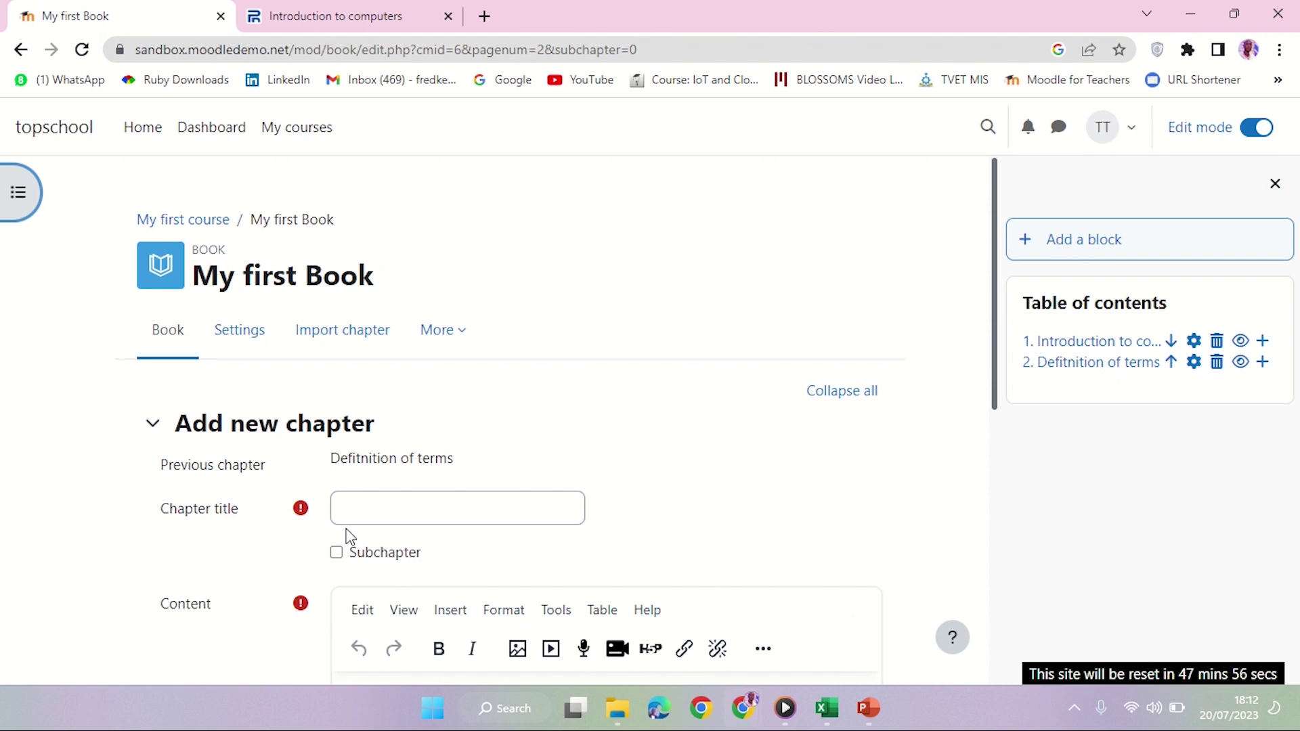
pyautogui.click(360, 511)
pyautogui.scroll(-3, 420, 529)
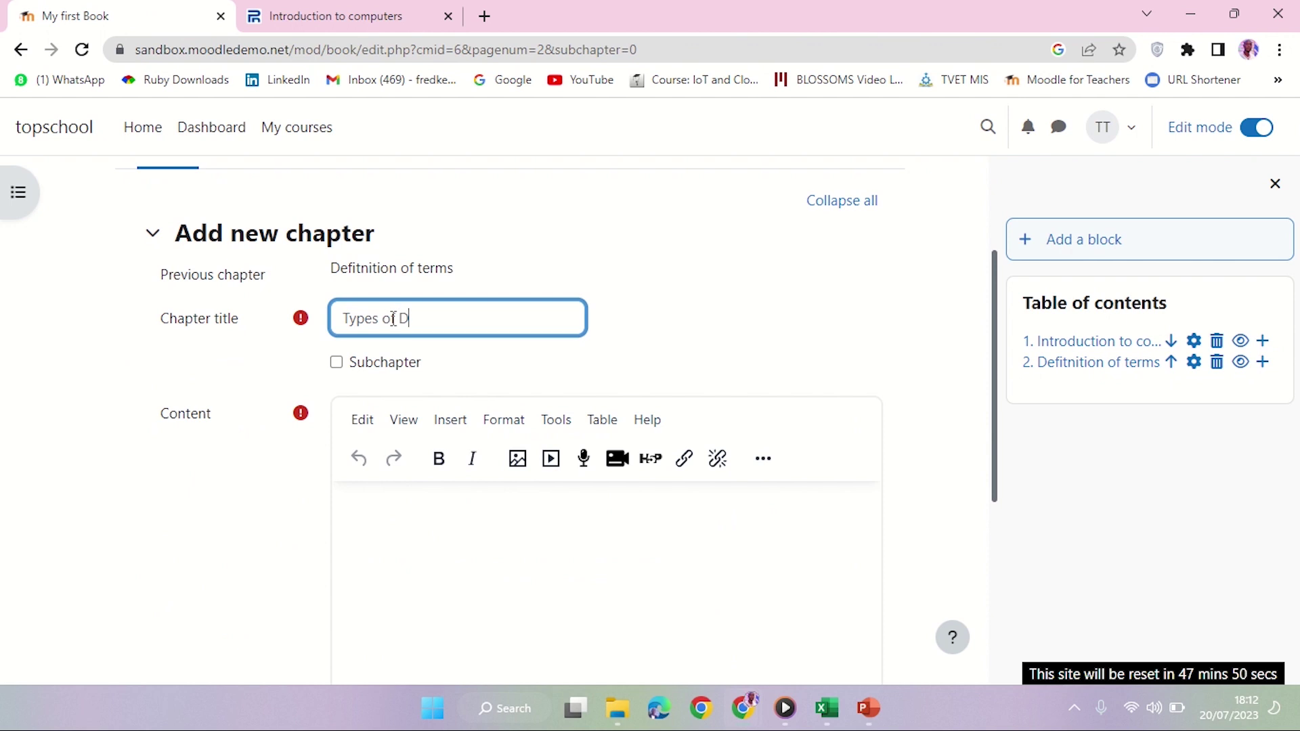
pyautogui.click(337, 363)
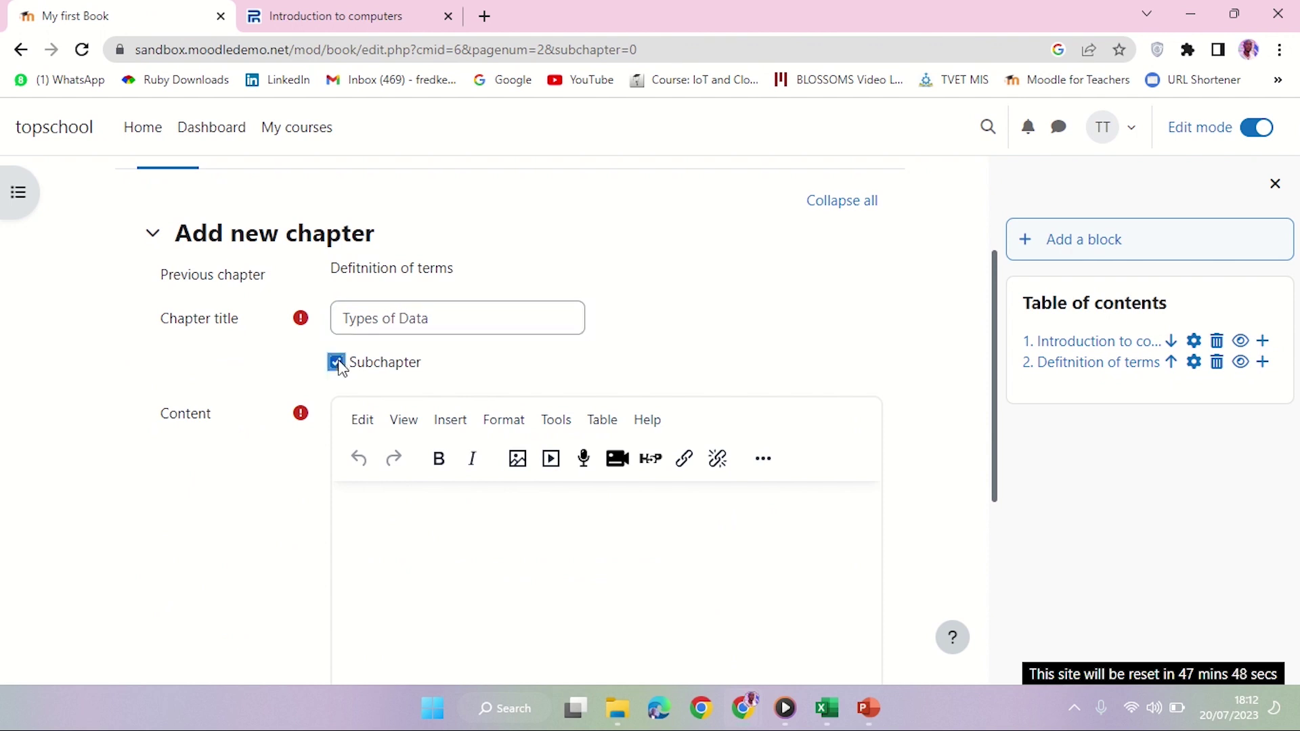
pyautogui.click(455, 569)
pyautogui.hotkey('ctrl', 'v')
pyautogui.scroll(-3, 460, 472)
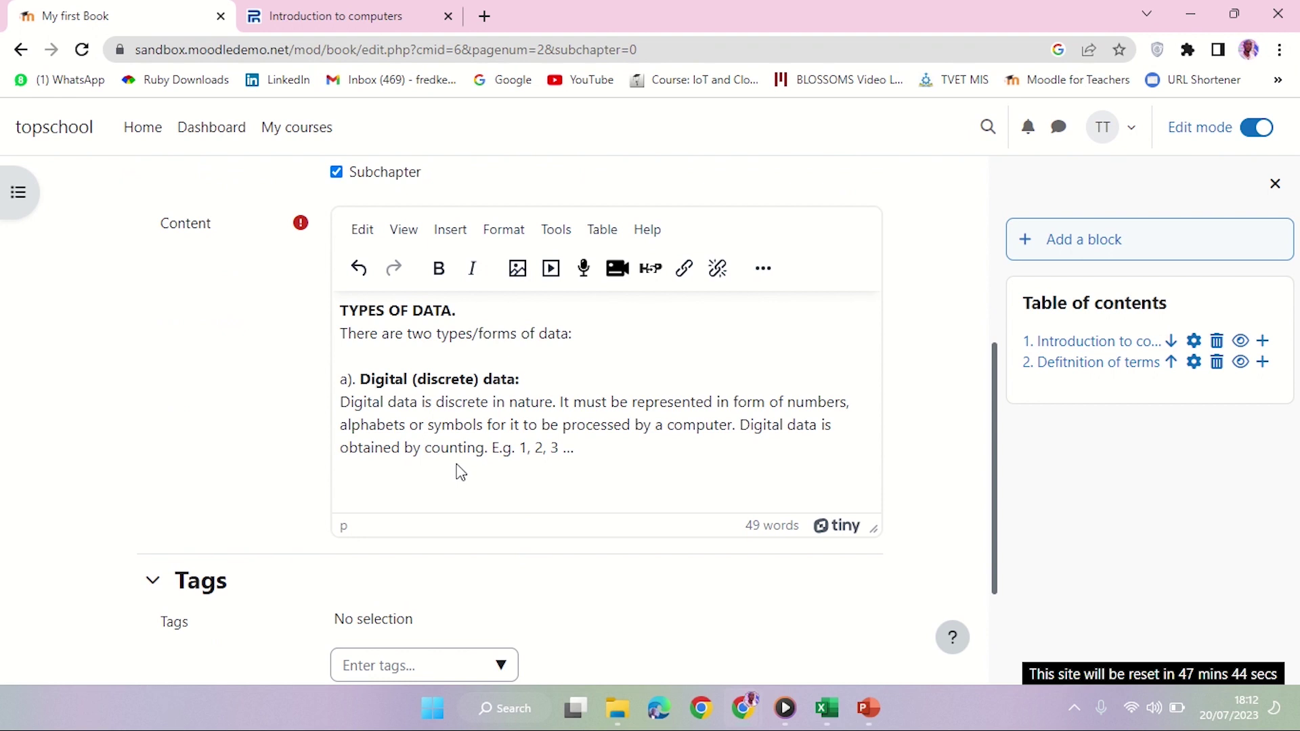
pyautogui.scroll(3, 700, 424)
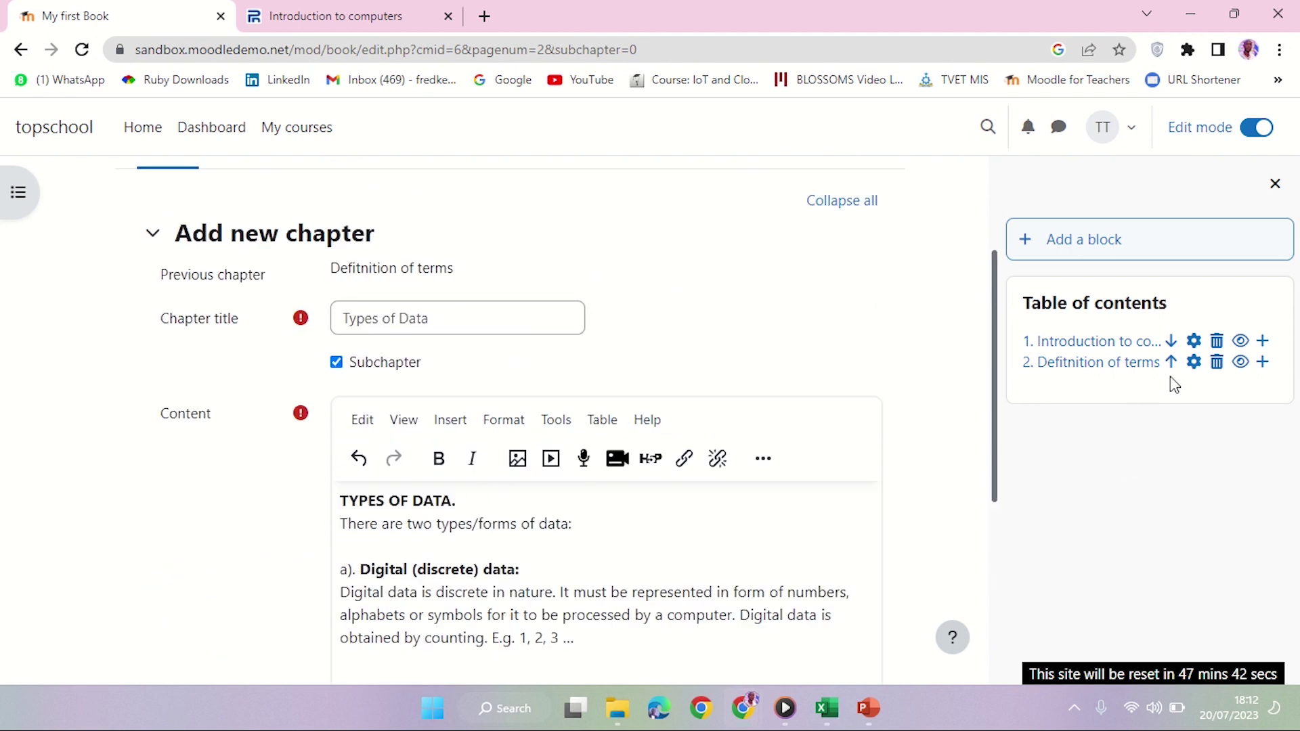
# Copy the Analogue (continuous) data paragraph from peda.net, paste it below Digital data, and save
pyautogui.click(379, 29)
pyautogui.scroll(-3, 379, 353)
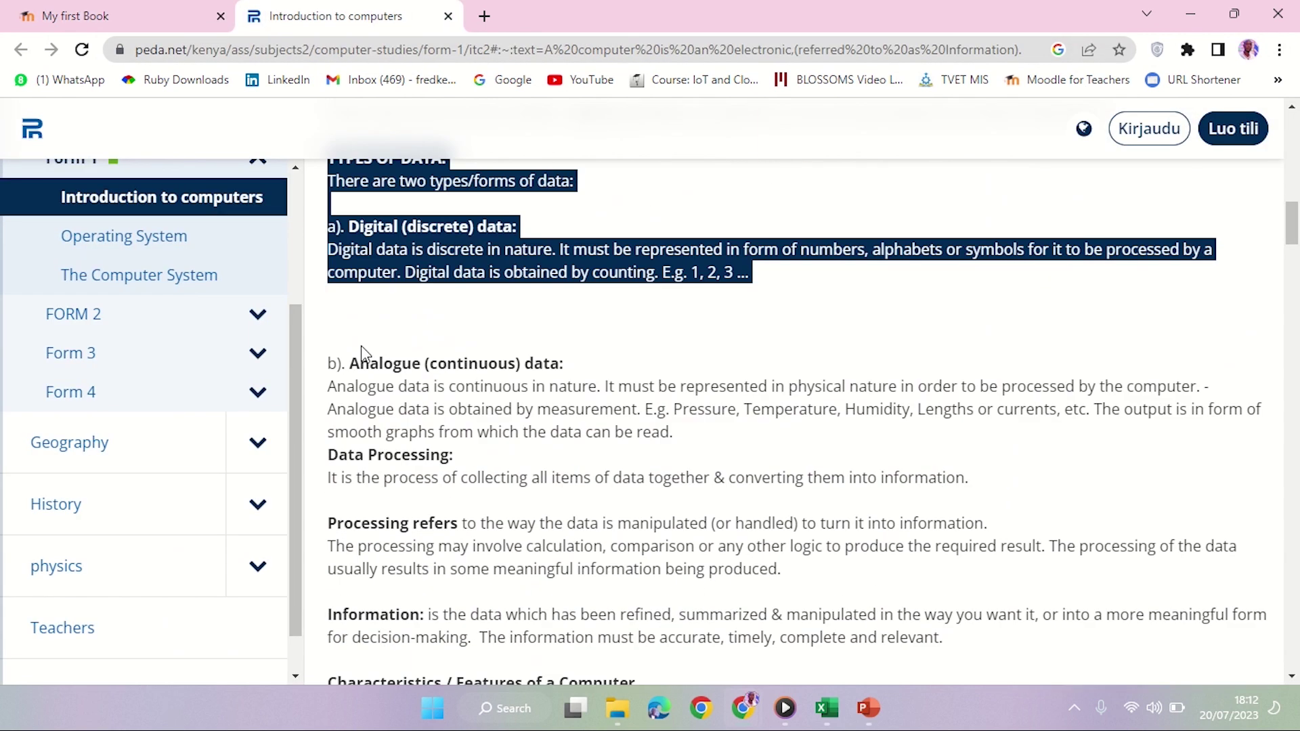
pyautogui.moveTo(348, 363); pyautogui.dragTo(681, 439)
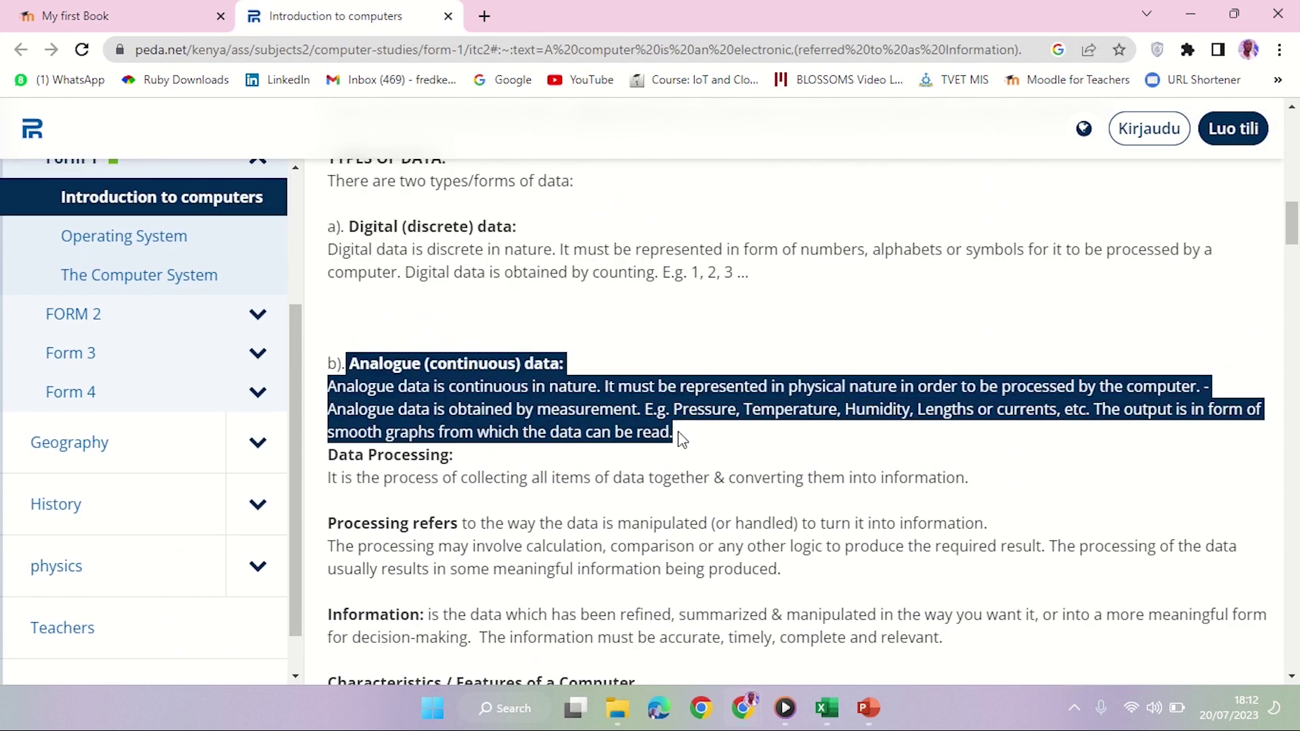
pyautogui.click(101, 15)
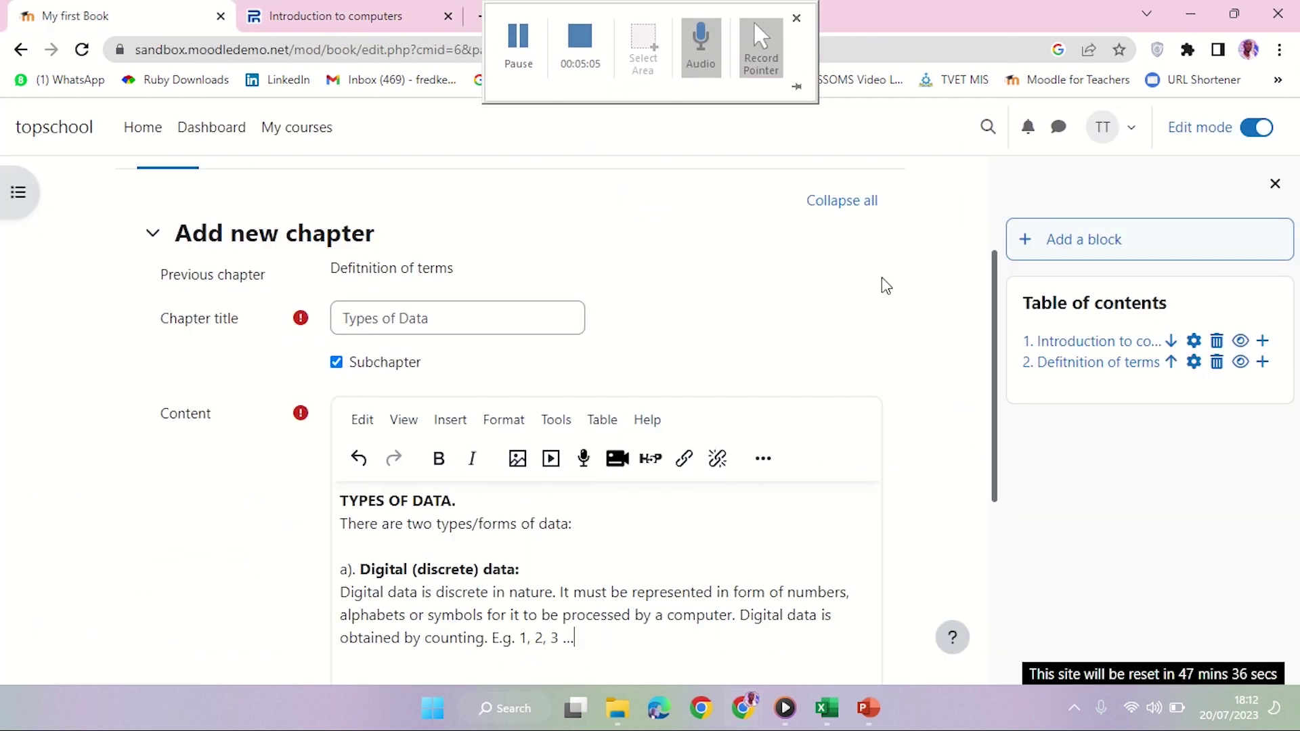
pyautogui.hotkey('ctrl', 'v')
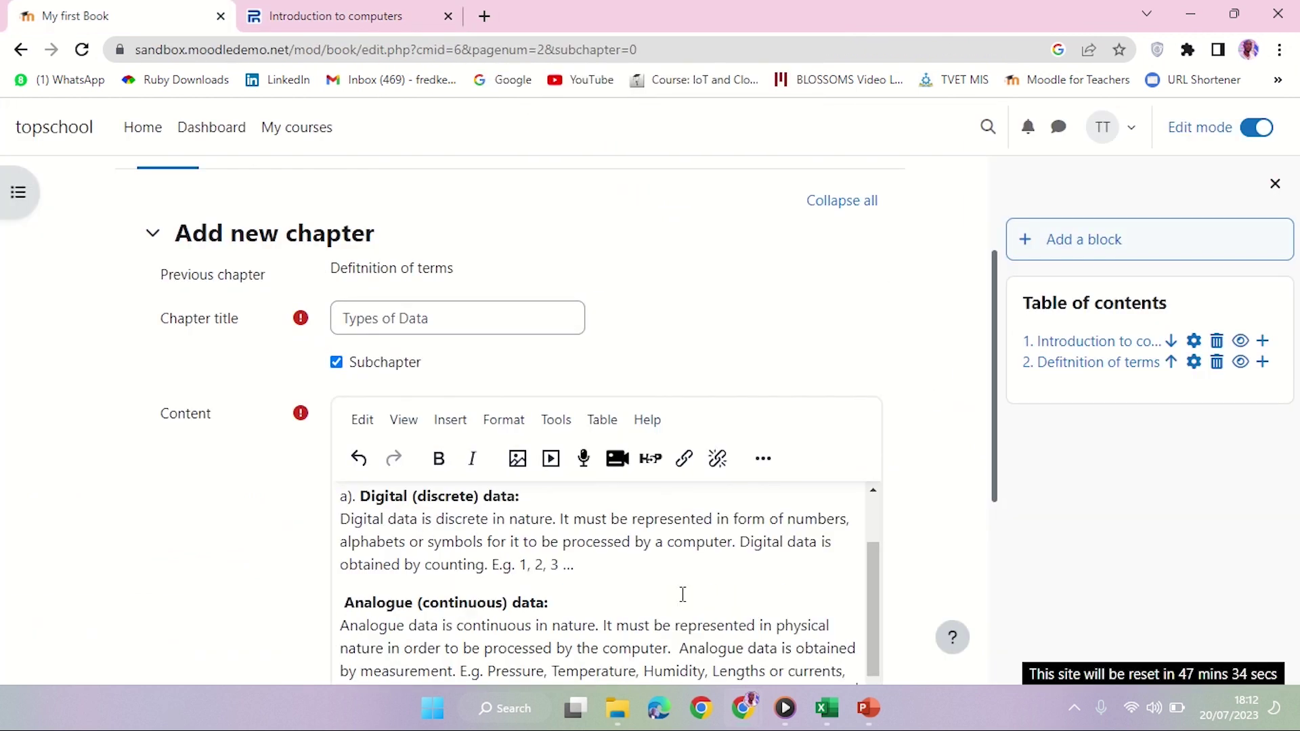
pyautogui.scroll(-5, 843, 296)
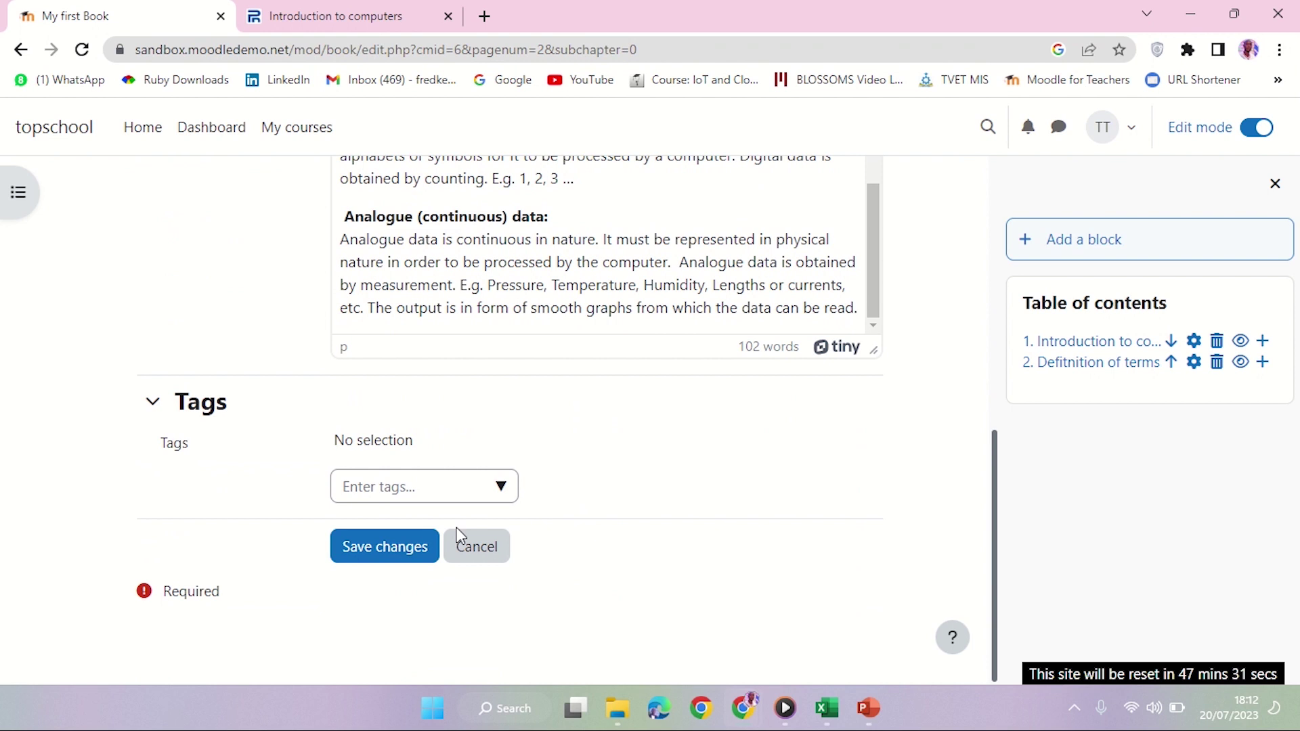
pyautogui.click(399, 554)
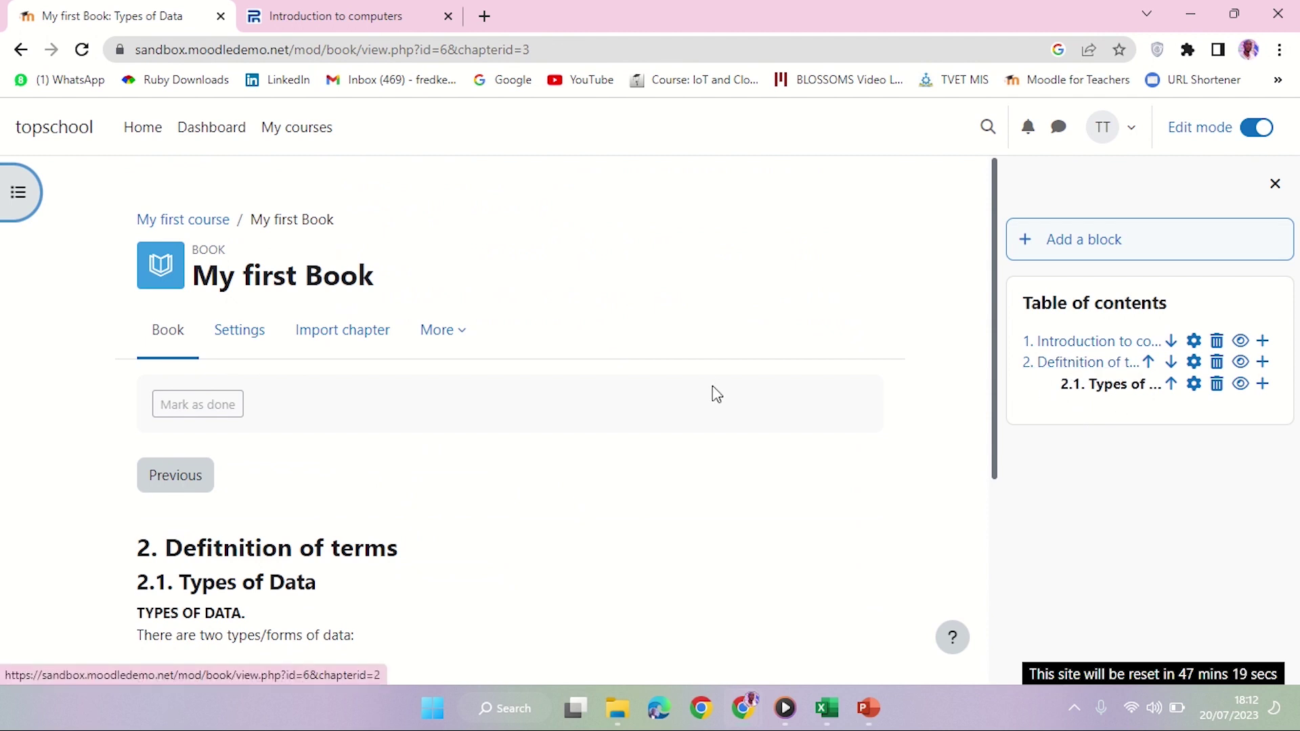
# Go back to chapter 2 'Defitnition of terms' and open the course index beside the book
pyautogui.scroll(-5, 698, 386)
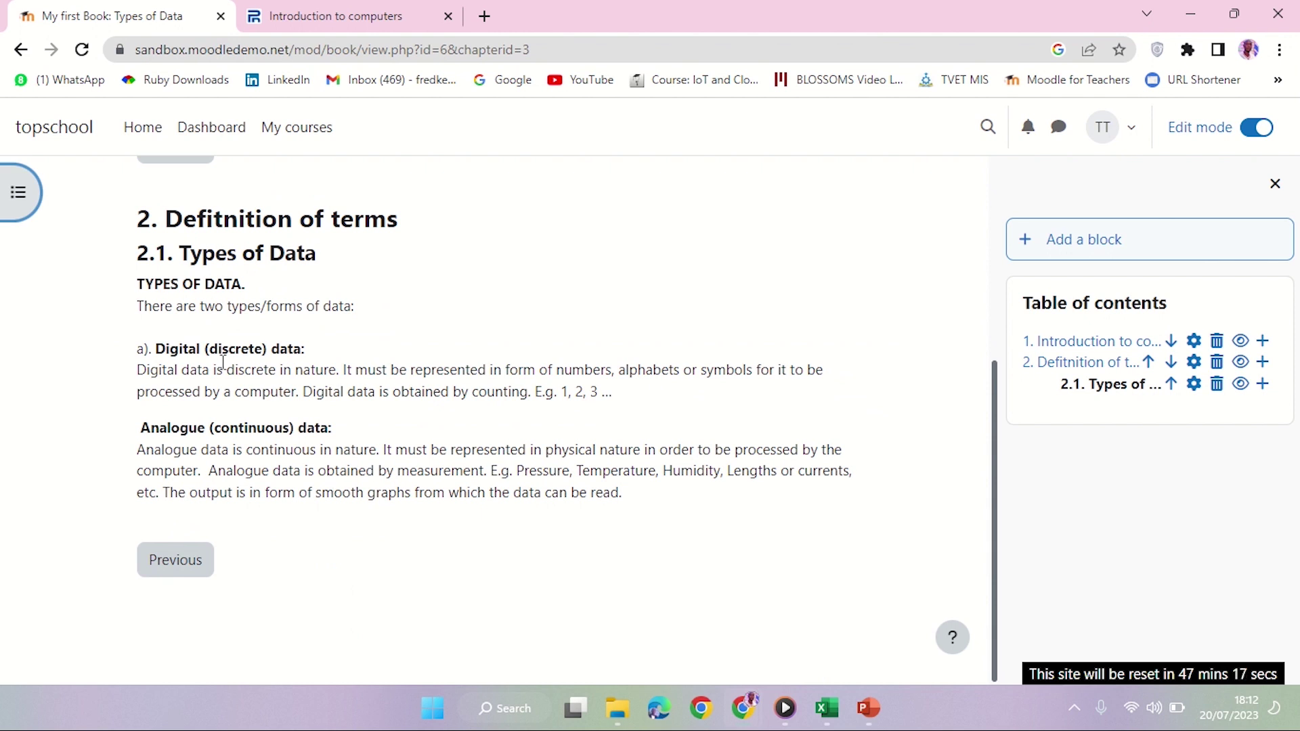
pyautogui.click(175, 565)
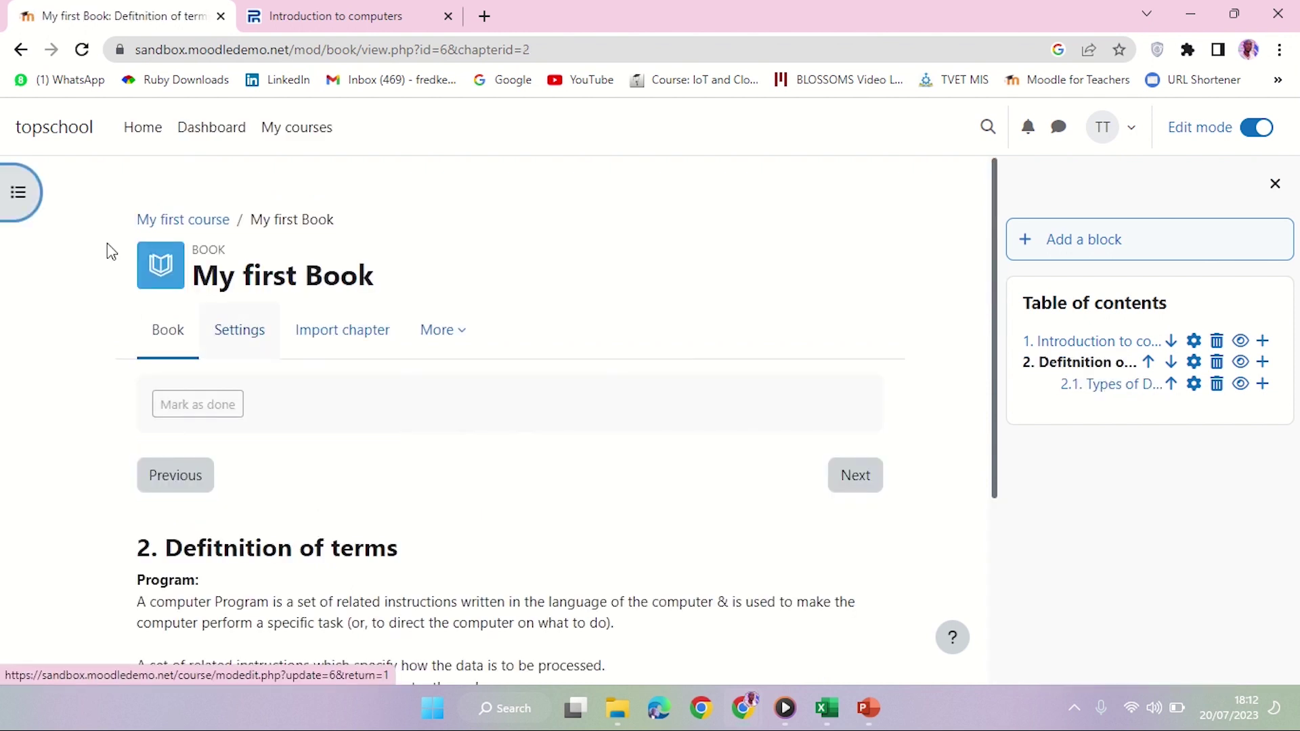
pyautogui.click(20, 192)
pyautogui.scroll(-4, 640, 457)
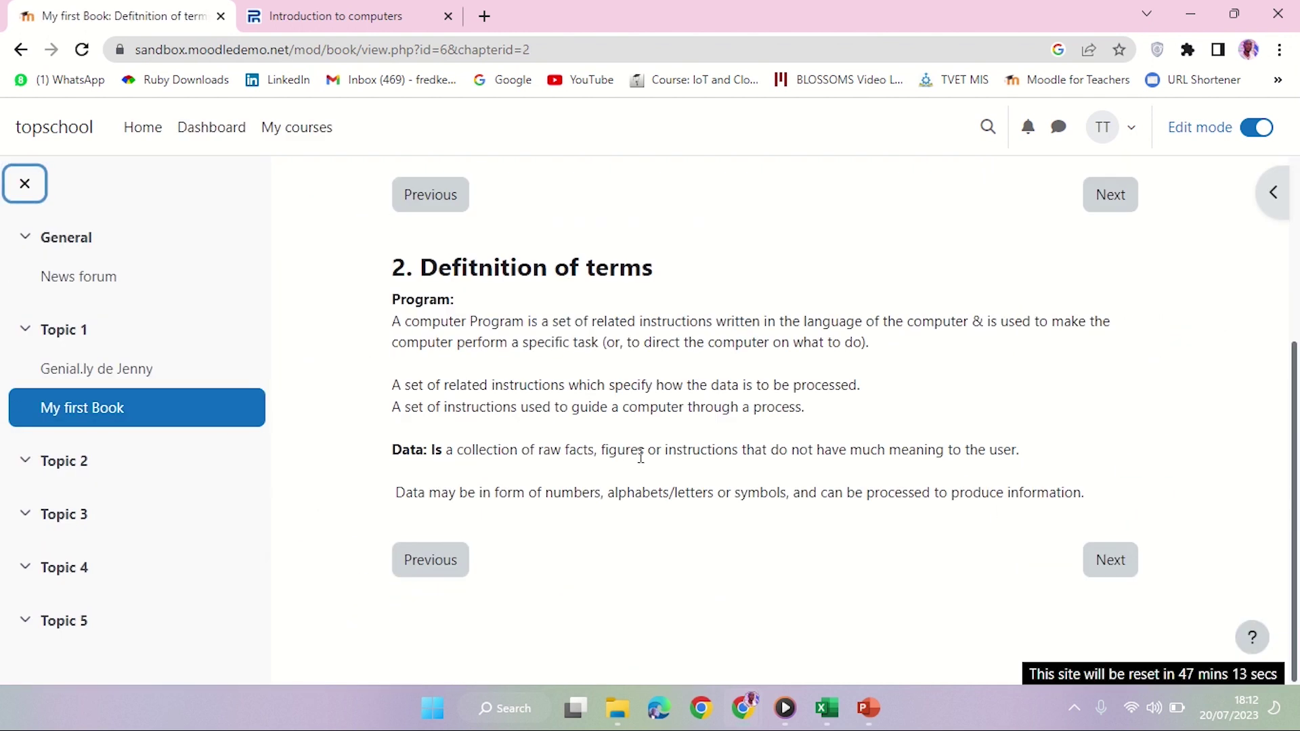
pyautogui.scroll(4, 736, 393)
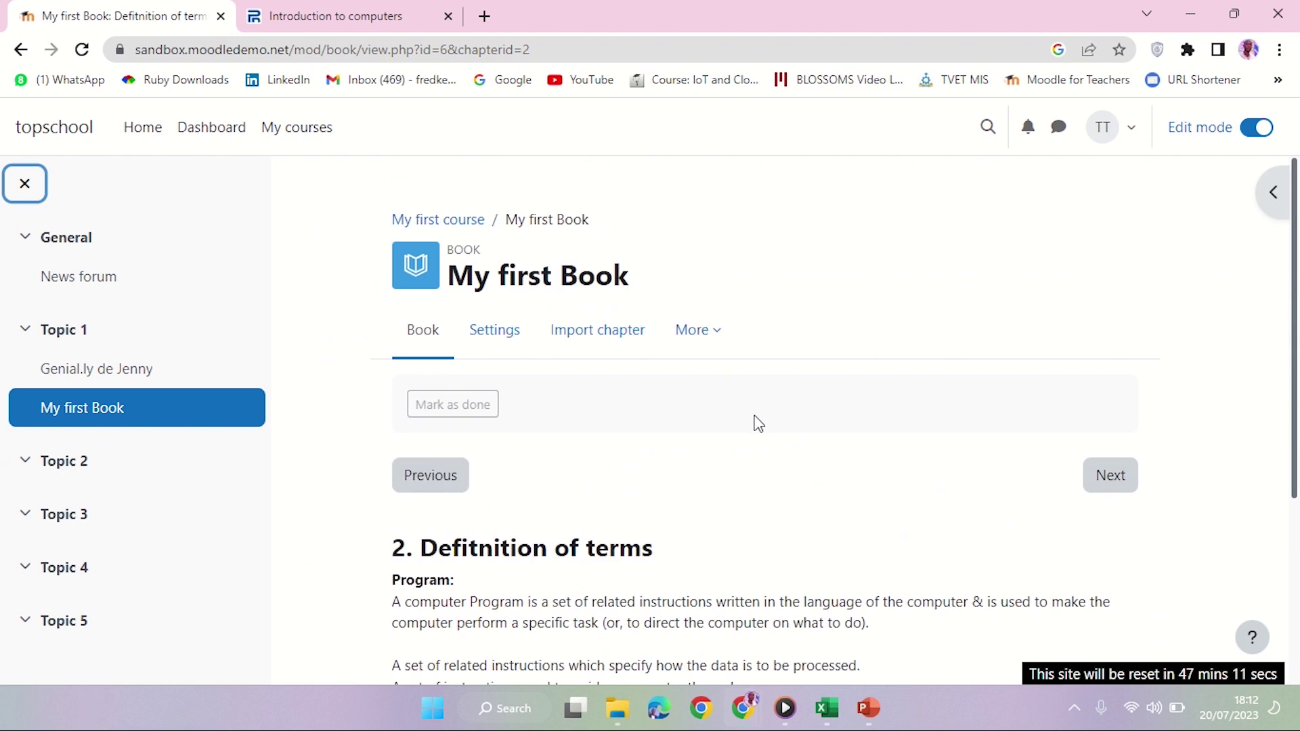
pyautogui.scroll(-3, 674, 427)
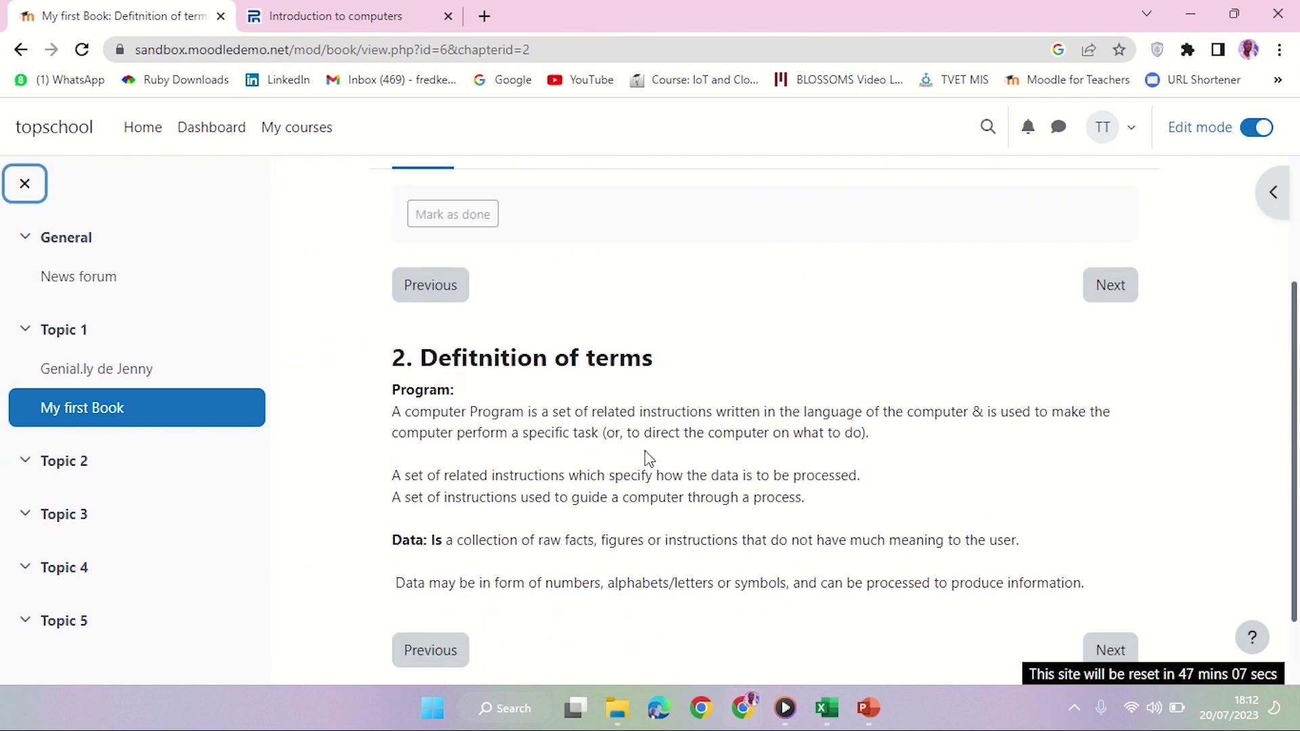
pyautogui.scroll(3, 647, 457)
pyautogui.scroll(-4, 589, 485)
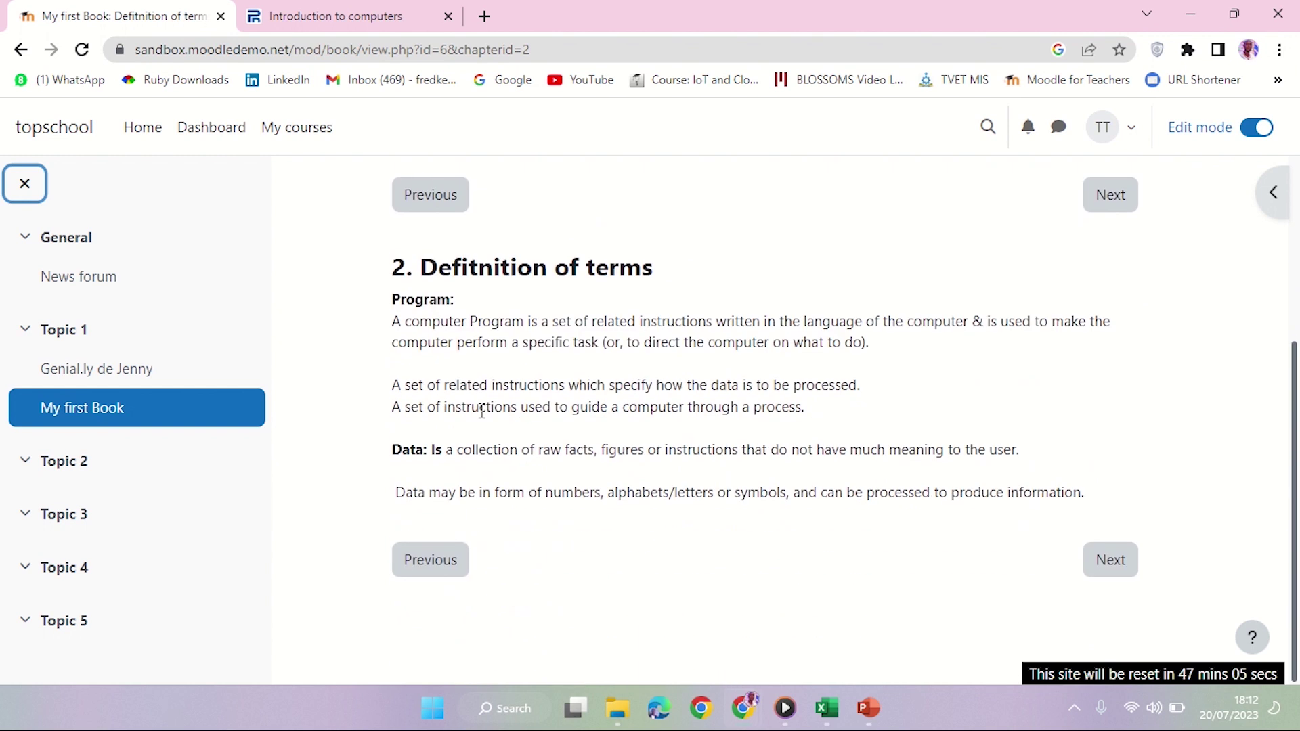
# Move to the Types of Data subchapter and start a new chapter after it from the table of contents
pyautogui.click(1118, 558)
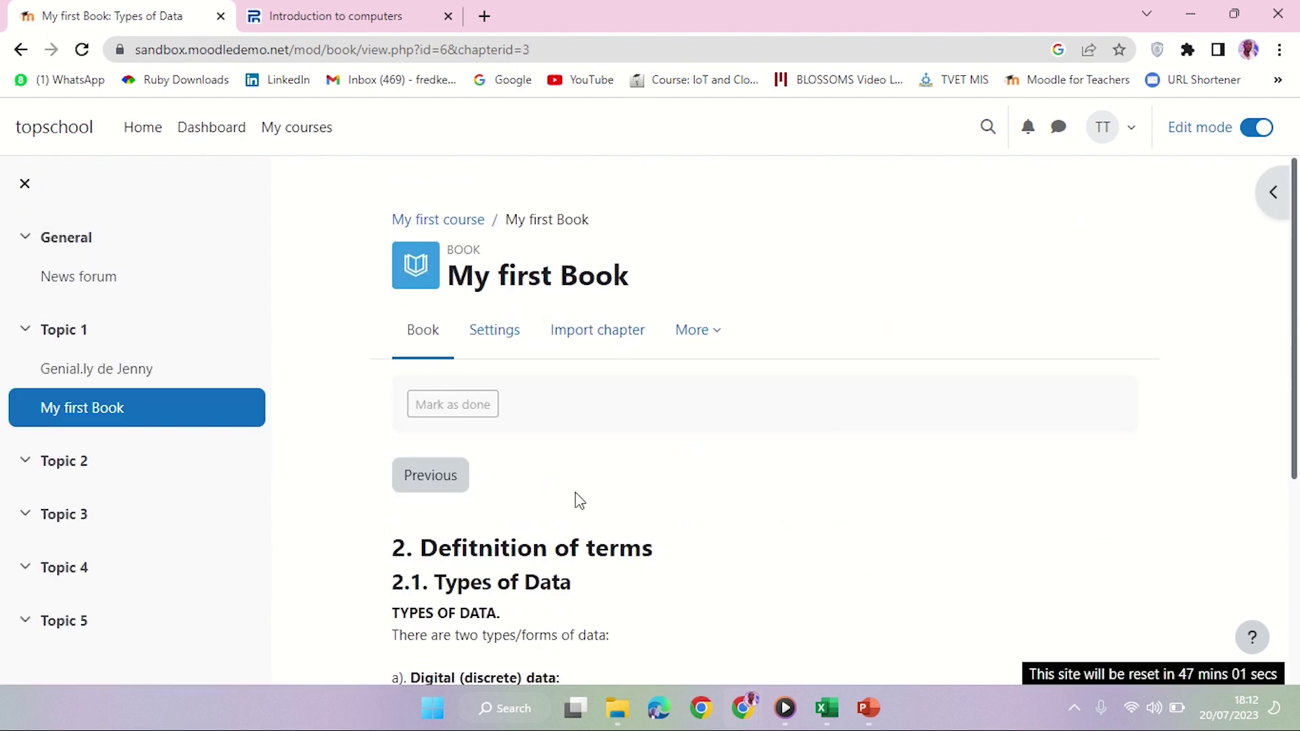
pyautogui.scroll(-4, 579, 501)
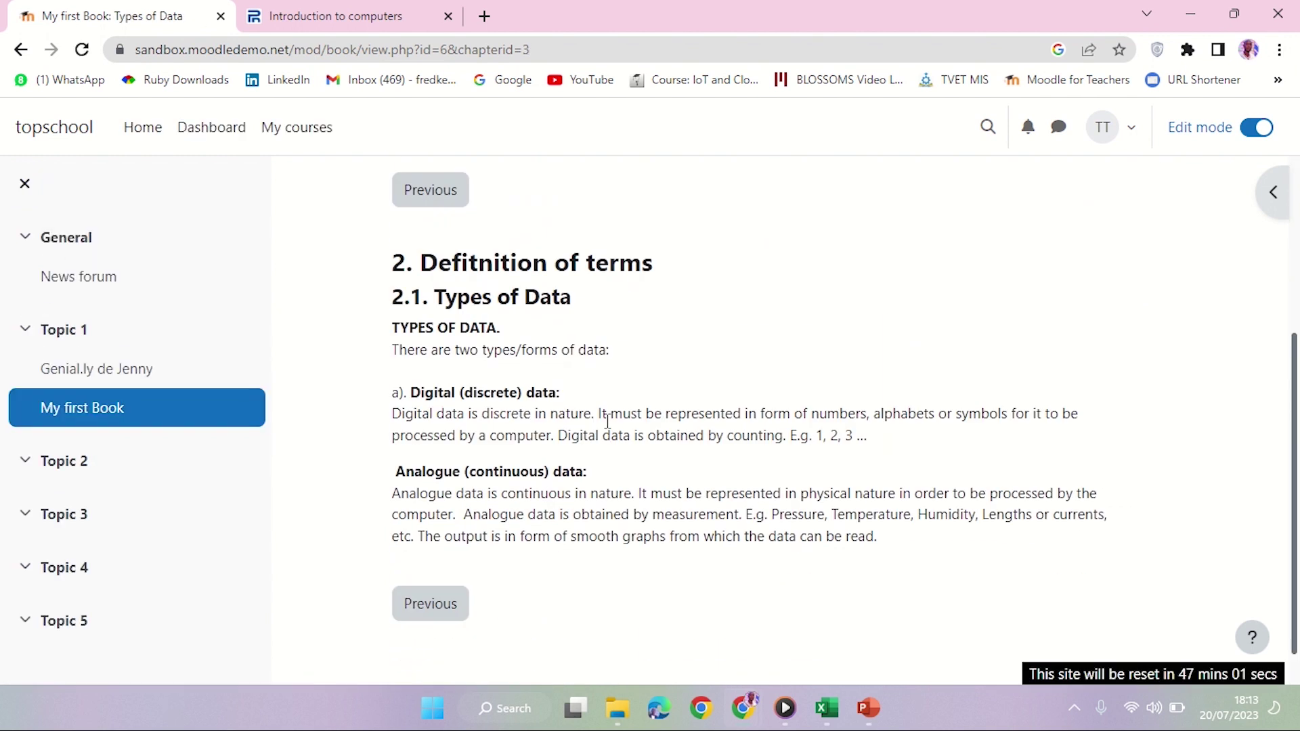
pyautogui.click(1271, 194)
pyautogui.click(1263, 386)
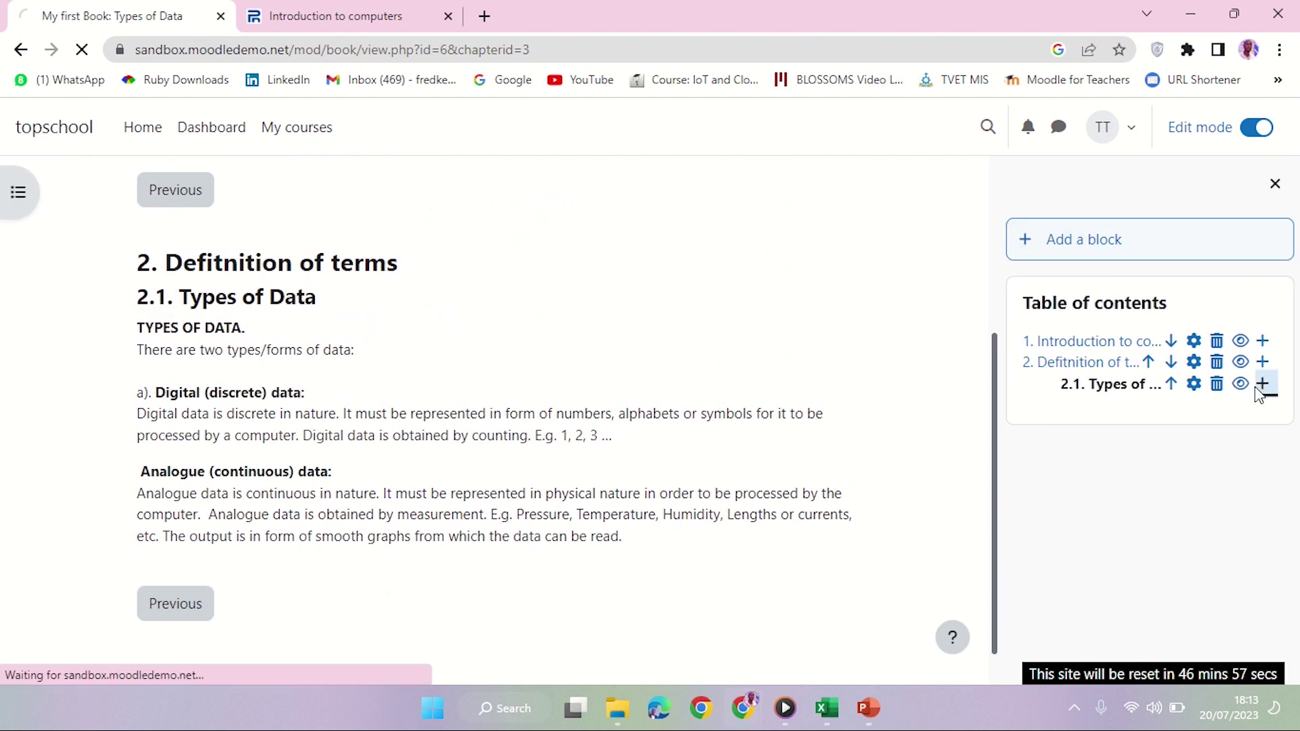
# Start saving the chip image from the Introduction to computers page under the name 'my image'
pyautogui.click(356, 19)
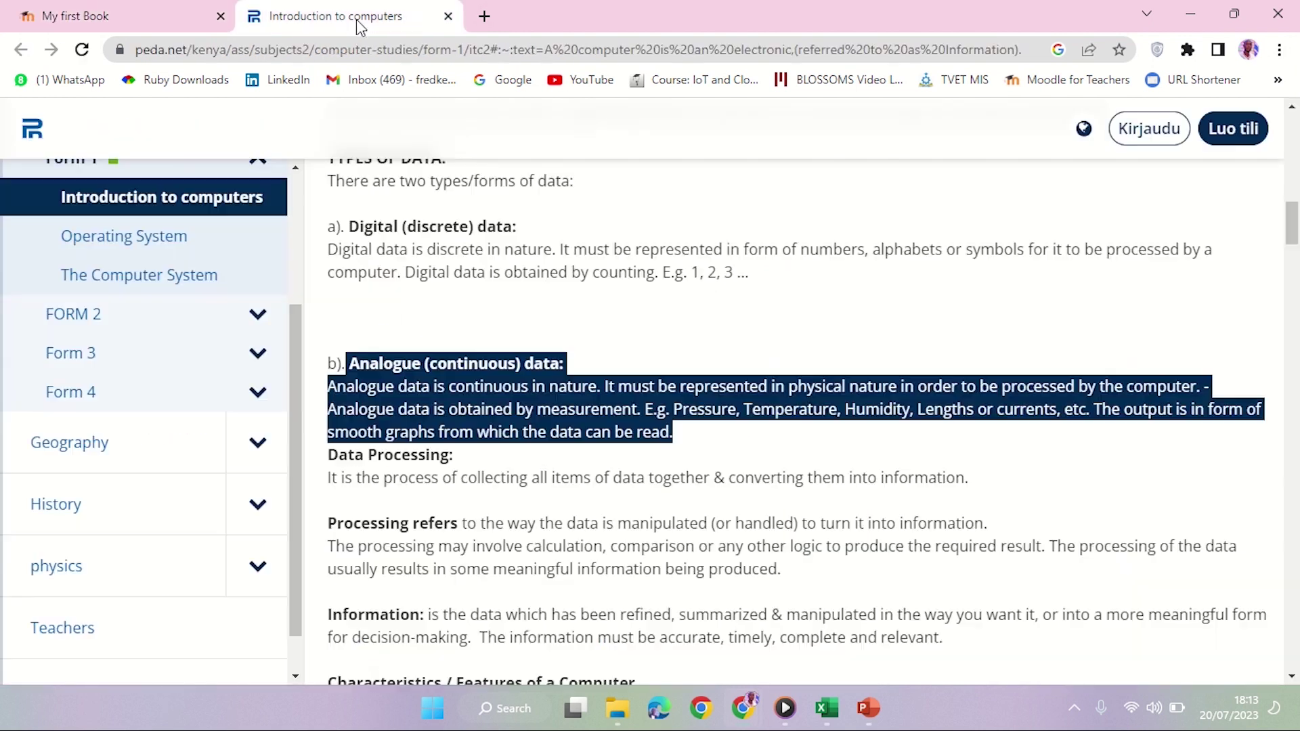
pyautogui.scroll(10, 576, 346)
pyautogui.scroll(-6, 575, 346)
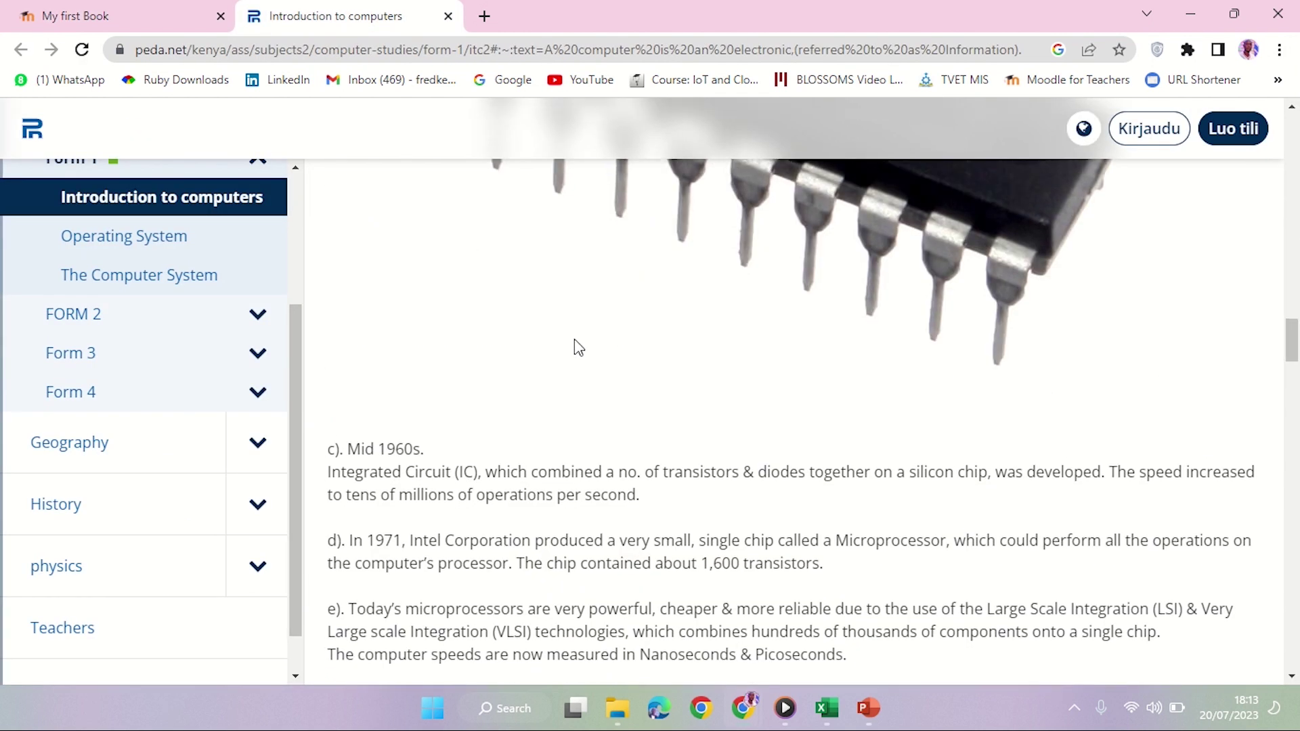
pyautogui.scroll(5, 575, 346)
pyautogui.rightClick(697, 376)
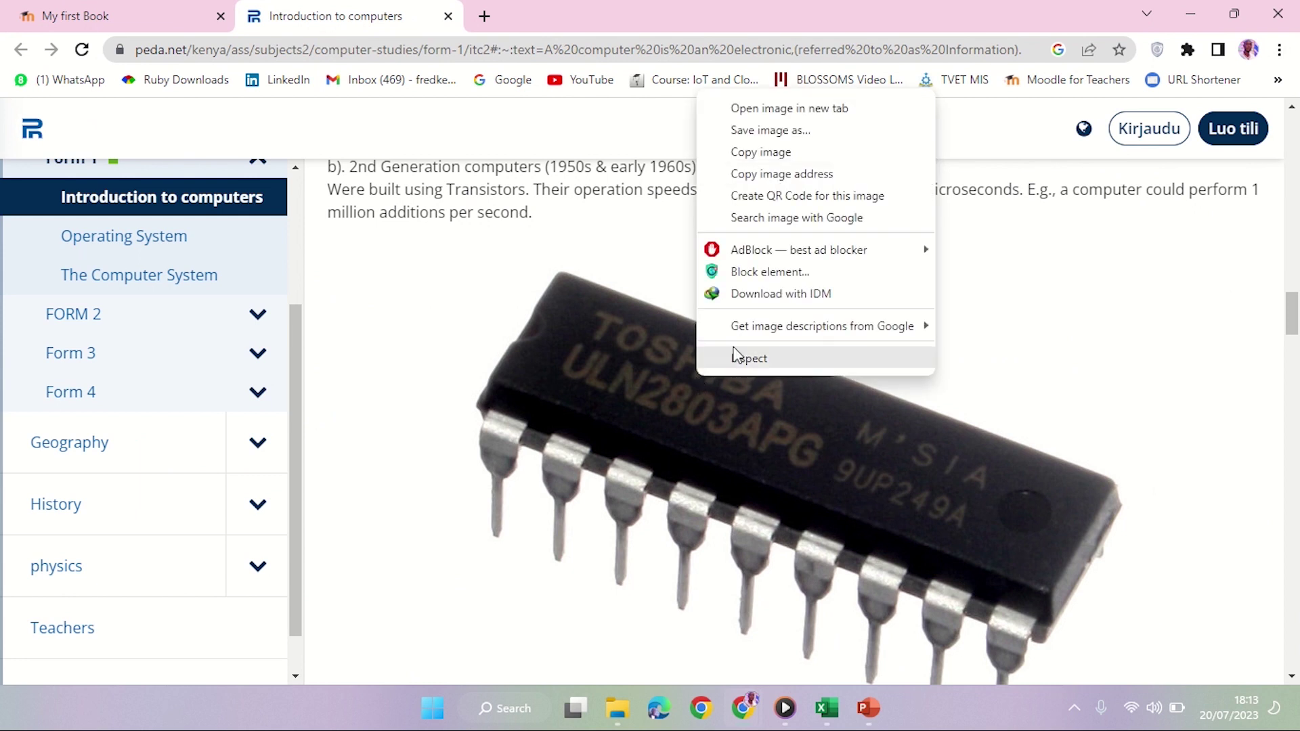
pyautogui.click(778, 132)
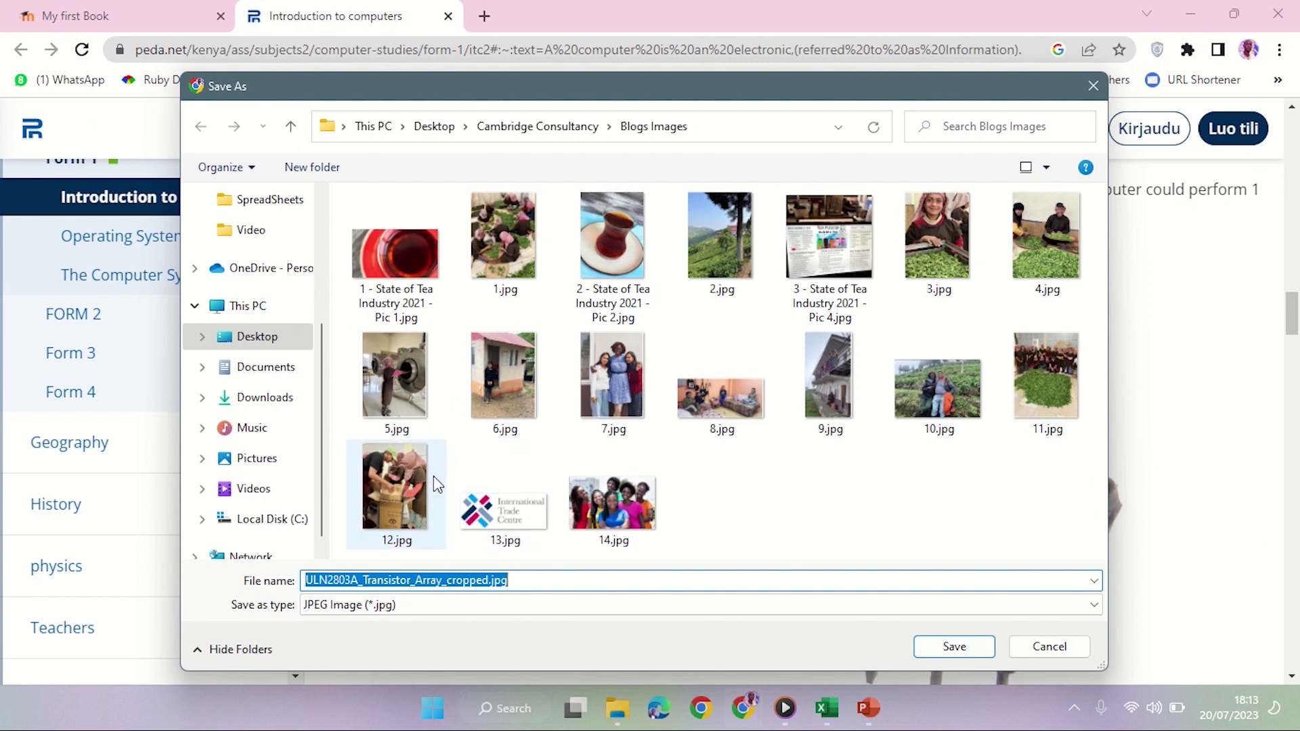
pyautogui.write('my image')
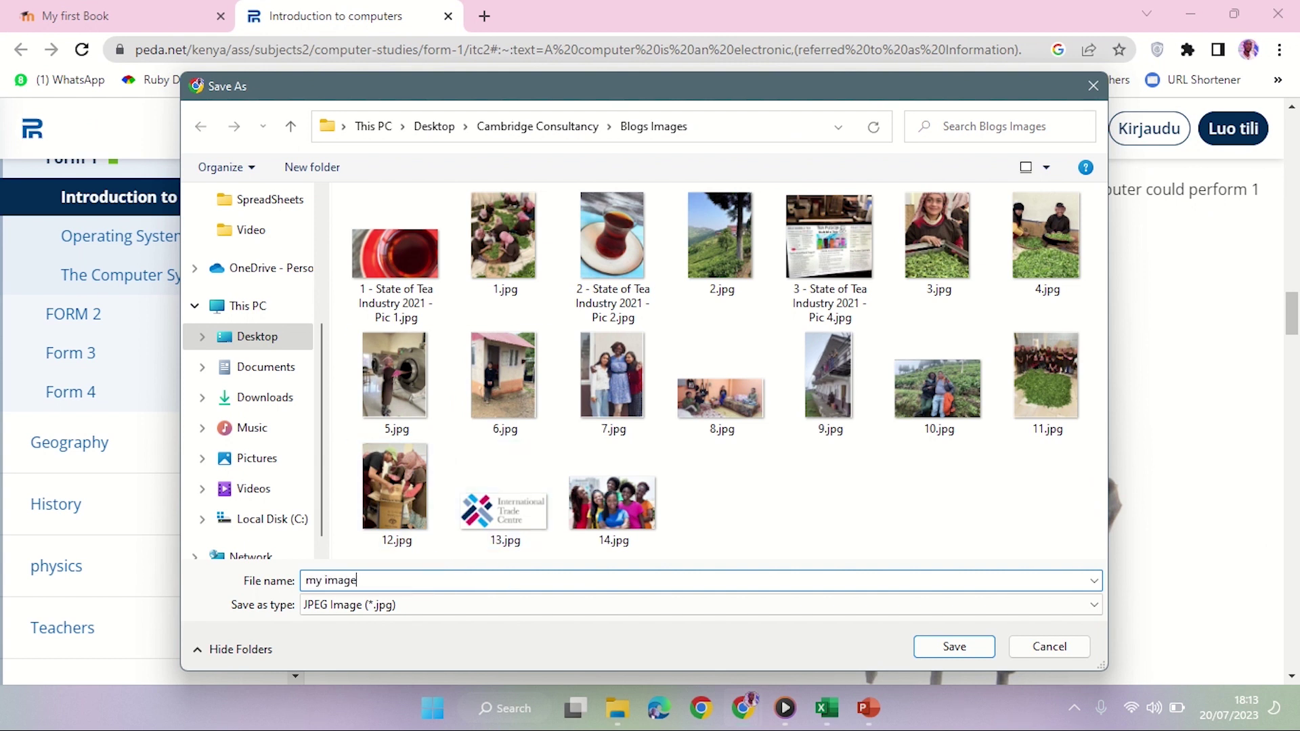
# Save it as my image.jpg in the Desktop's Moodle resources videos folder
pyautogui.click(428, 129)
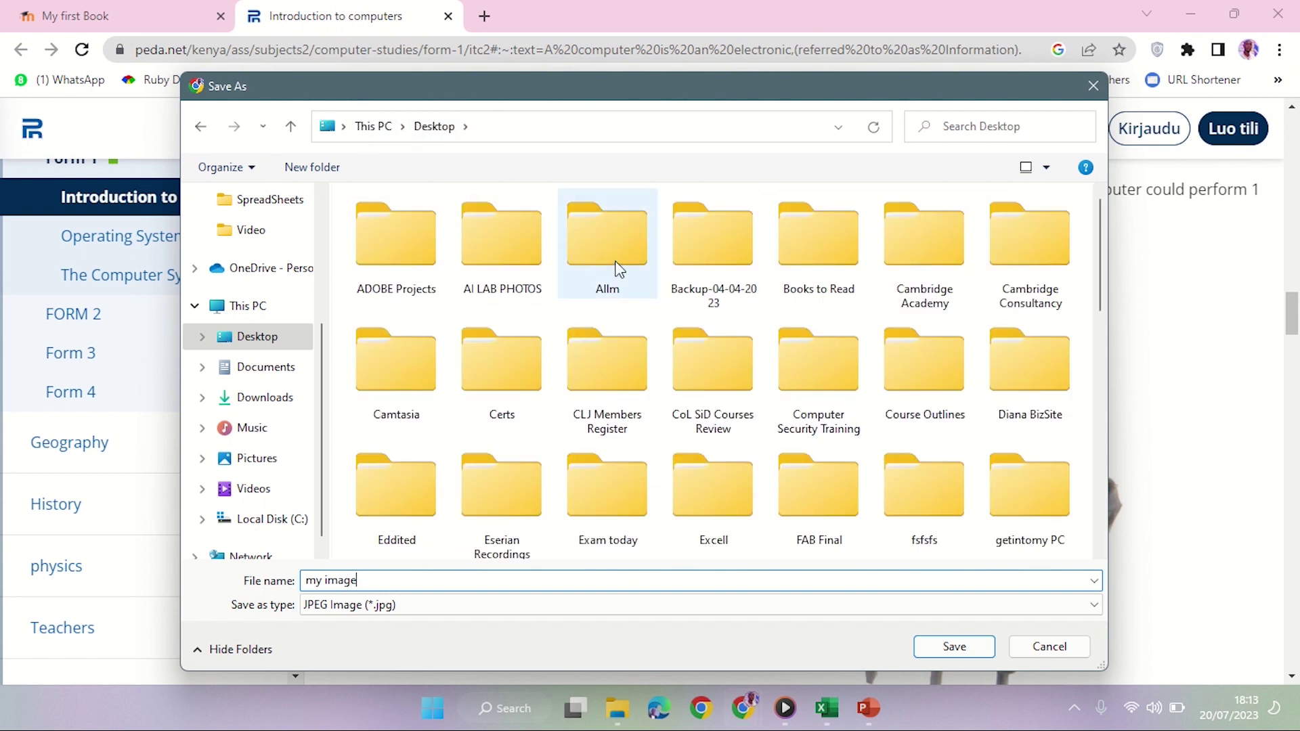
pyautogui.scroll(-10, 796, 444)
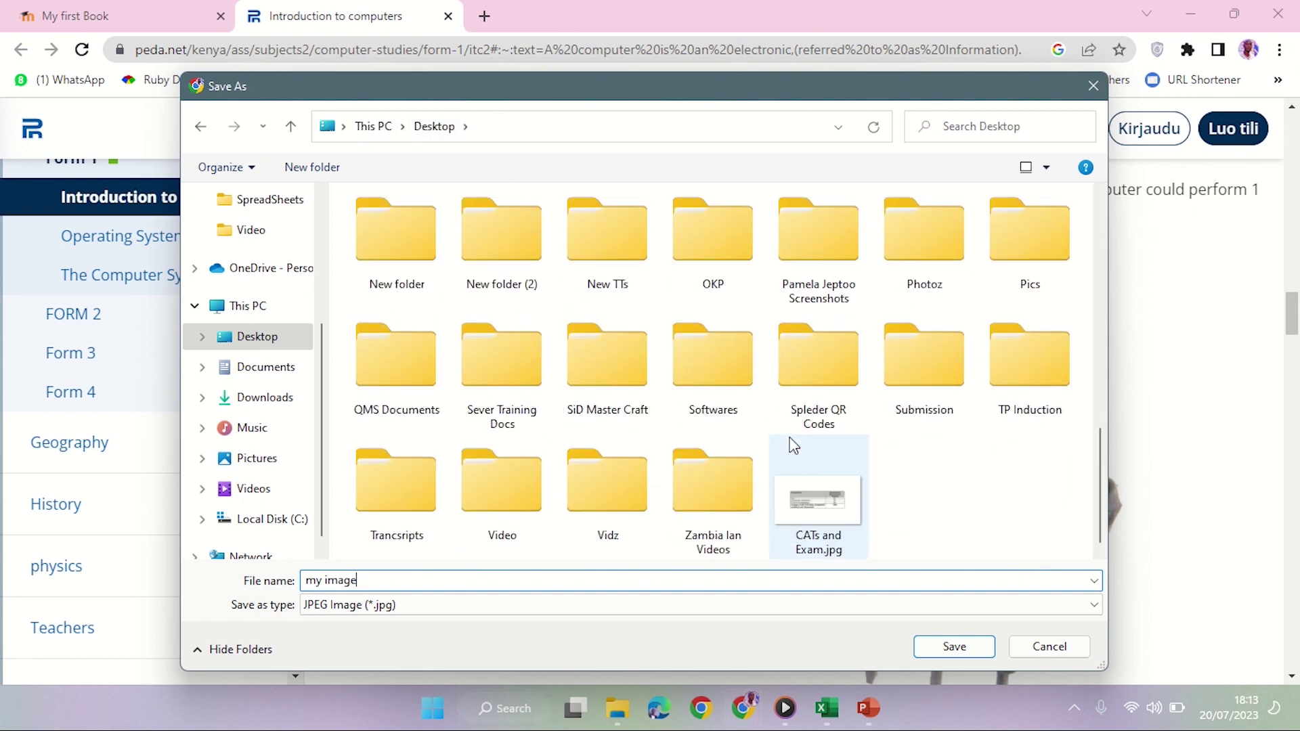
pyautogui.scroll(5, 792, 447)
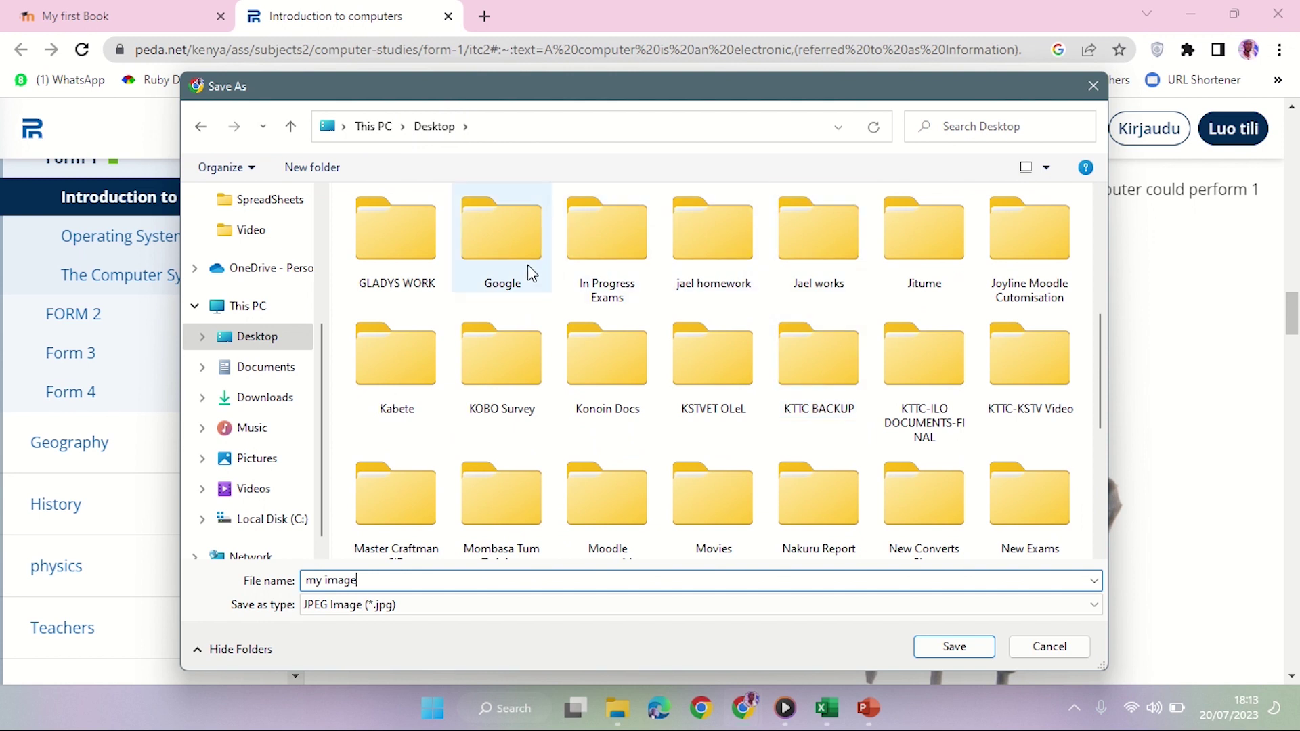
pyautogui.click(518, 503)
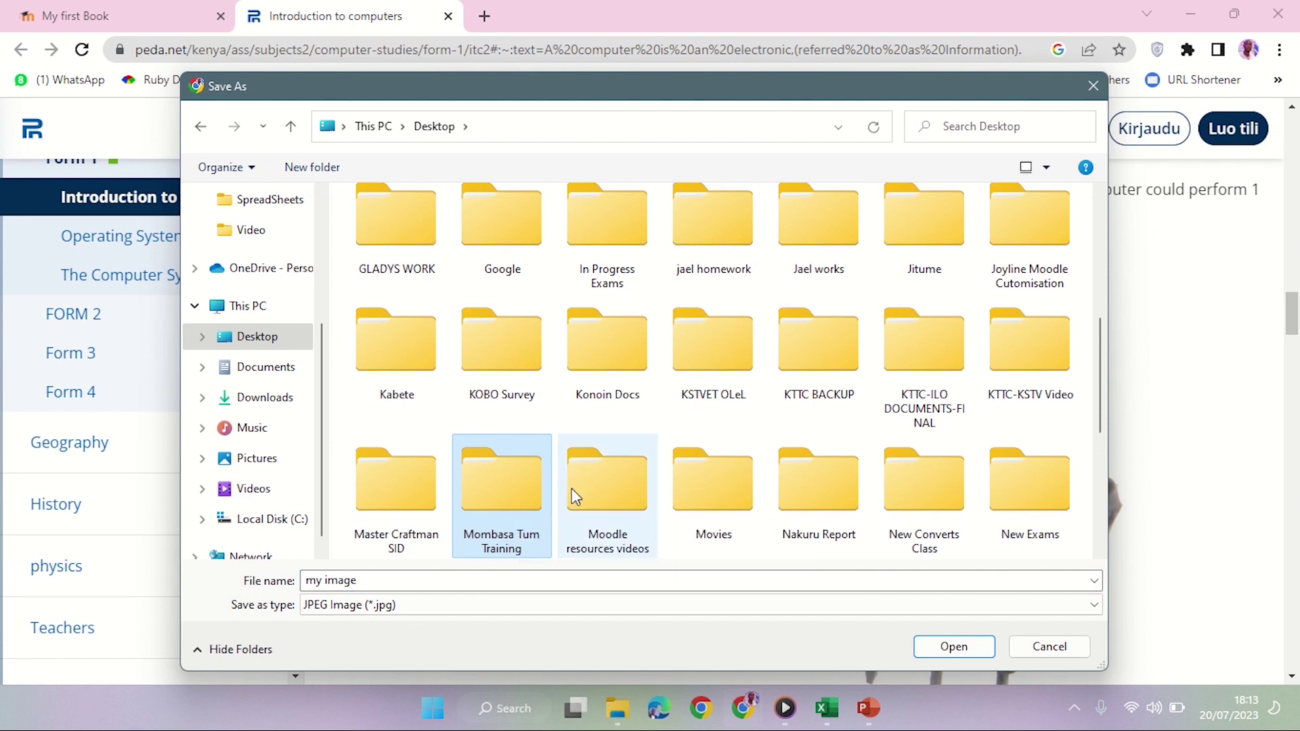
pyautogui.scroll(-5, 699, 437)
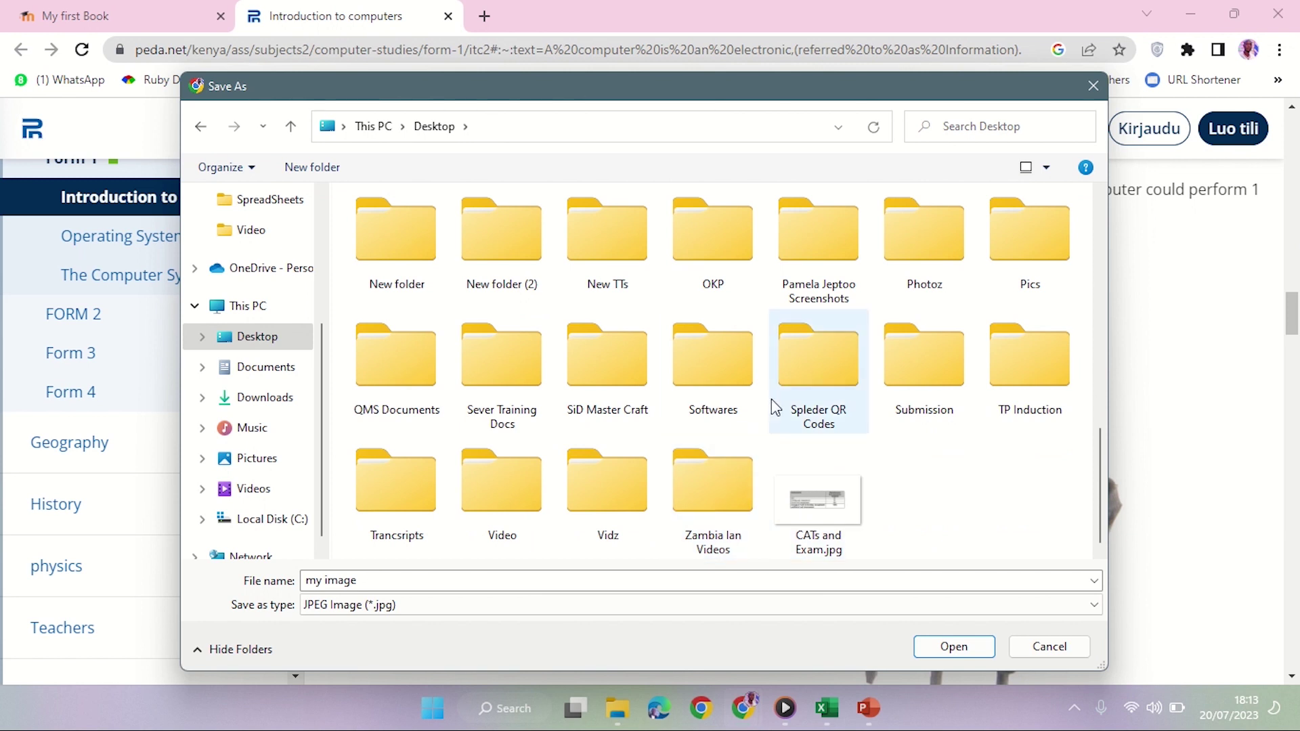
pyautogui.scroll(3, 771, 400)
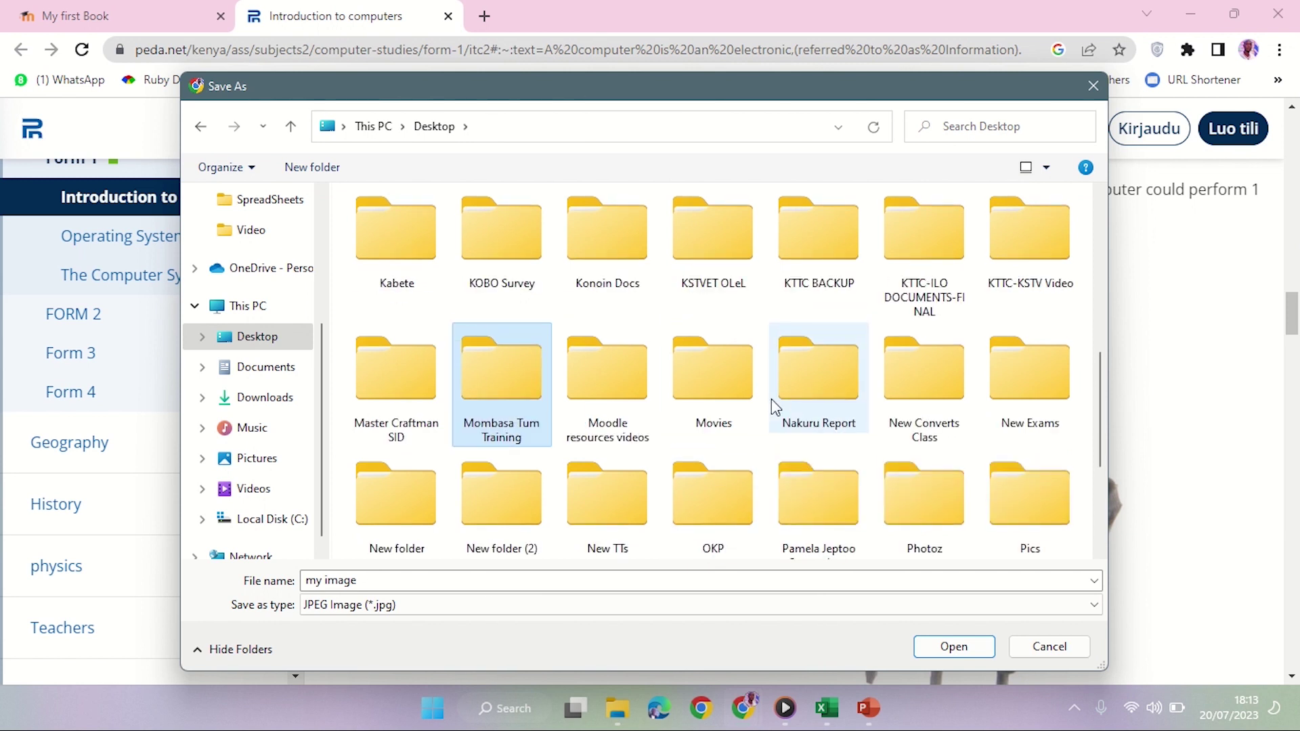
pyautogui.scroll(3, 770, 399)
pyautogui.scroll(3, 771, 399)
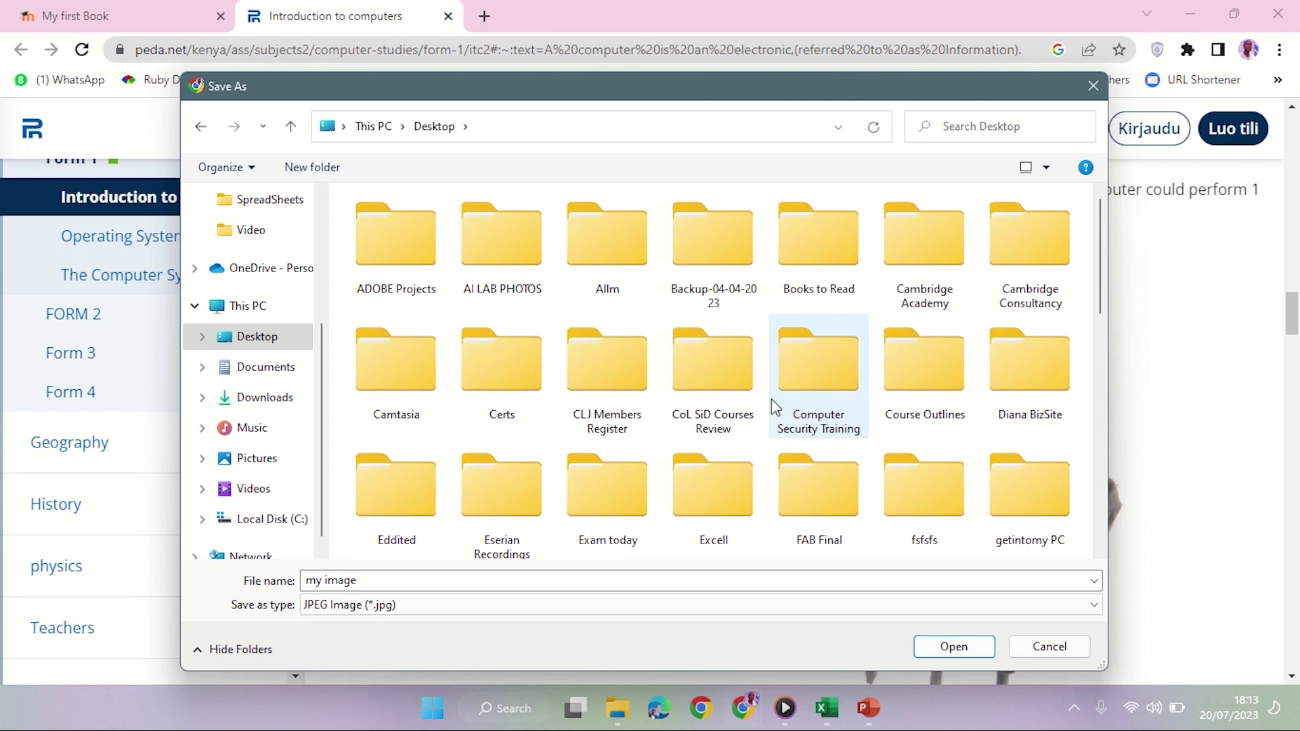
pyautogui.click(618, 718)
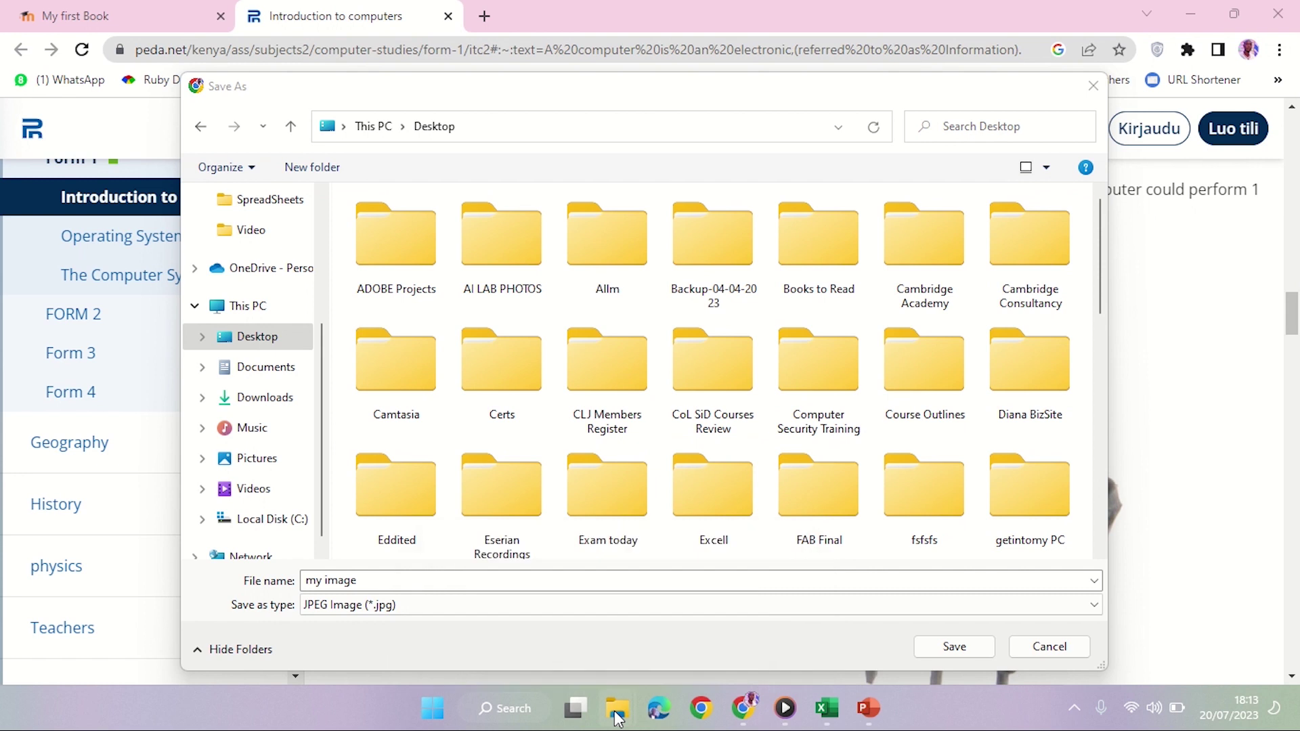
pyautogui.click(611, 371)
pyautogui.press('m')
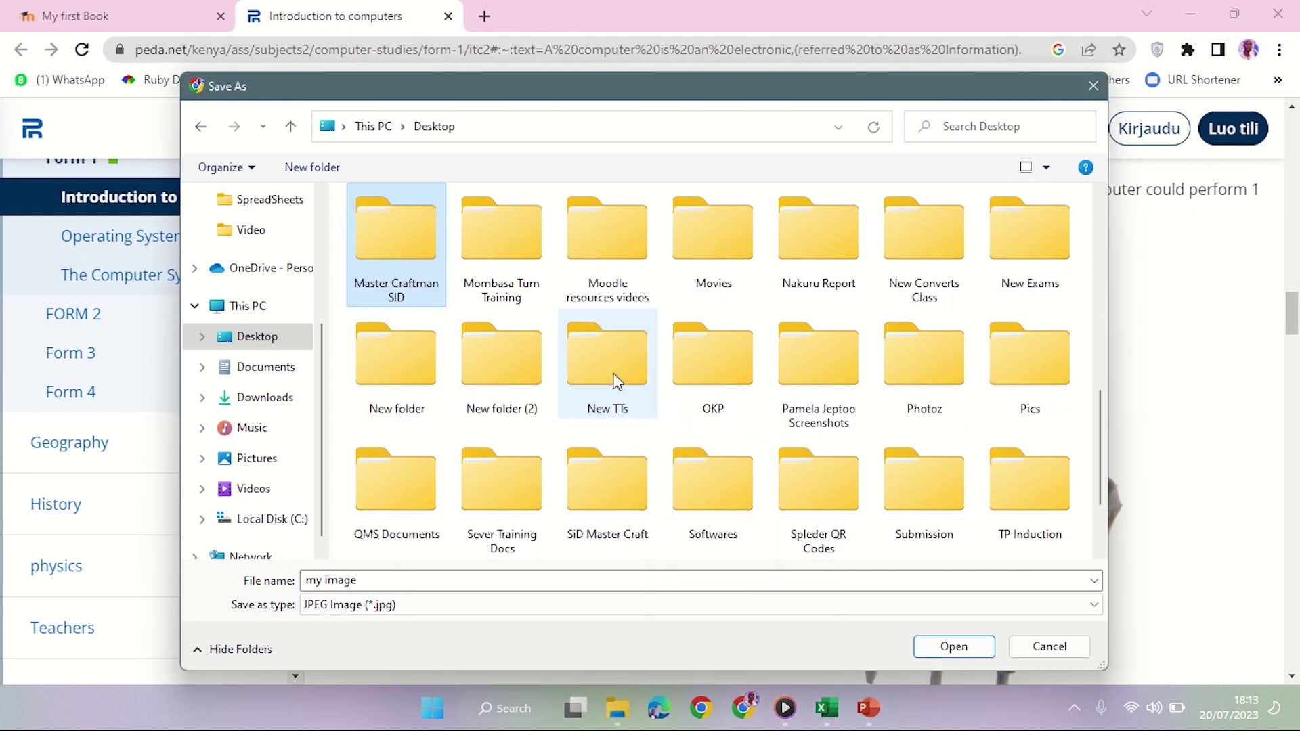
pyautogui.doubleClick(587, 246)
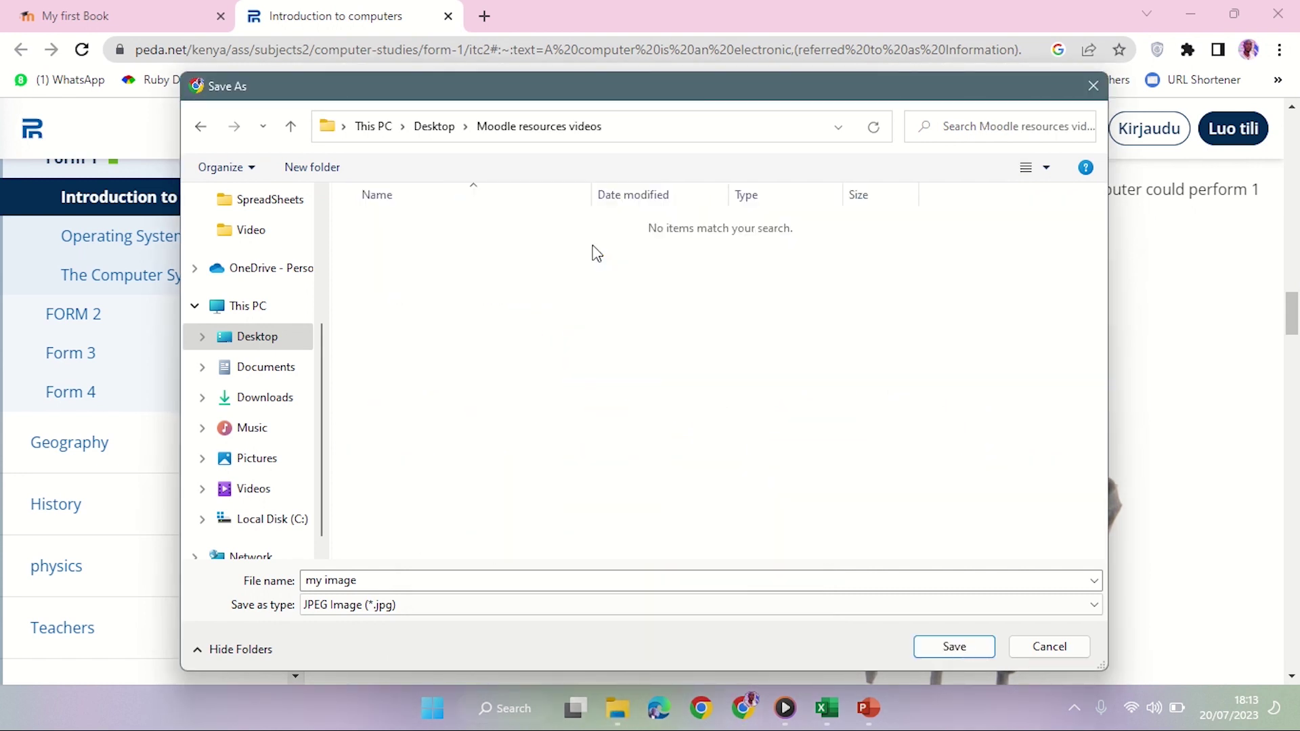
pyautogui.click(966, 645)
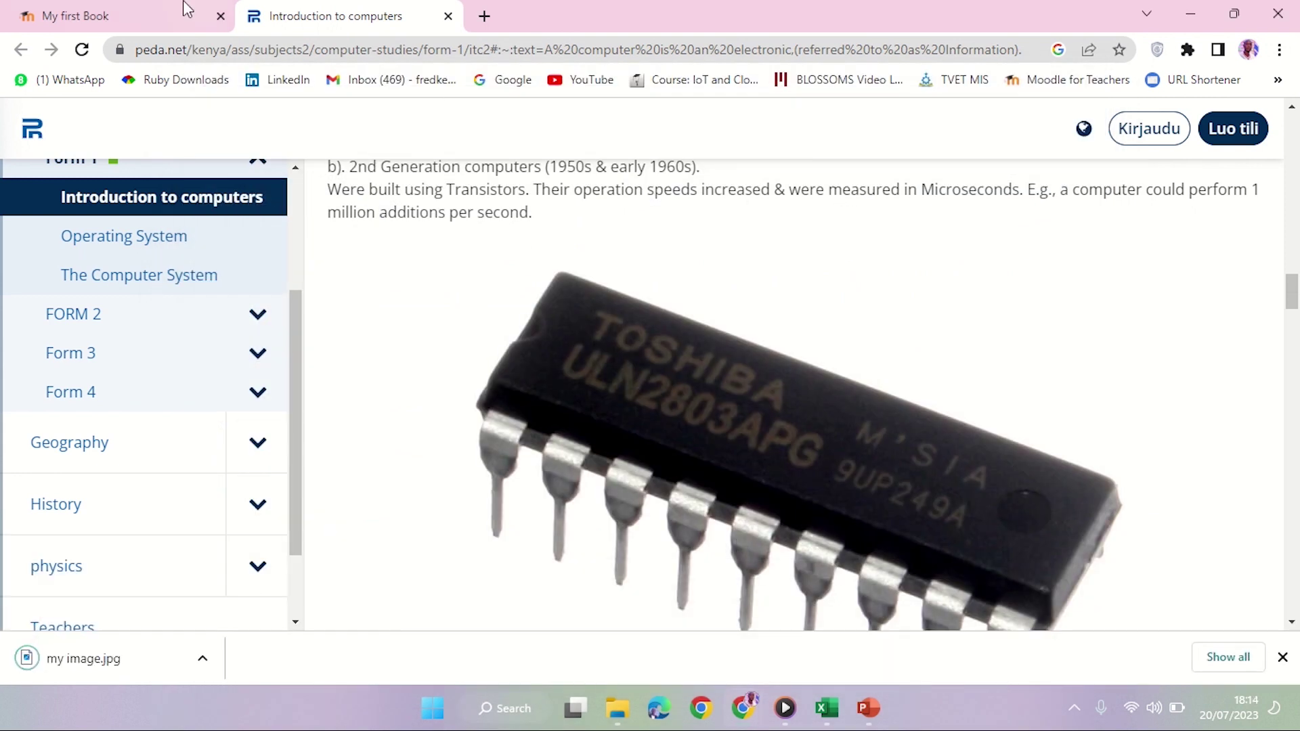
# Title the new chapter 'Processor', mark it as a subchapter, and place the cursor in the empty Content area
pyautogui.click(140, 14)
pyautogui.scroll(-2, 535, 479)
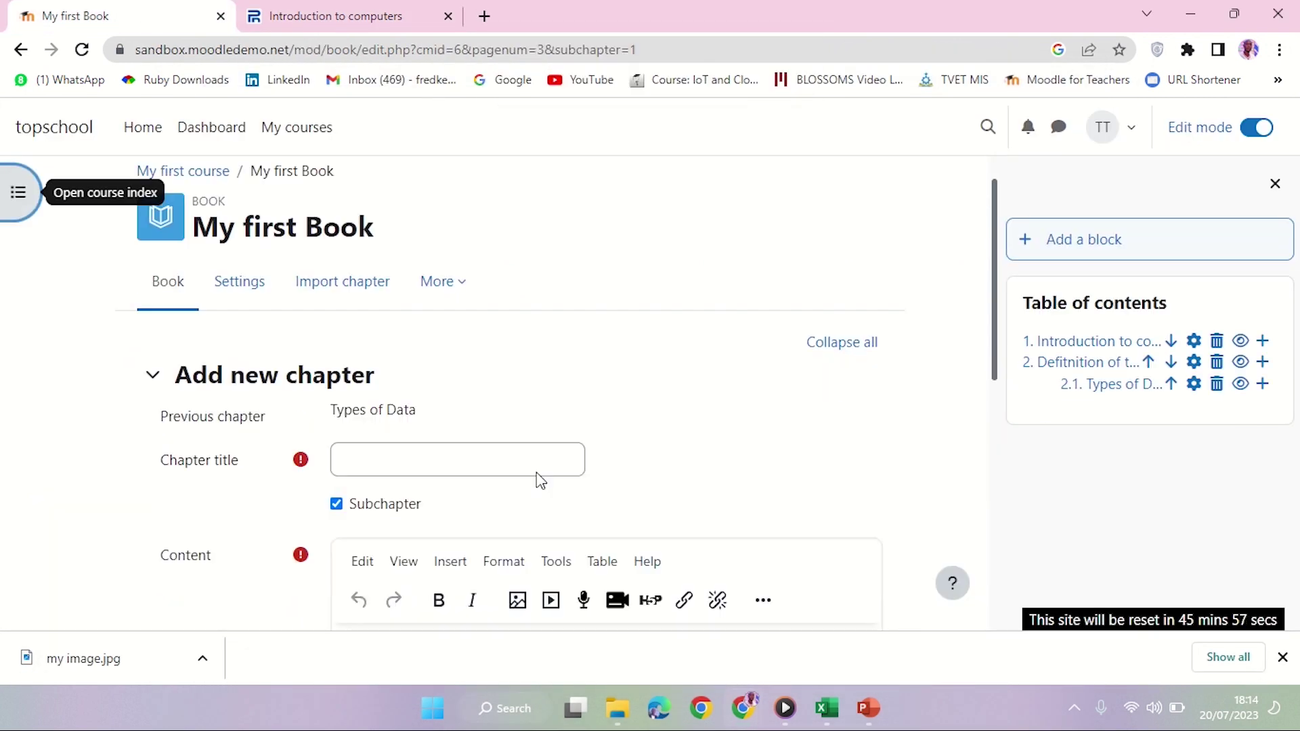
pyautogui.click(453, 414)
pyautogui.click(420, 16)
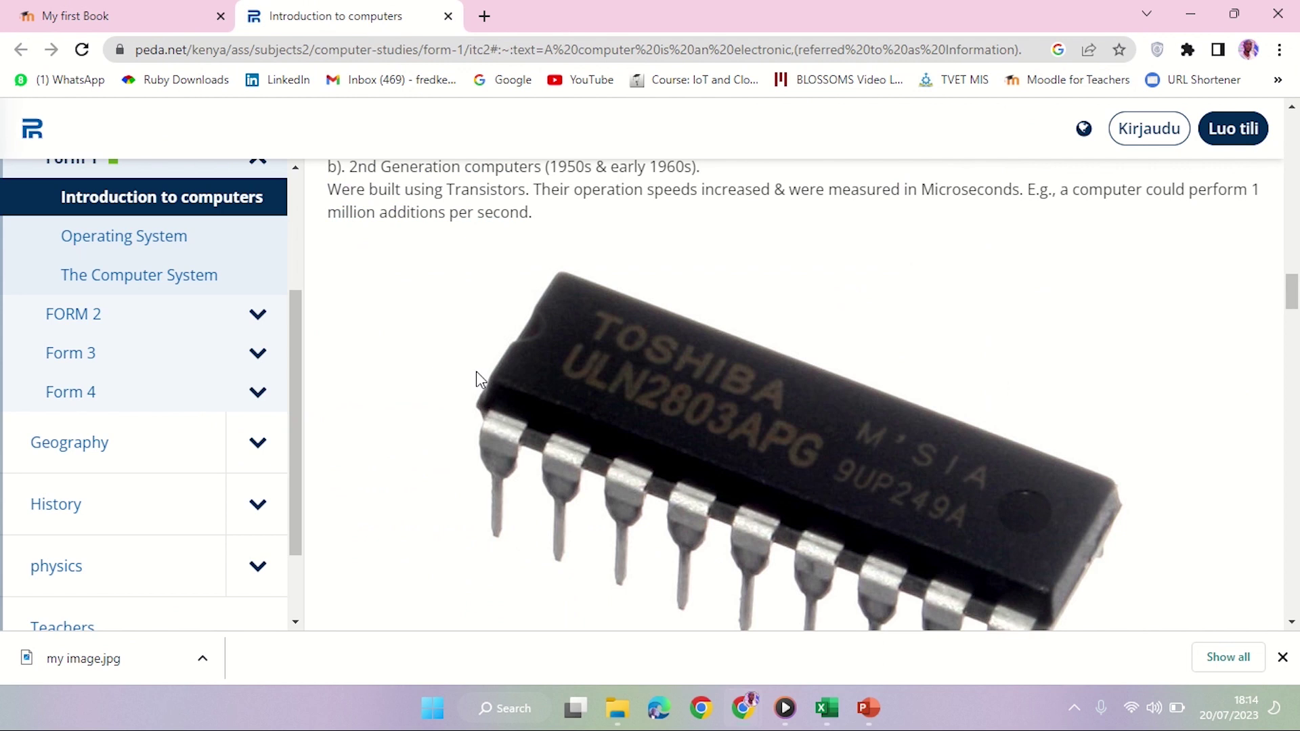
pyautogui.scroll(5, 476, 372)
pyautogui.scroll(-5, 483, 379)
pyautogui.click(101, 16)
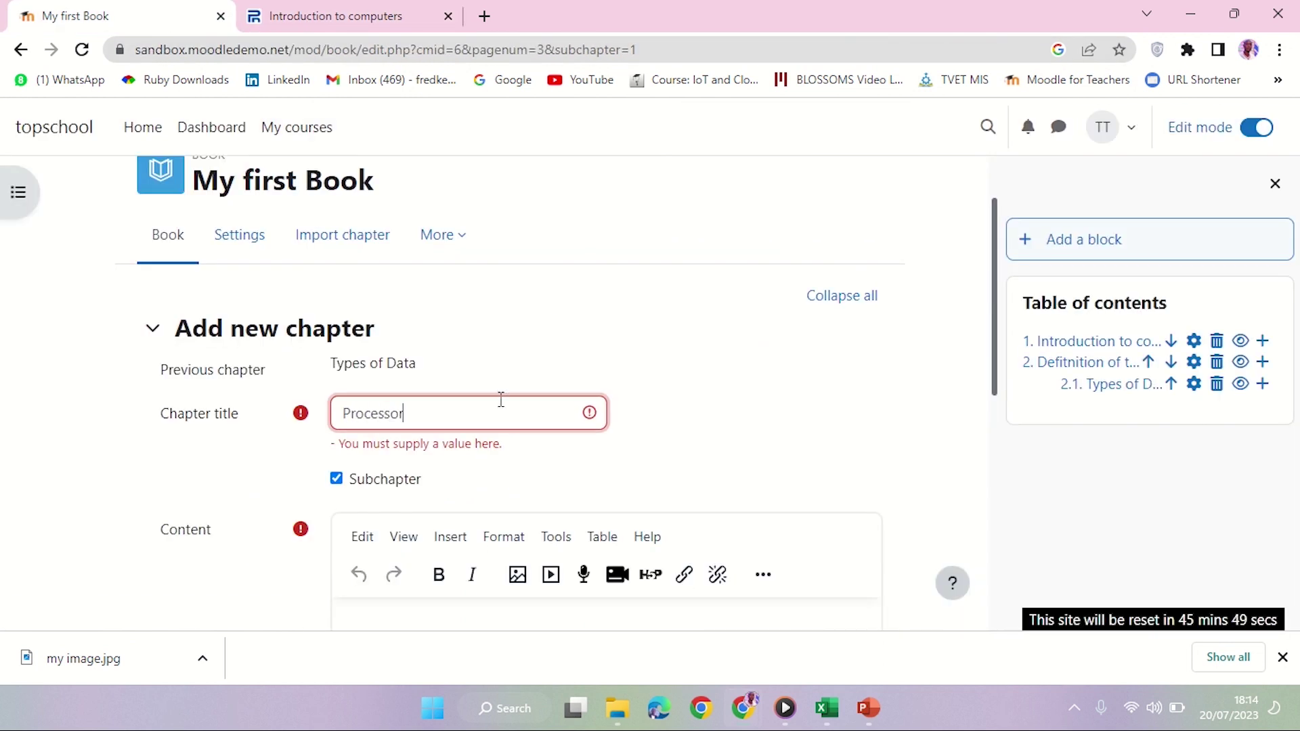
pyautogui.scroll(-5, 501, 397)
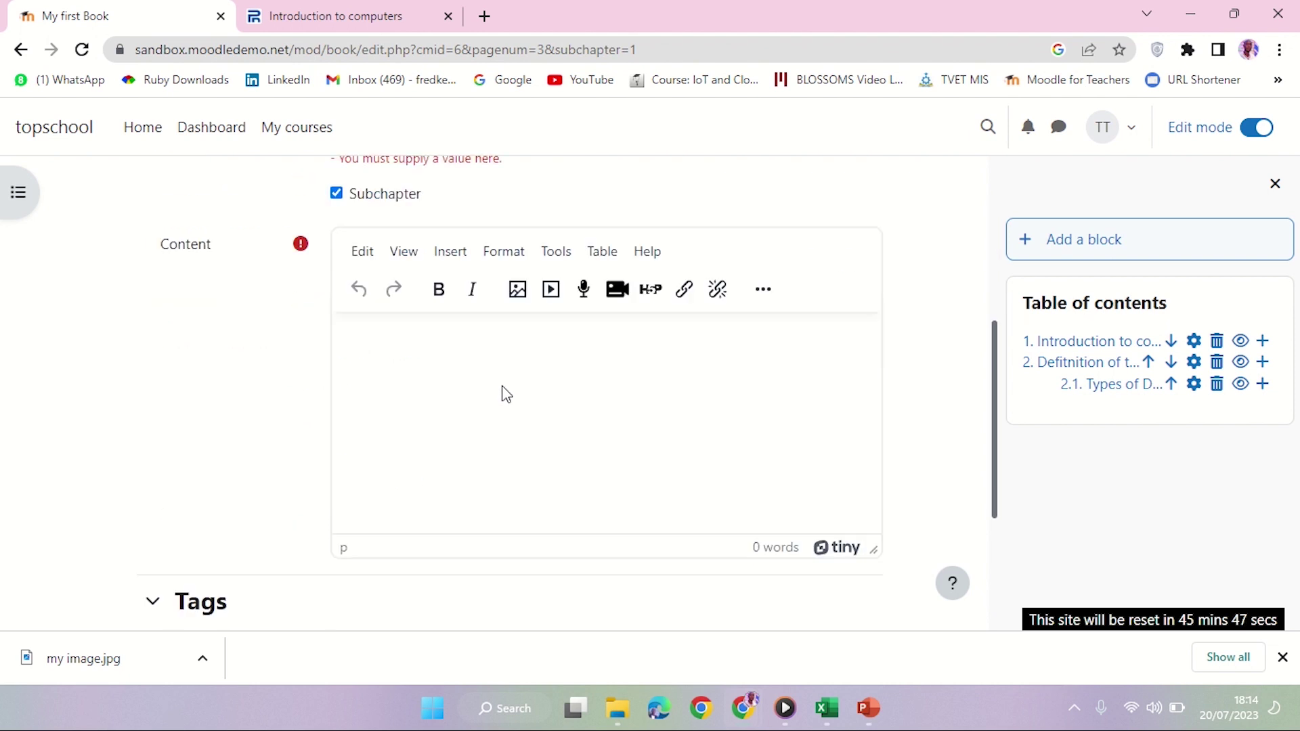
pyautogui.click(516, 392)
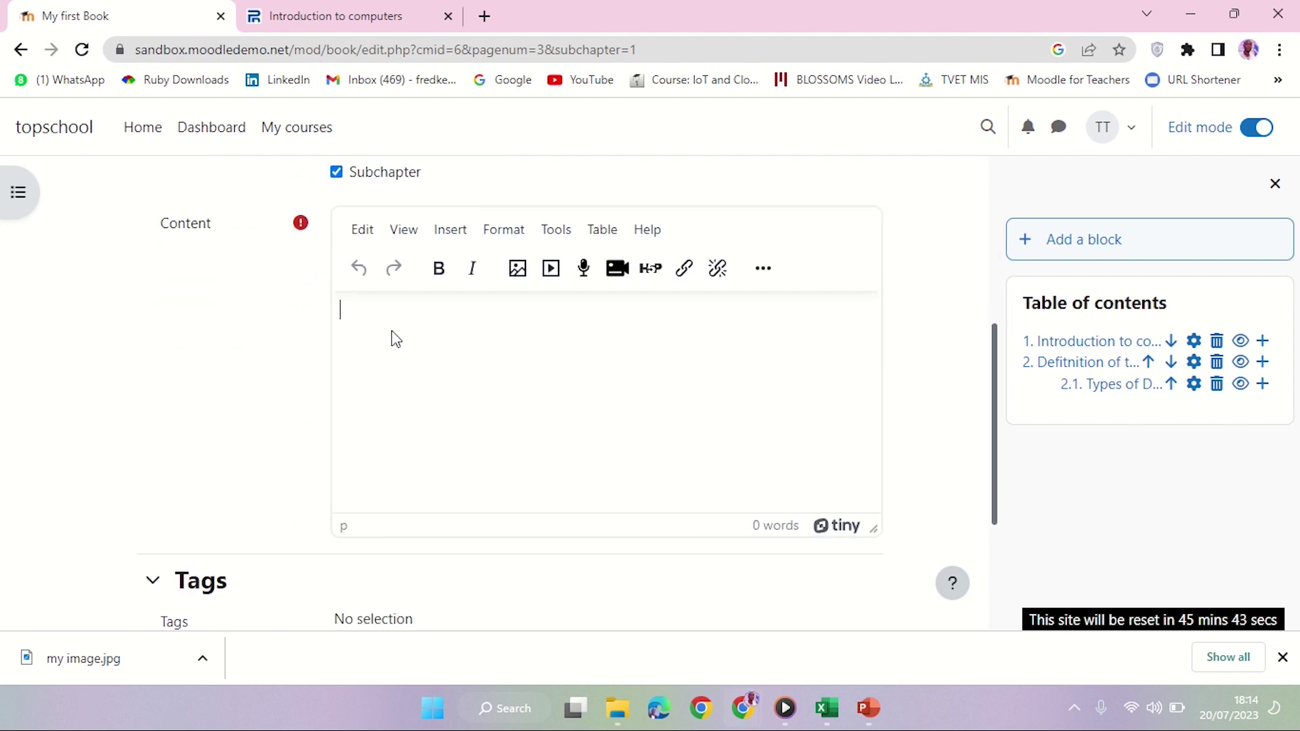
# Through the Image dialog's file upload, choose my image.jpg from Desktop > Moodle resources videos
pyautogui.click(518, 271)
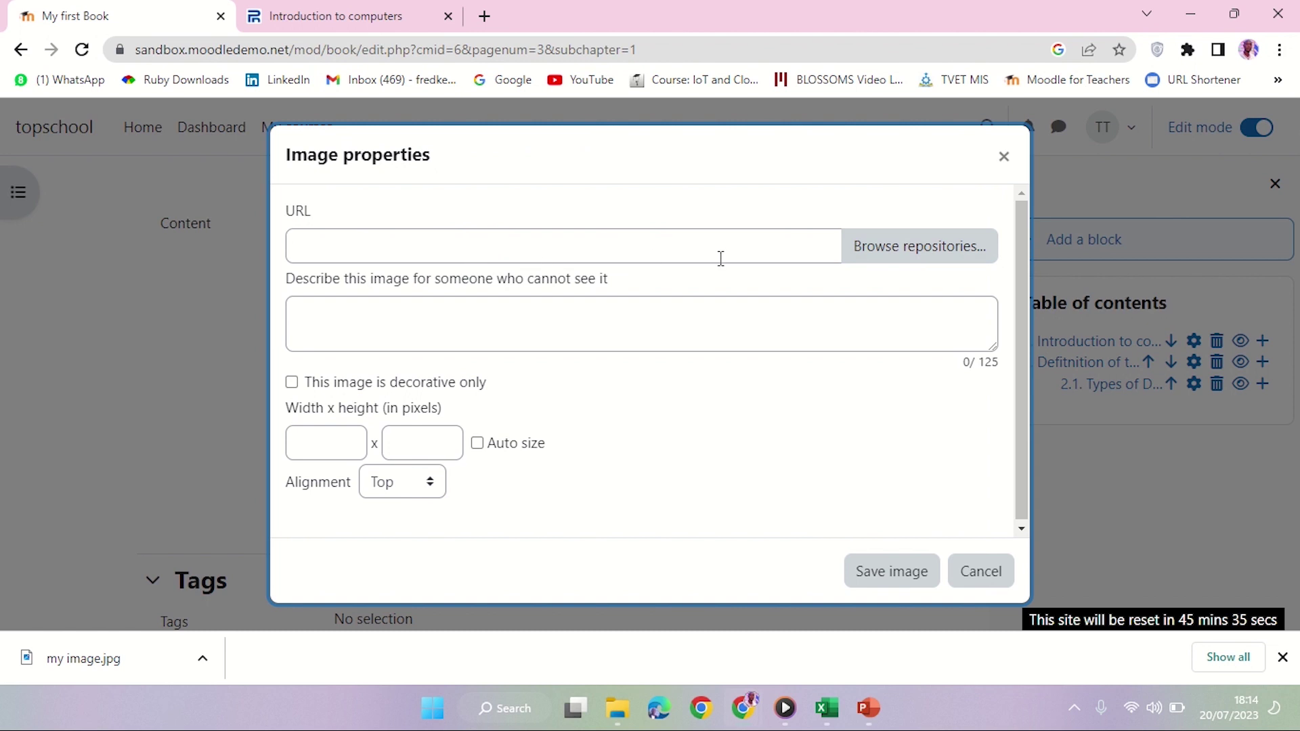
pyautogui.click(903, 252)
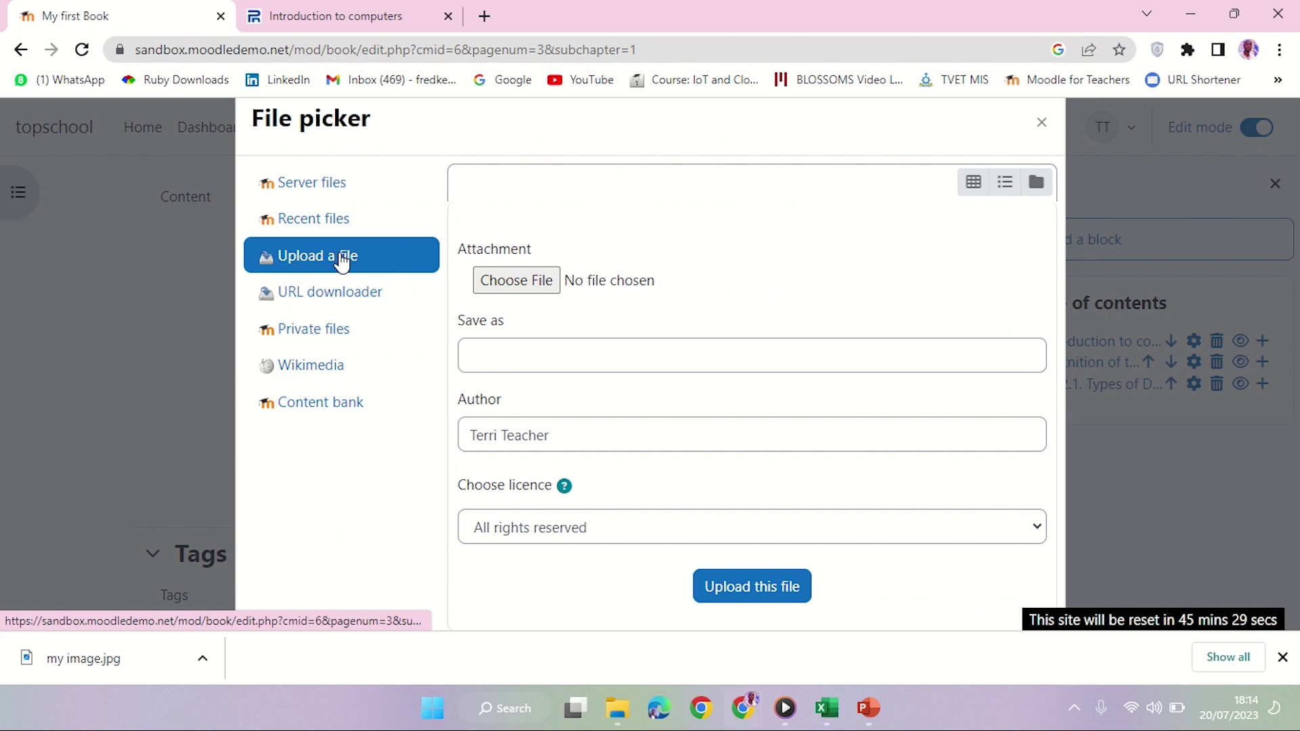
pyautogui.click(535, 280)
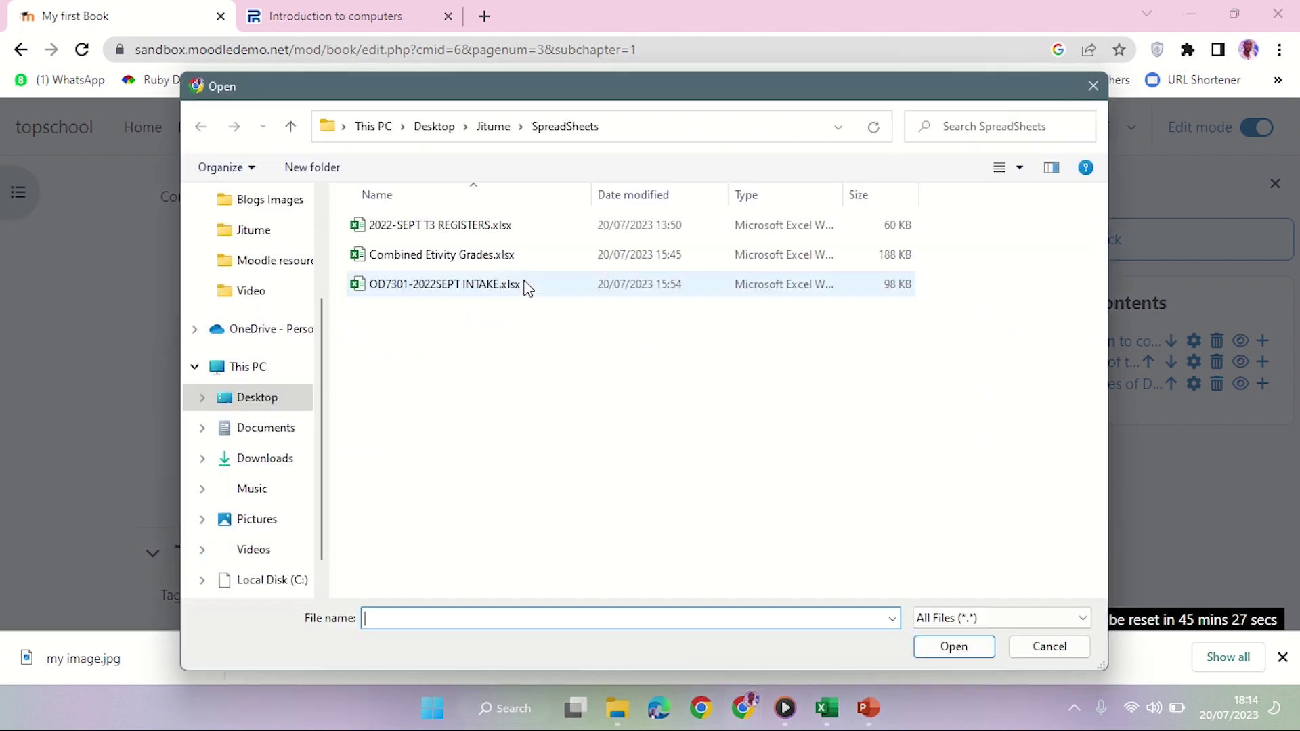
pyautogui.click(434, 126)
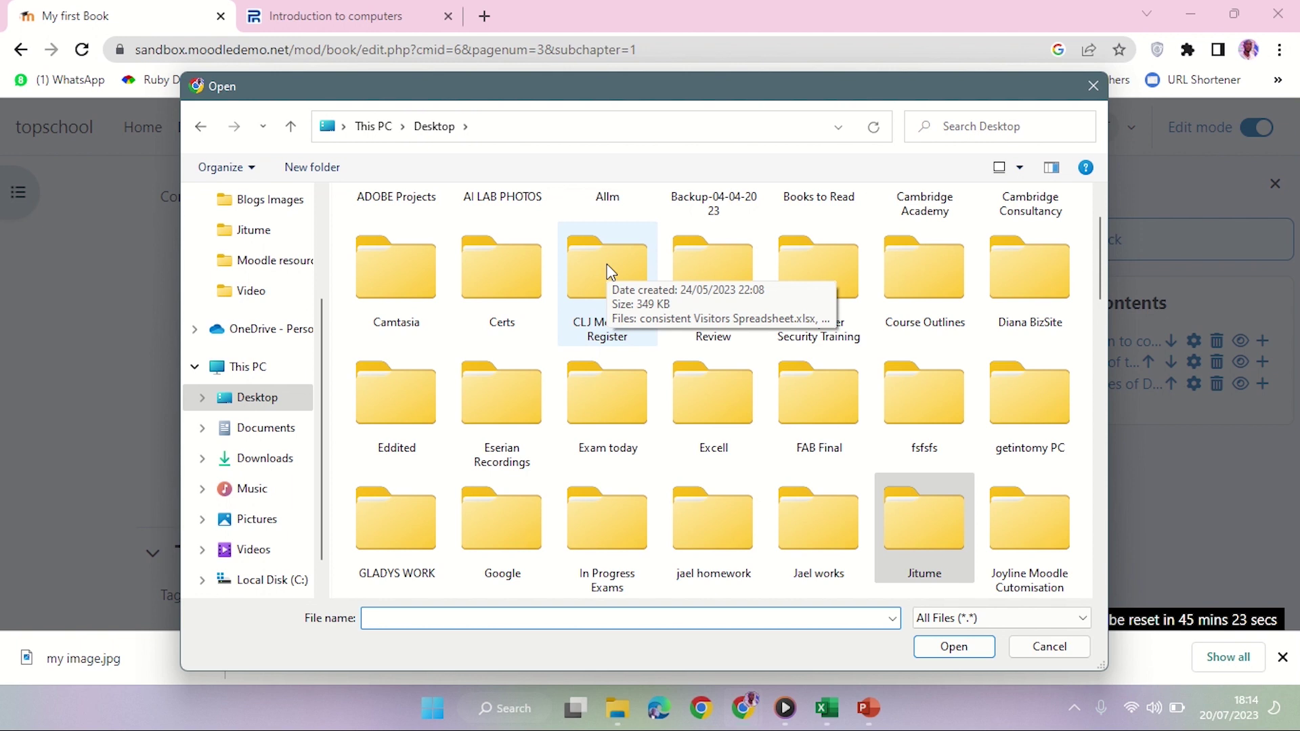
pyautogui.scroll(-5, 826, 402)
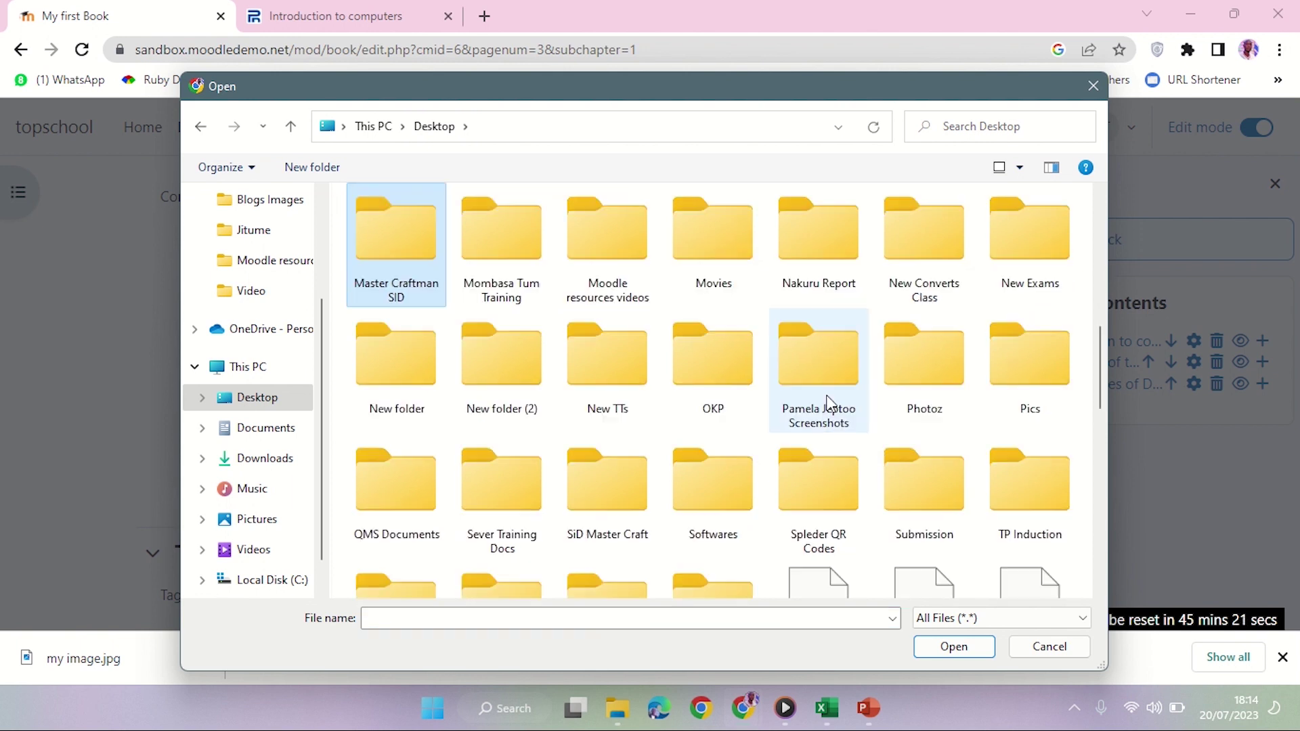
pyautogui.doubleClick(595, 254)
pyautogui.click(499, 264)
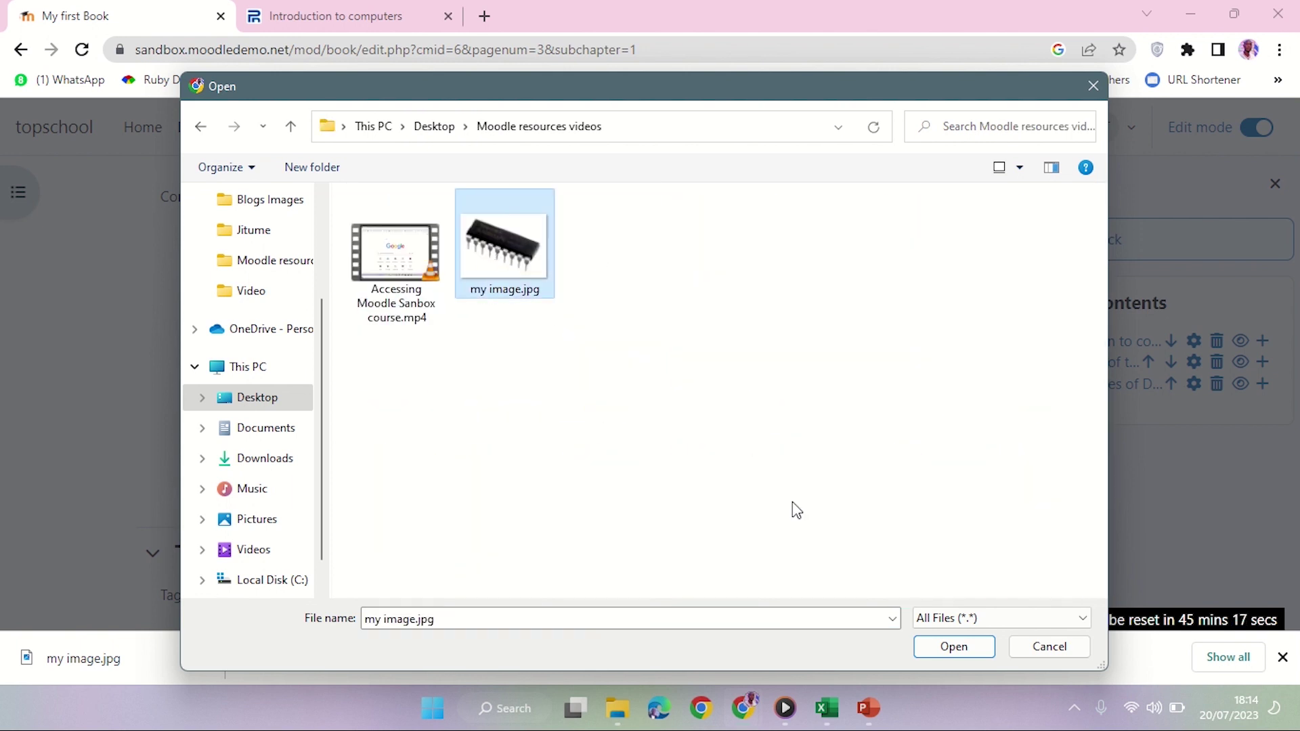
pyautogui.click(953, 651)
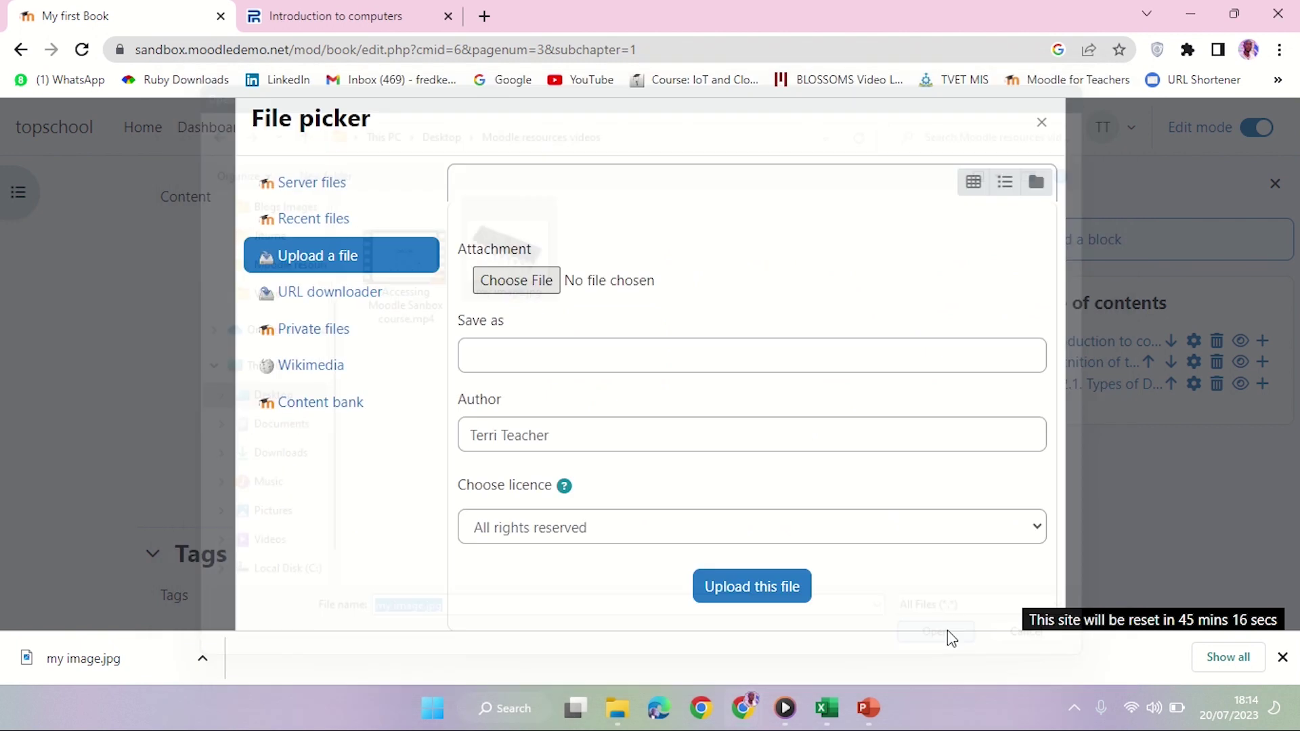
# Upload my image.jpg and change its width from 782 to 600 so the height becomes 451
pyautogui.click(756, 587)
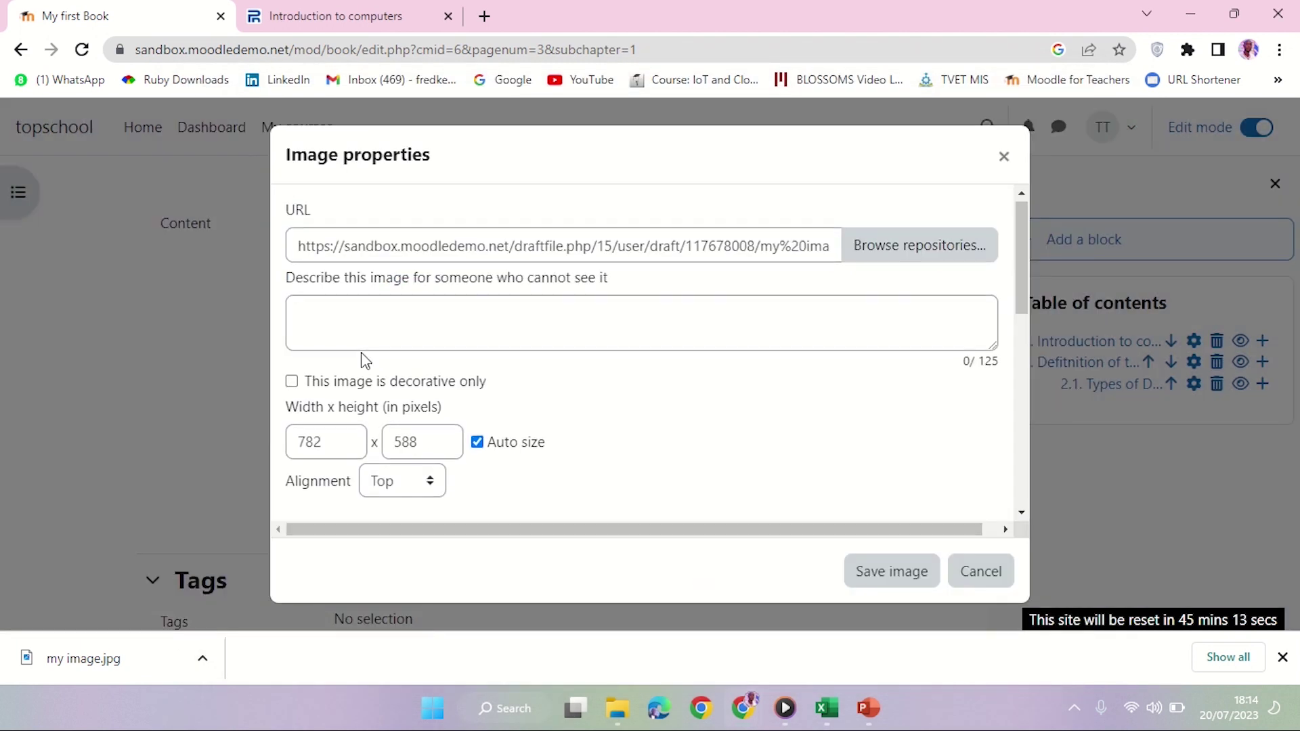
pyautogui.scroll(-3, 366, 359)
pyautogui.scroll(-4, 502, 345)
pyautogui.scroll(2, 511, 347)
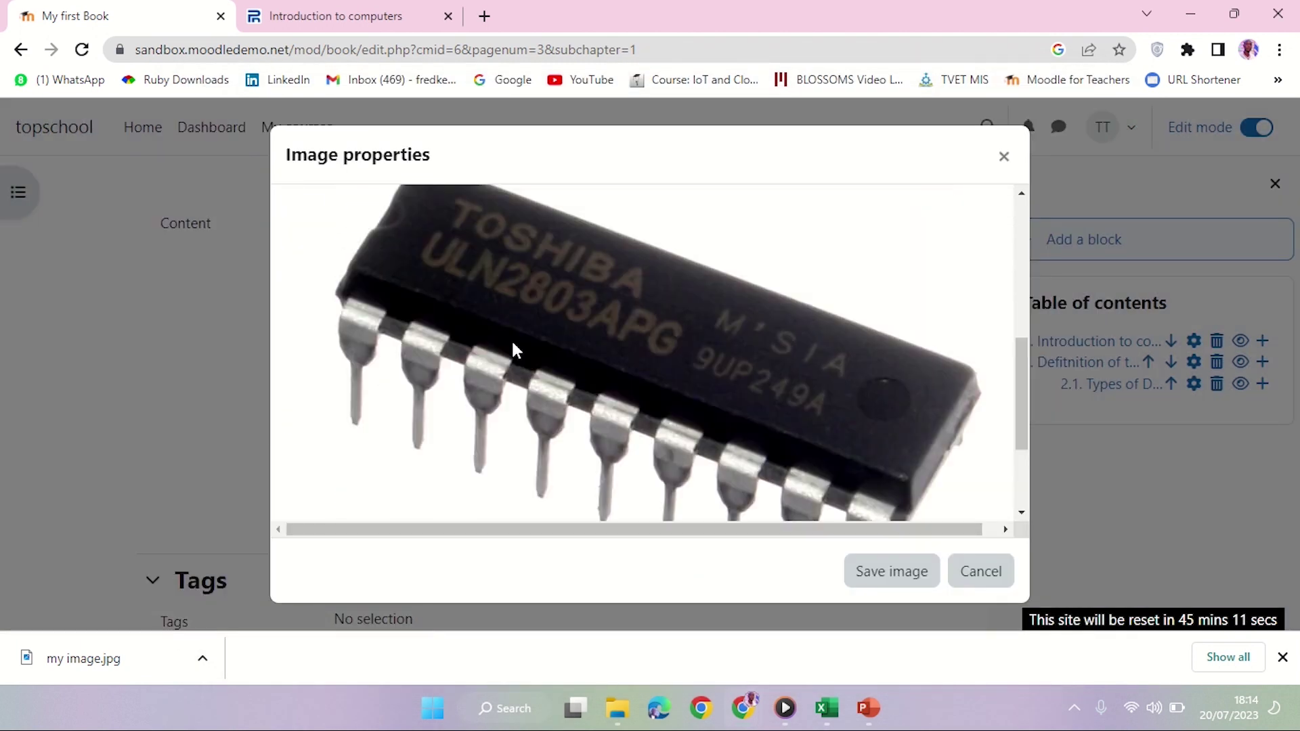
pyautogui.scroll(5, 513, 348)
pyautogui.moveTo(328, 443); pyautogui.dragTo(297, 444)
pyautogui.doubleClick(297, 444)
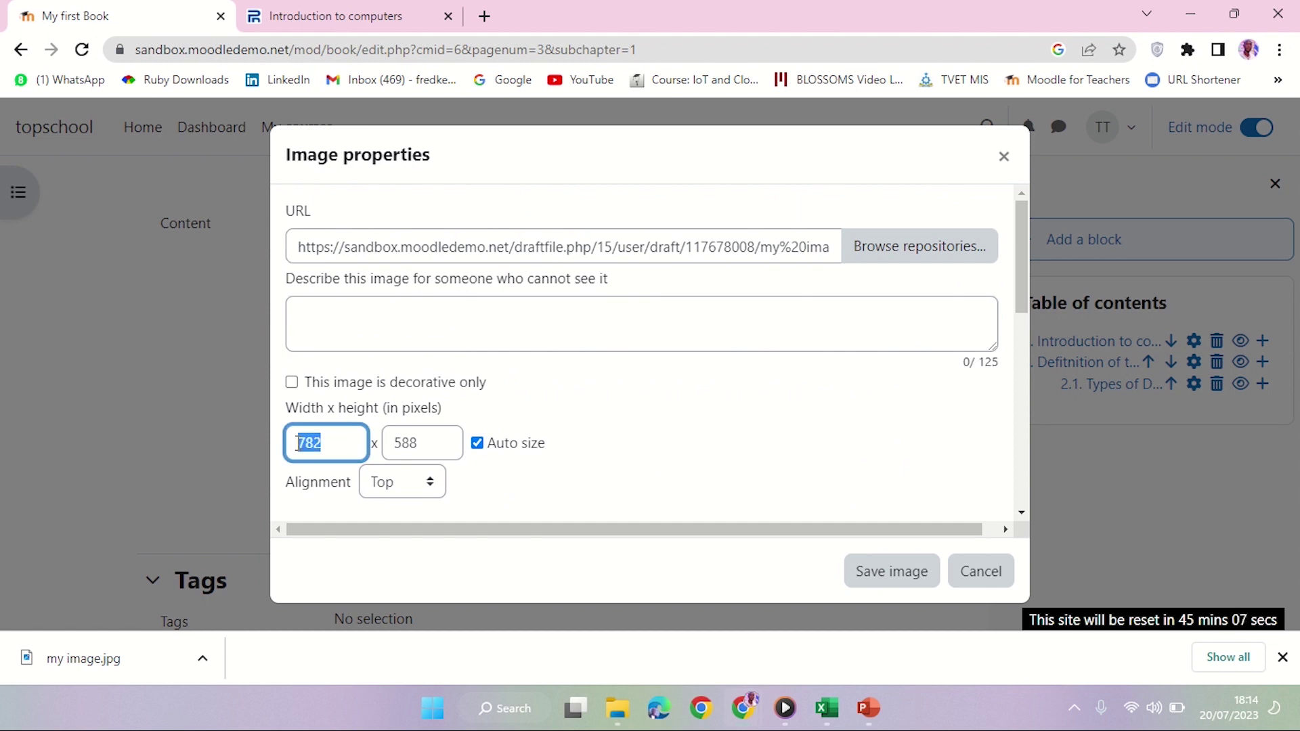
pyautogui.write('600')
pyautogui.click(432, 449)
# Align the image to the middle, describe it as 'procesor', and insert it into the content
pyautogui.click(399, 485)
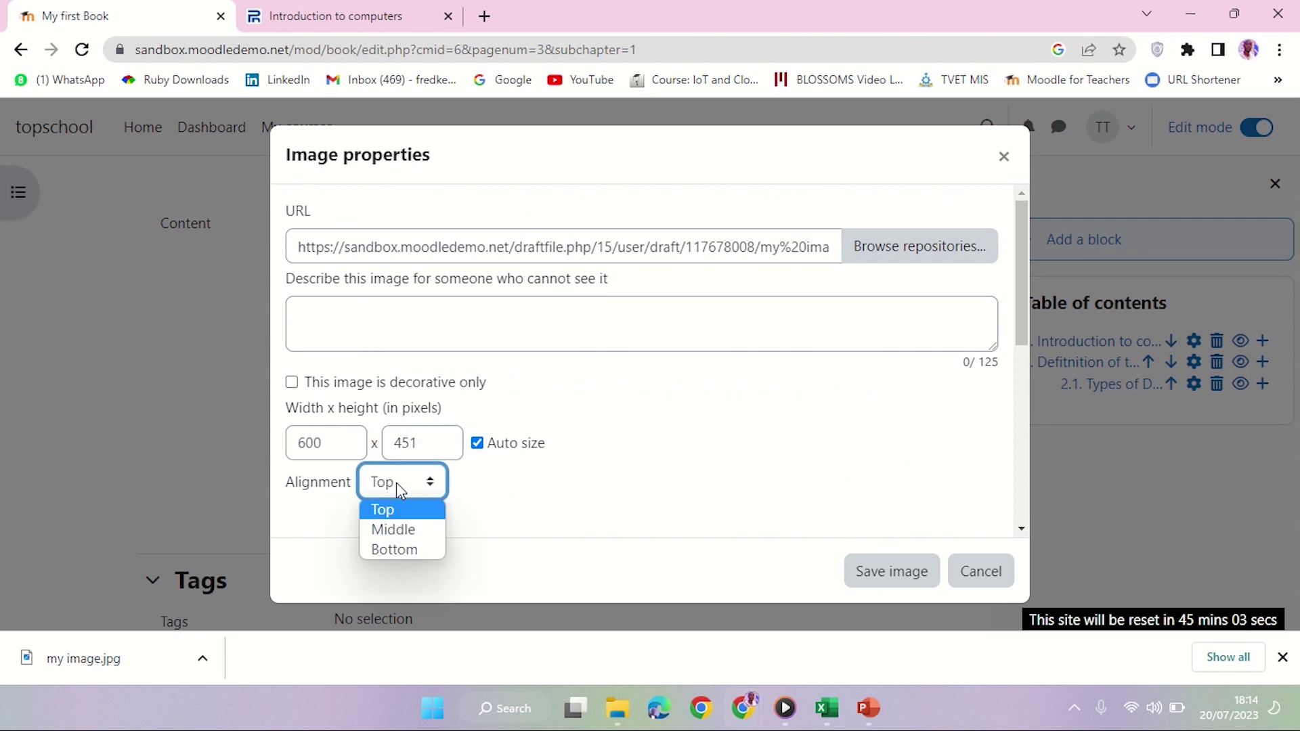
pyautogui.click(400, 528)
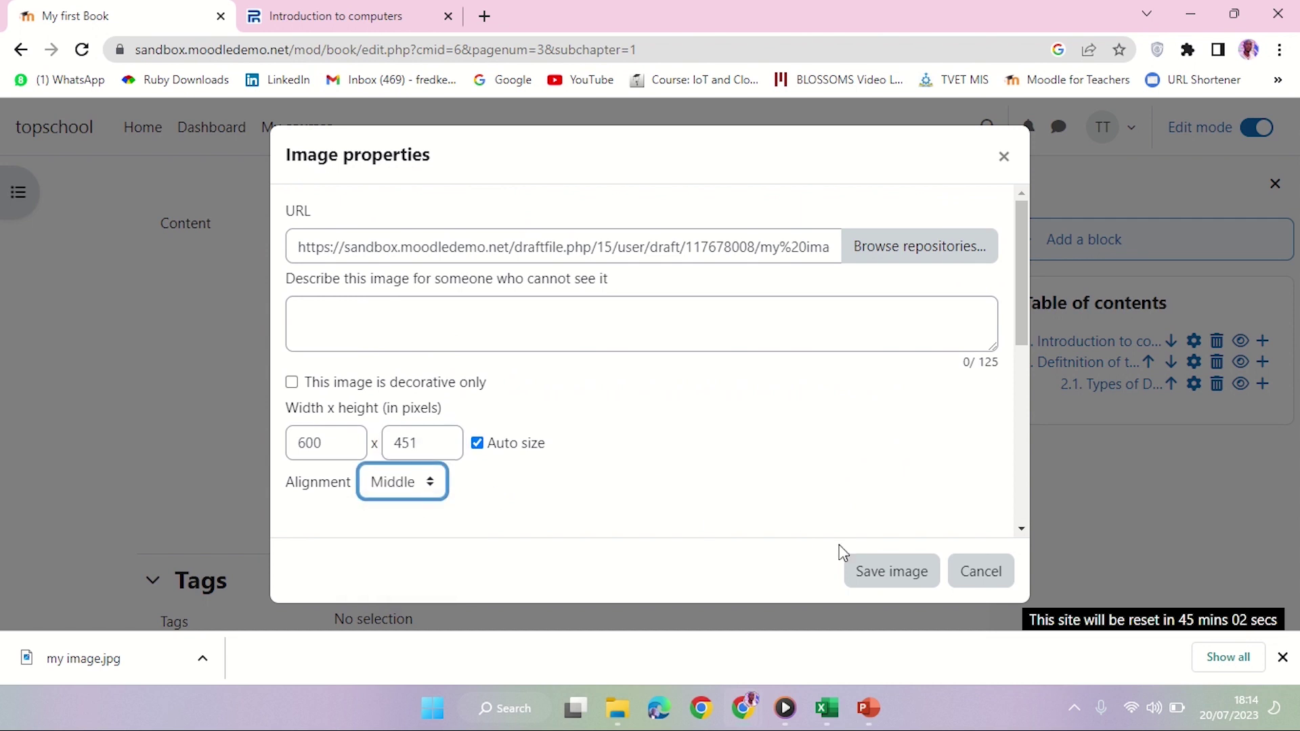
pyautogui.click(893, 576)
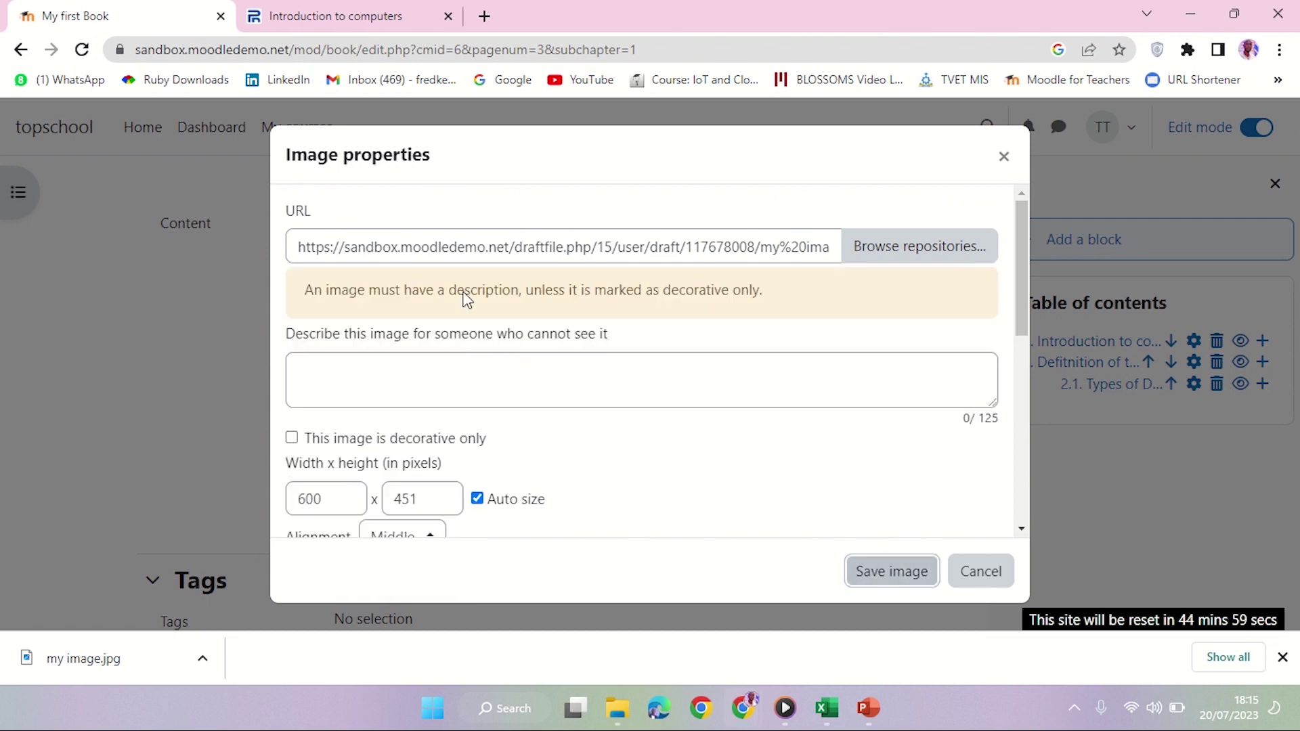
pyautogui.click(430, 383)
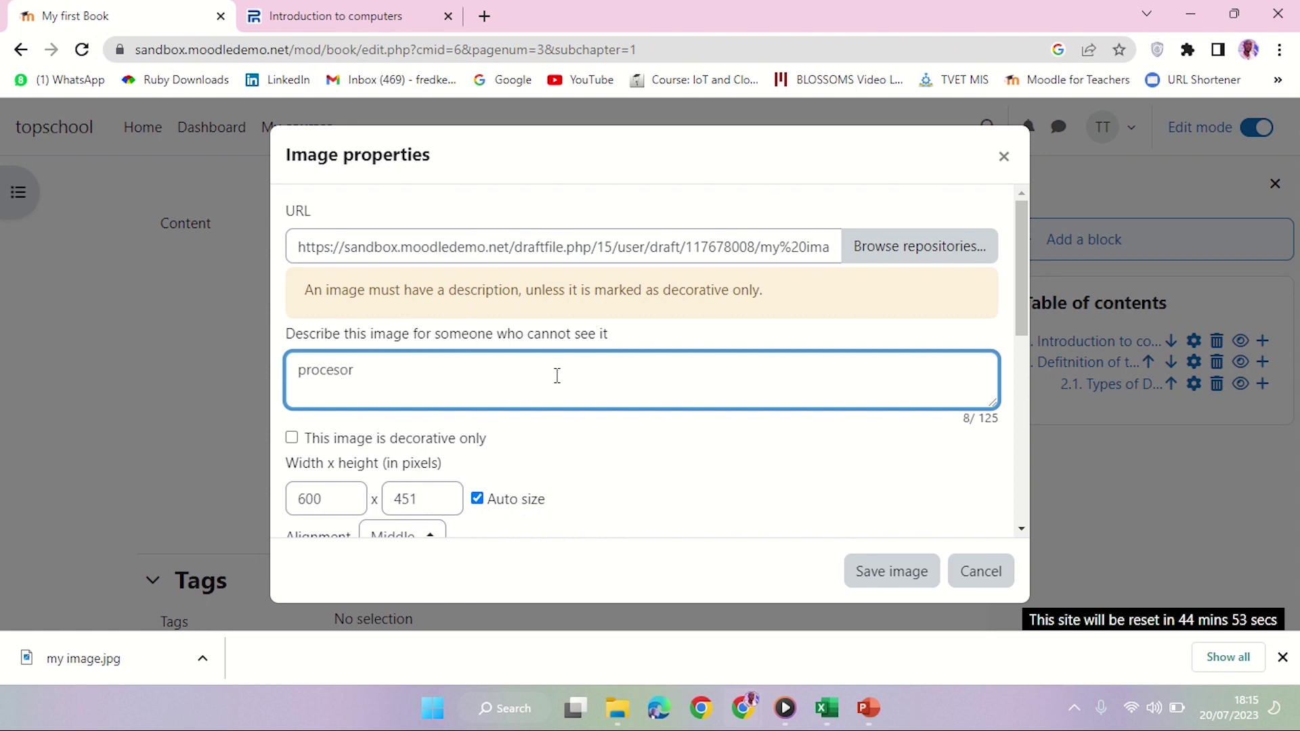
pyautogui.write('s')
pyautogui.click(892, 572)
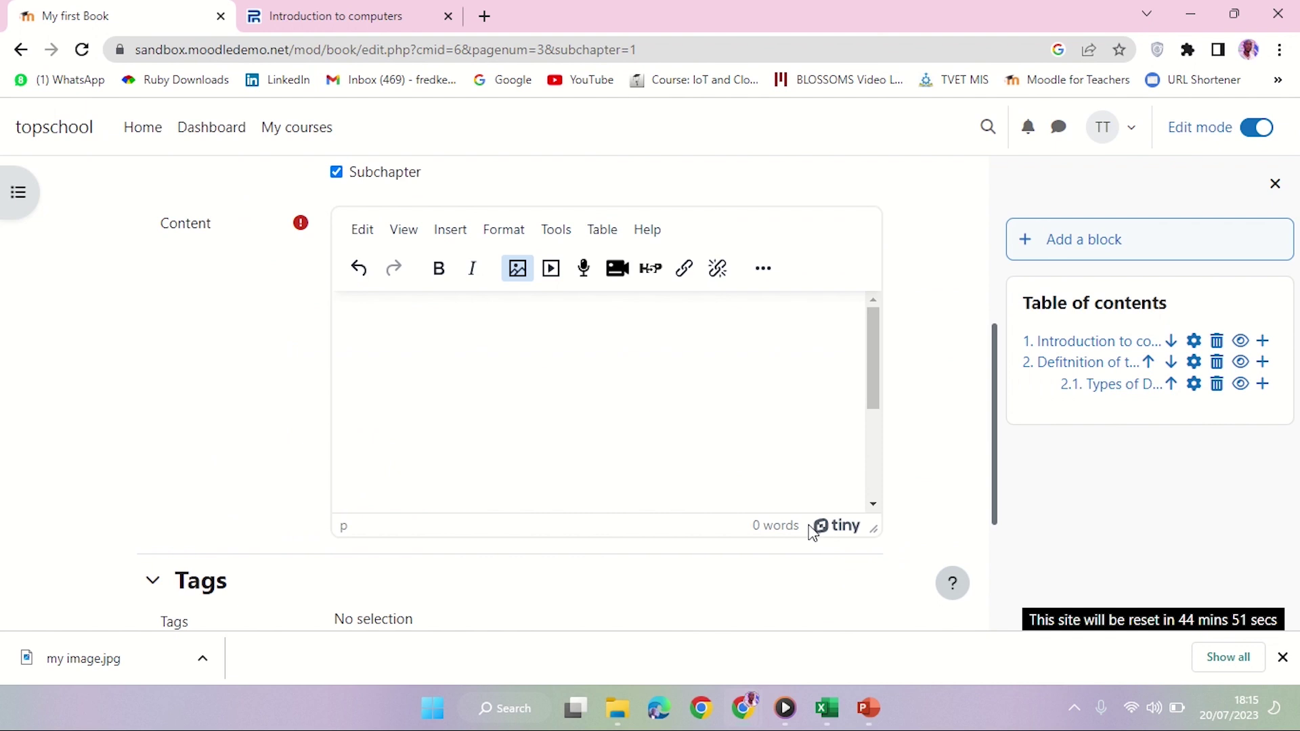
pyautogui.scroll(-5, 711, 405)
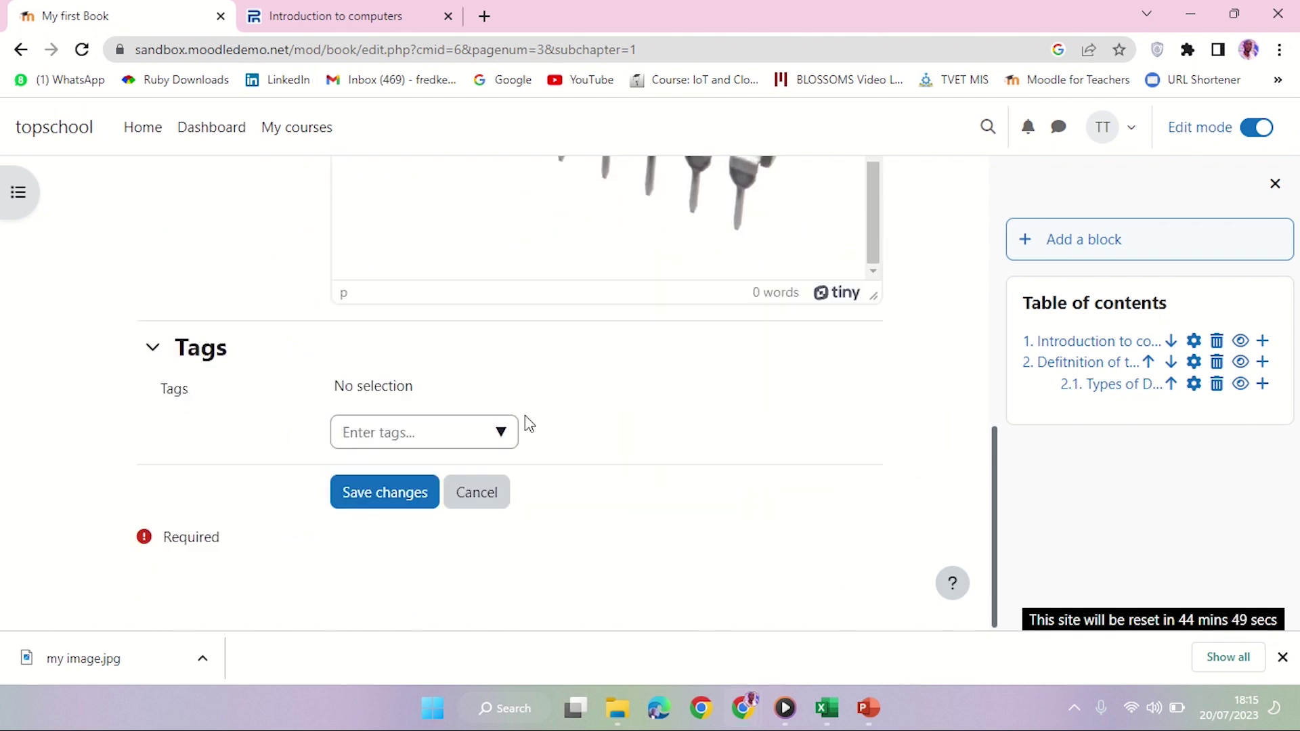
# Save the subchapter as 2.2 Processor, turn editing off, and scroll the page to check the chip photo
pyautogui.click(397, 493)
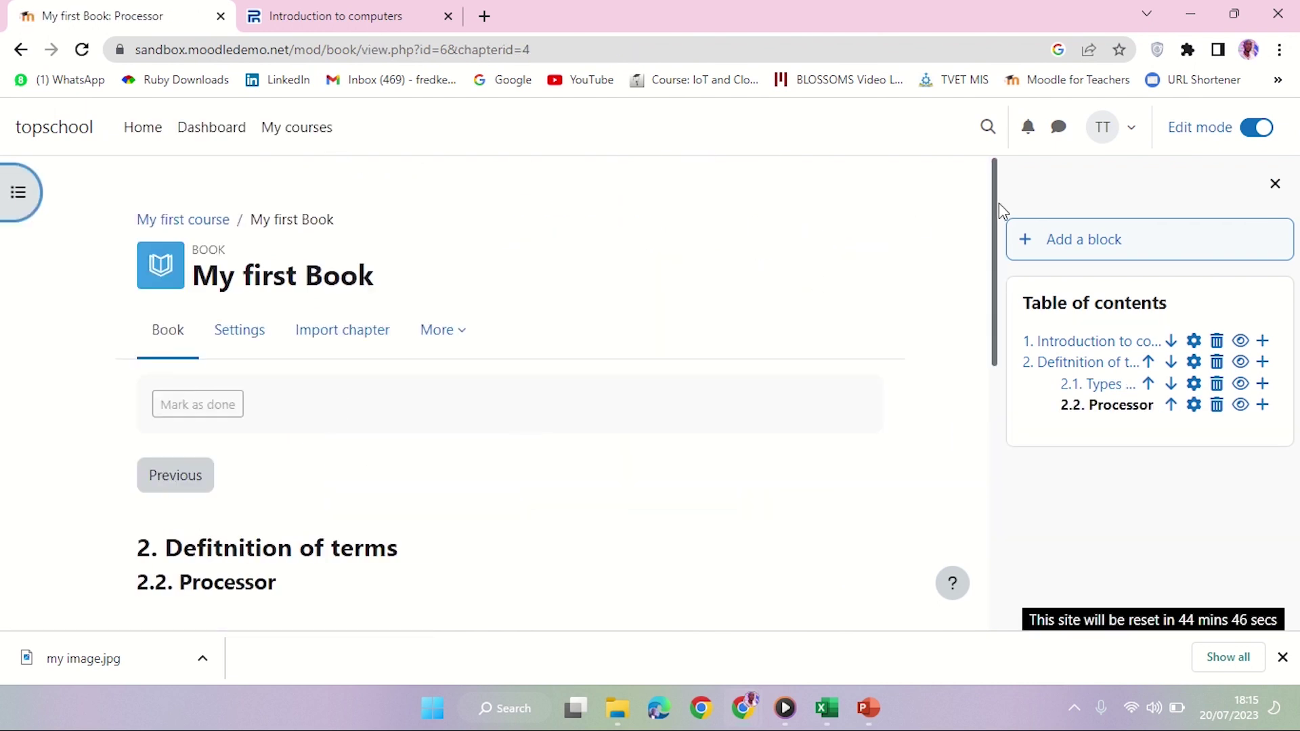
pyautogui.click(1250, 129)
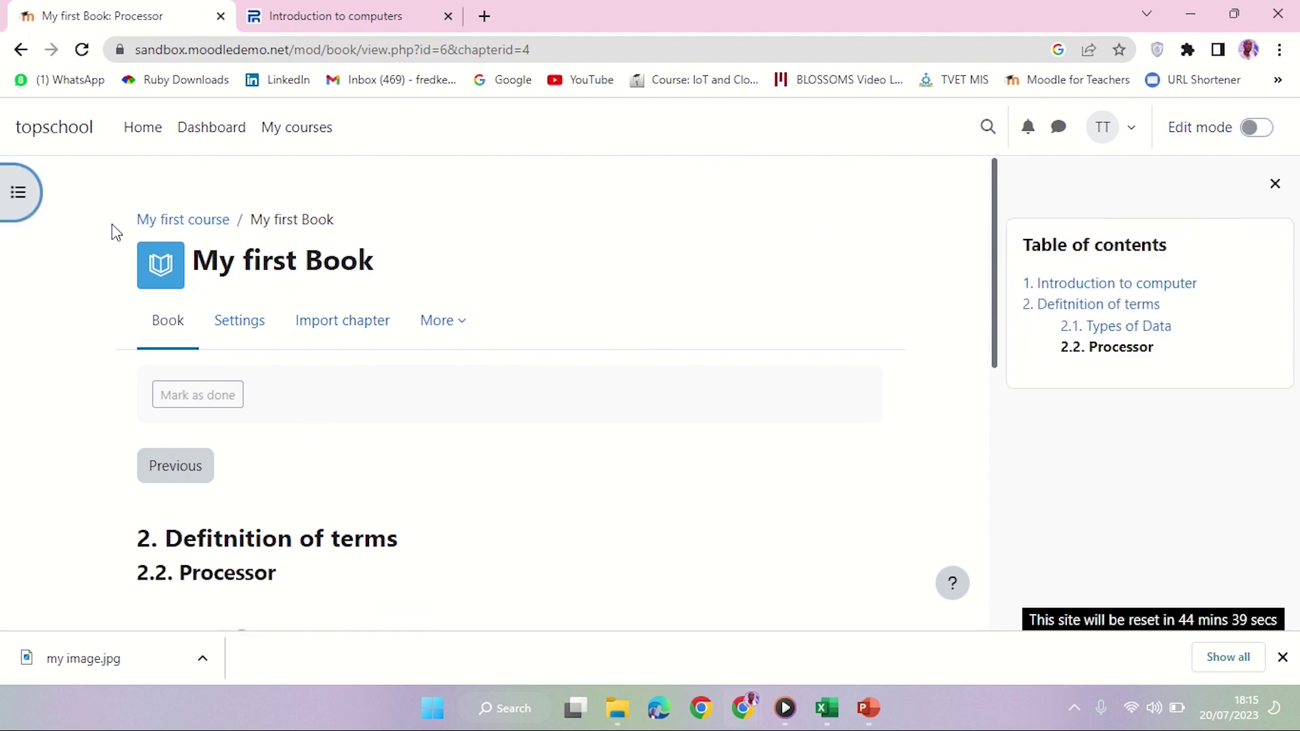
pyautogui.scroll(-4, 359, 378)
pyautogui.scroll(-4, 359, 380)
pyautogui.scroll(3, 357, 384)
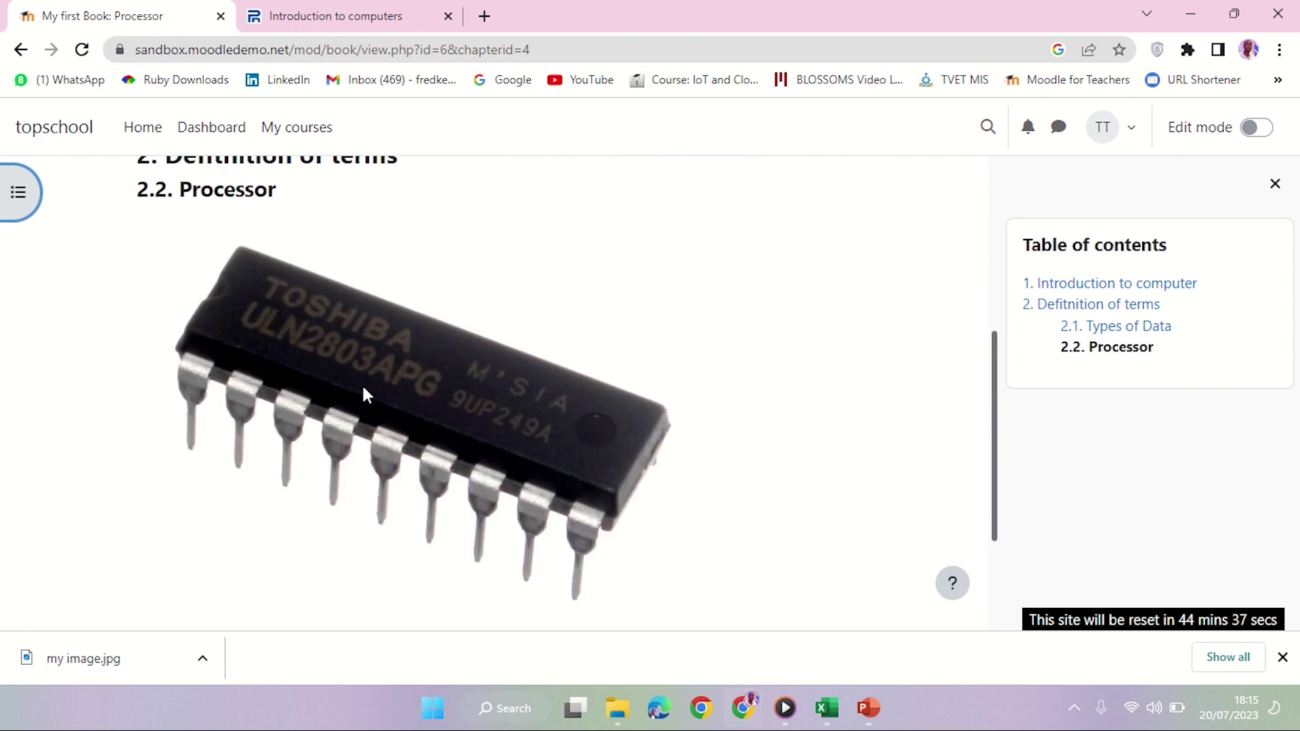
pyautogui.scroll(4, 362, 383)
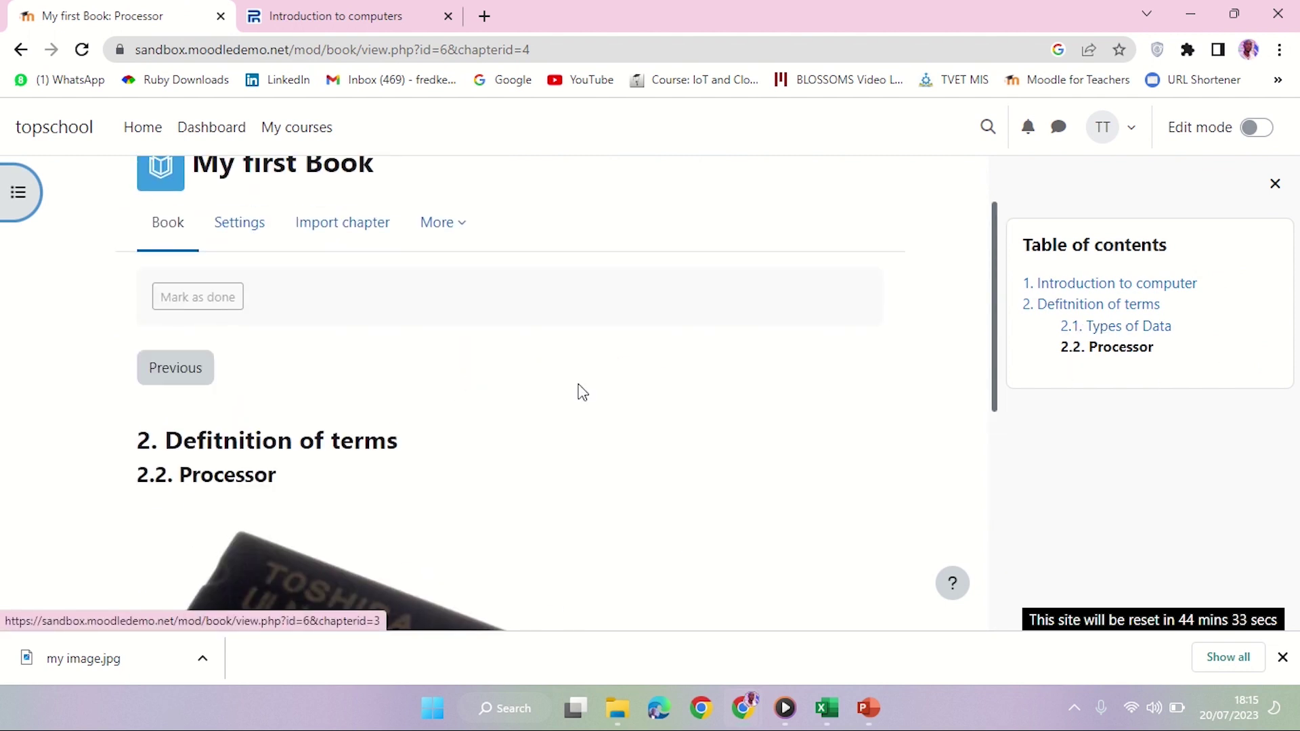
pyautogui.scroll(-5, 535, 392)
pyautogui.scroll(6, 488, 398)
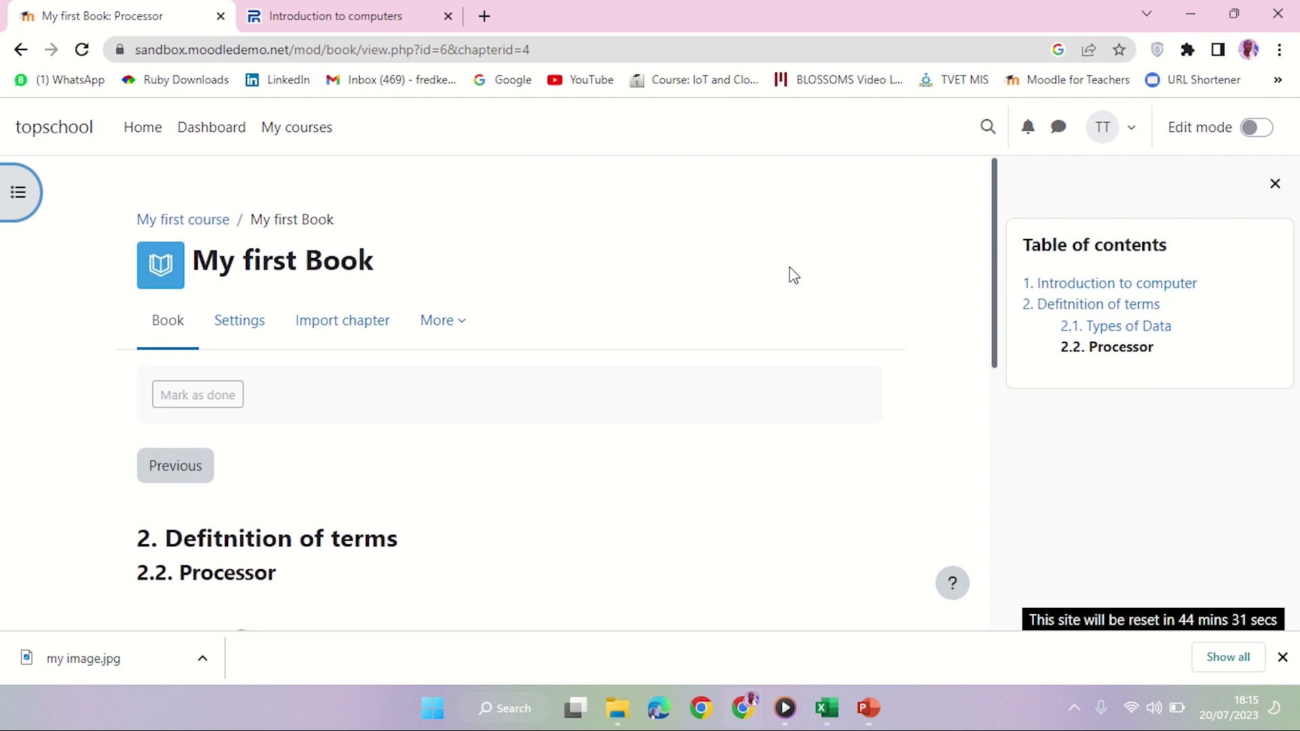